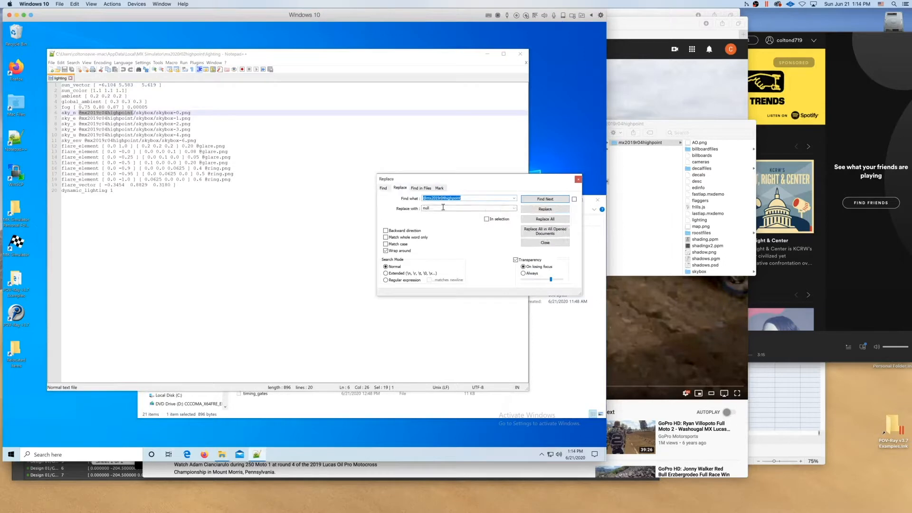
click(458, 208)
text(@mx2019r04highpoint)
click(439, 209)
key(BackSpace)
key(BackSpace)
text(20)
click(442, 209)
key(BackSpace)
text(2)
click(544, 219)
click(578, 179)
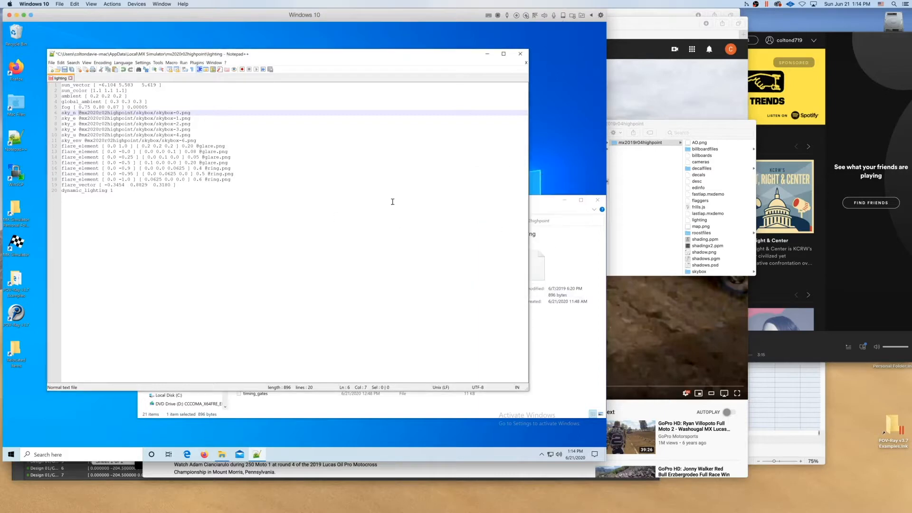
key(ctrl+s)
Open the skybox folder of mx2020r02highpoint and bring up the mx2019r04highpoint folder in Finder.
click(541, 207)
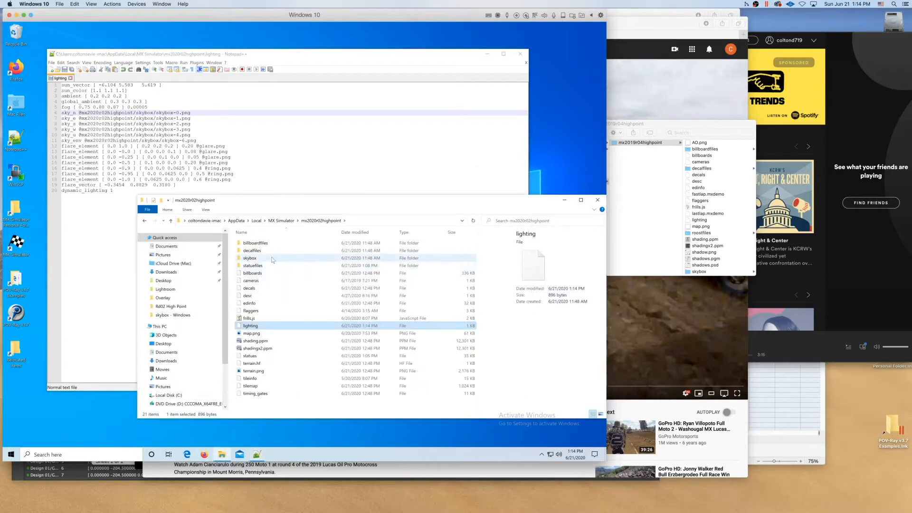
double_click(260, 264)
click(659, 188)
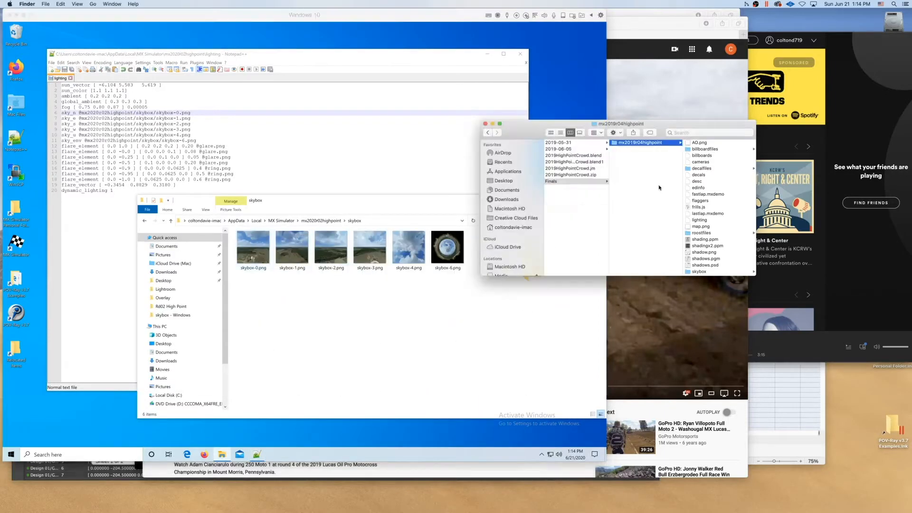
scroll(617, 214, left, 2)
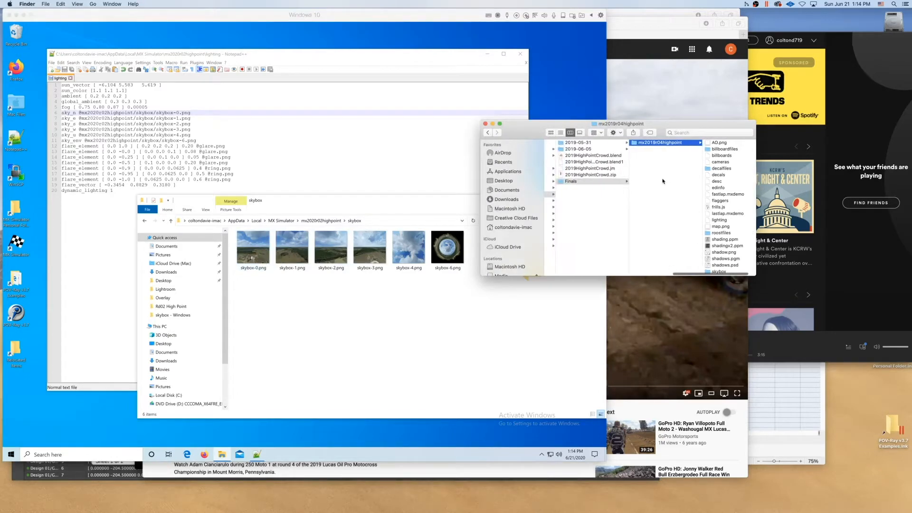
Launch MX Simulator, run a time trial on the Highpoint track to check its sky and lighting, and quit the game.
double_click(23, 245)
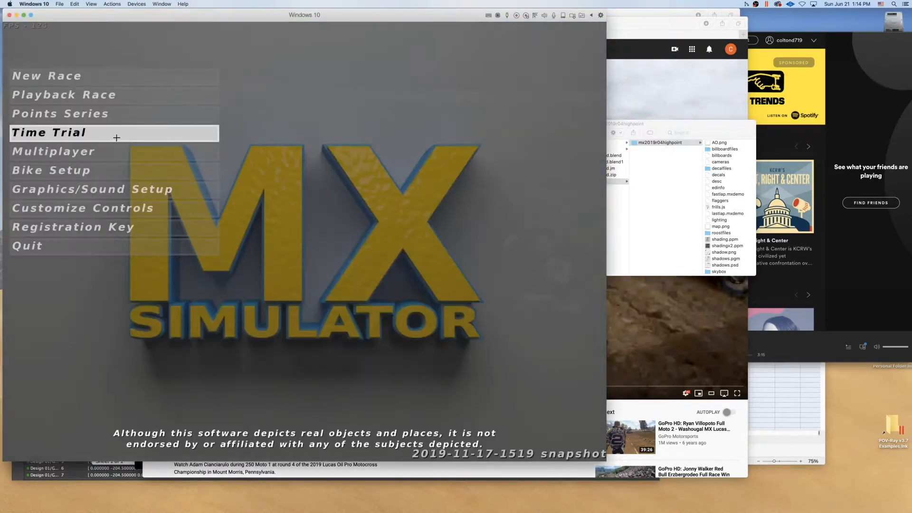
click(118, 134)
click(143, 76)
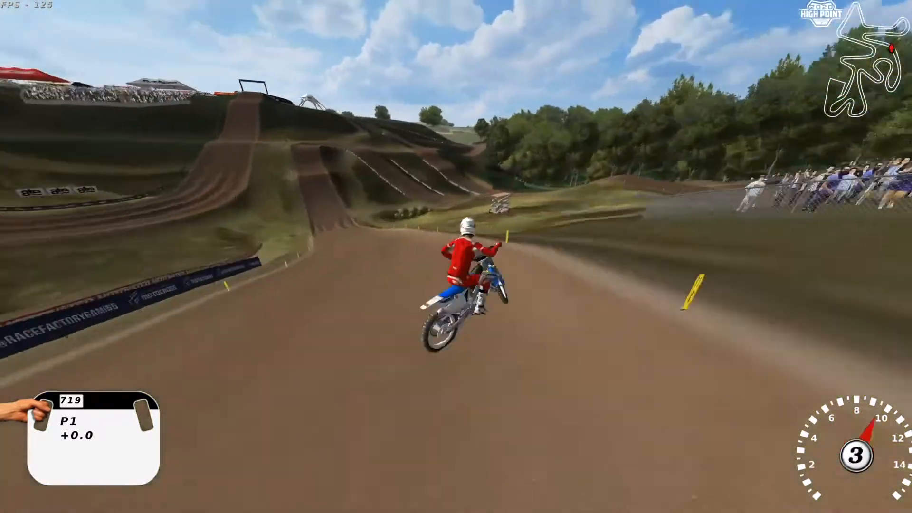
key(Escape)
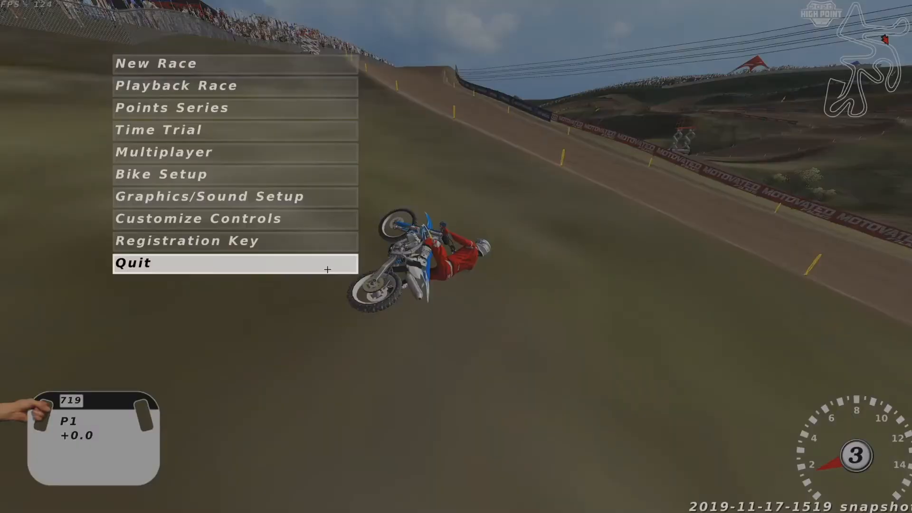
click(326, 267)
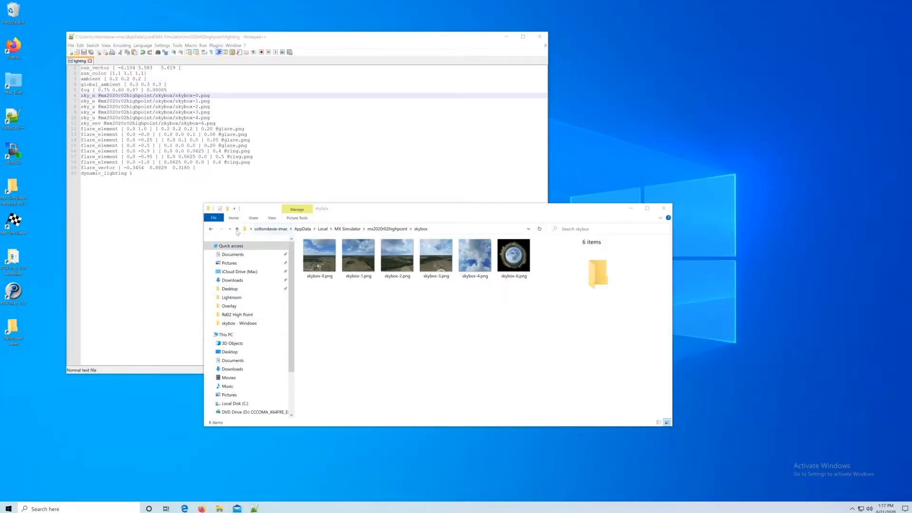
Open the decalfiles folder of mx2020r02highpoint and take the Windows 10 virtual machine out of full screen.
click(237, 230)
double_click(323, 268)
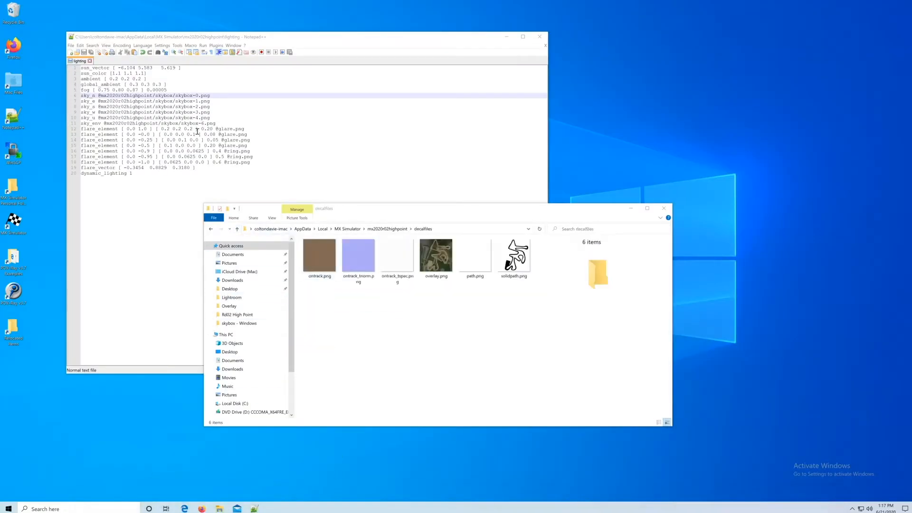
click(21, 17)
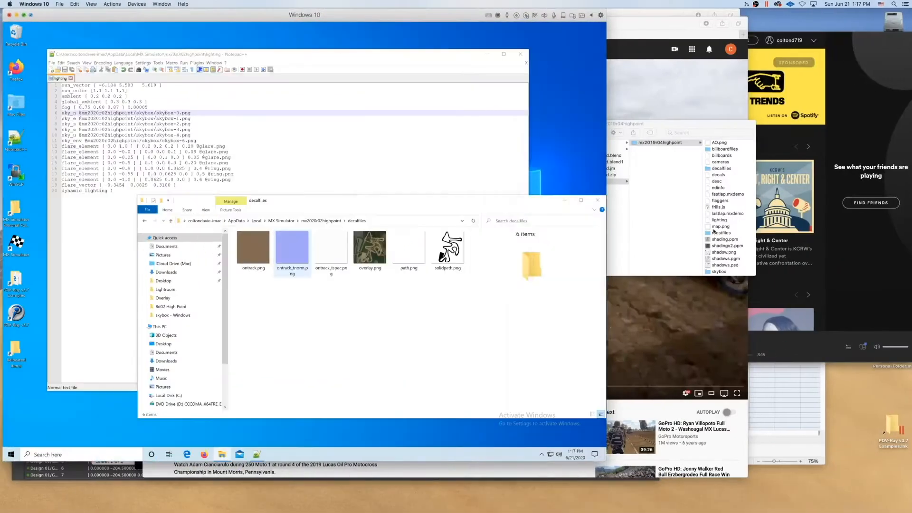
In Finder, open the skybox folder of mx2019r04highpoint and preview its skybox images.
click(611, 225)
click(713, 169)
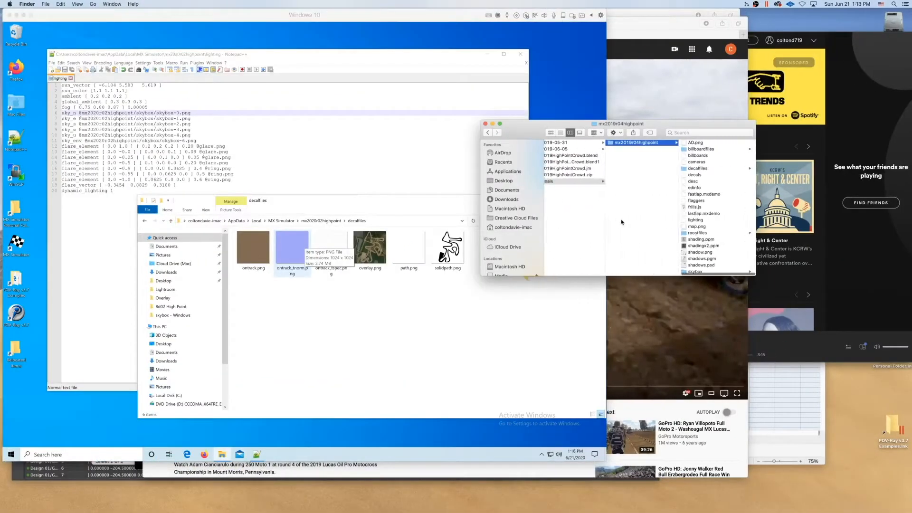
click(632, 255)
click(696, 164)
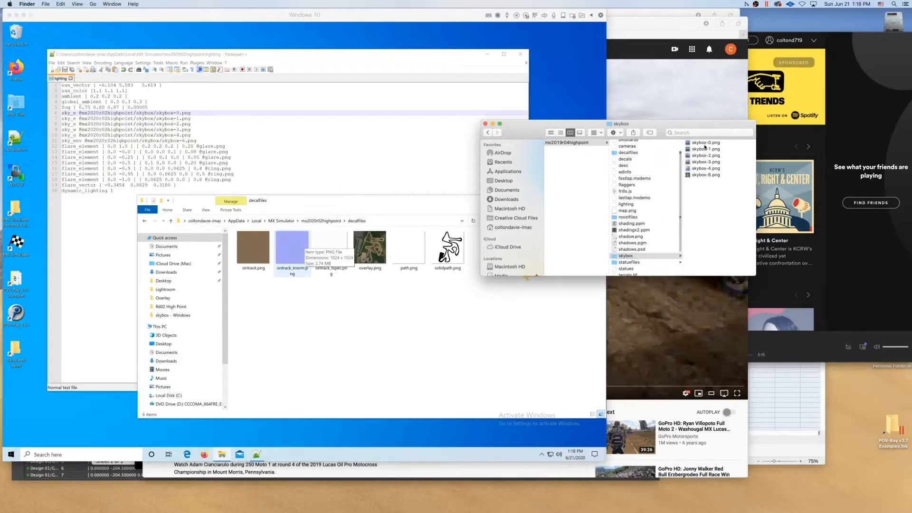
key(space)
key(Down)
key(Down)
key(Down)
key(Down)
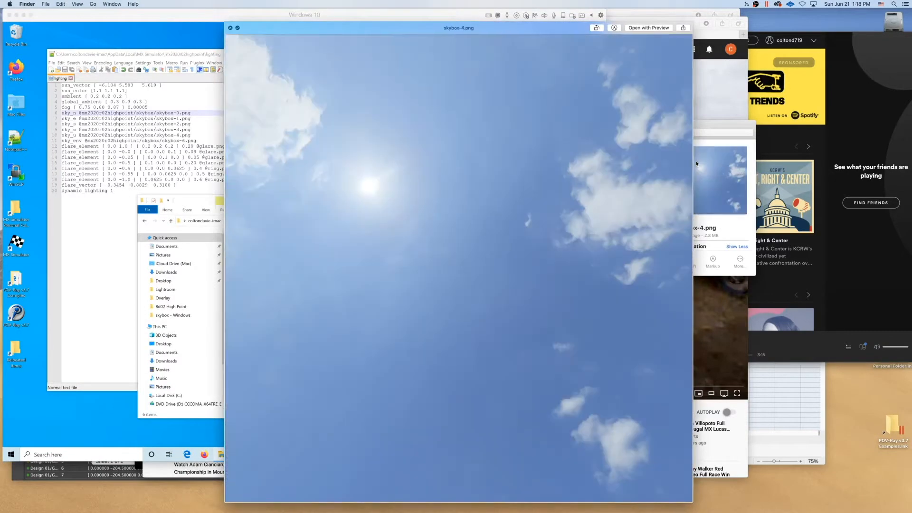
key(space)
click(619, 175)
Copy all six skybox images from mx2019r04highpoint into the skybox folder of mx2020r02highpoint, replacing the existing files.
click(362, 293)
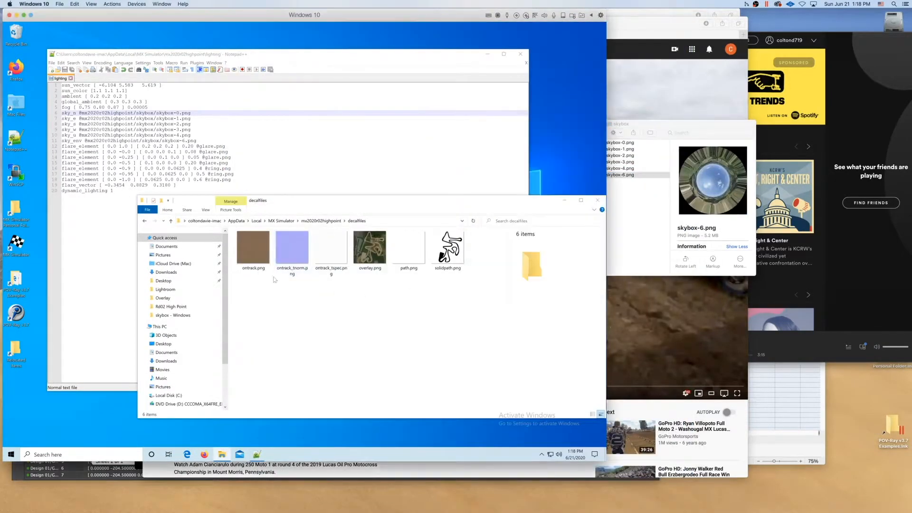
click(171, 221)
double_click(252, 258)
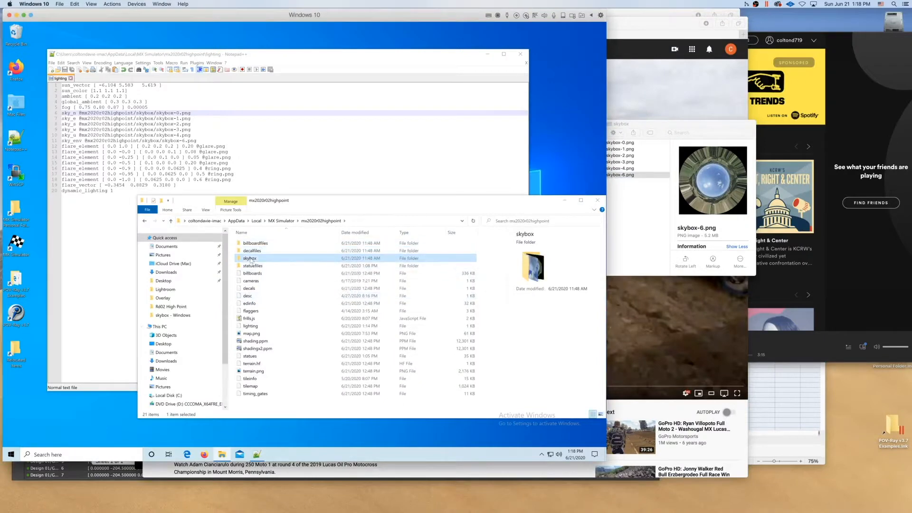
click(626, 234)
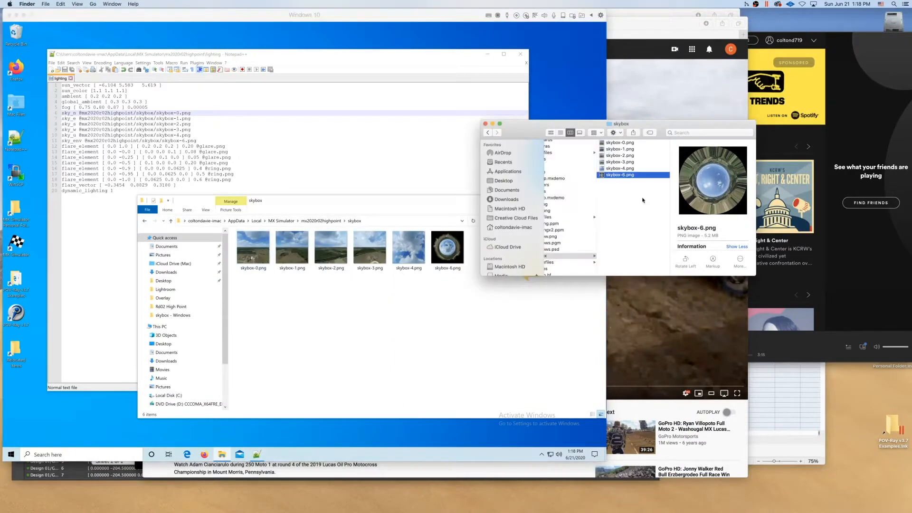
click(617, 143)
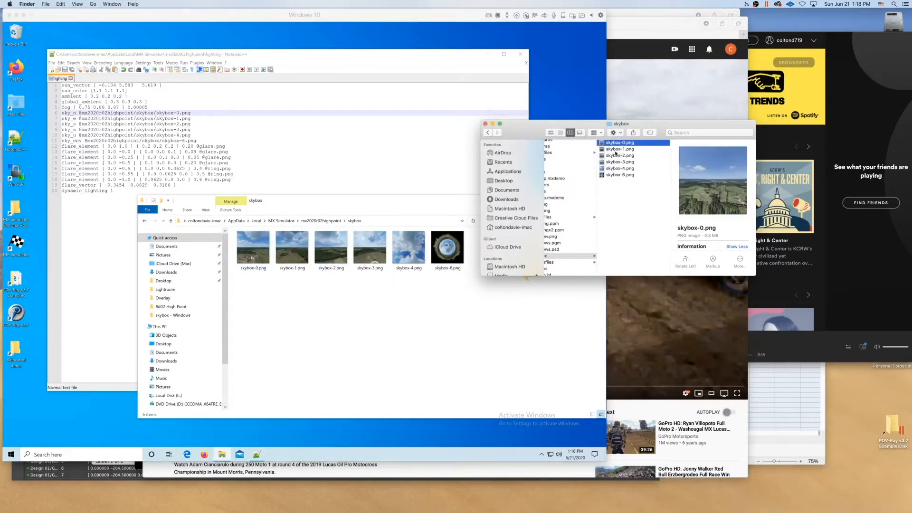
shift+click(606, 175)
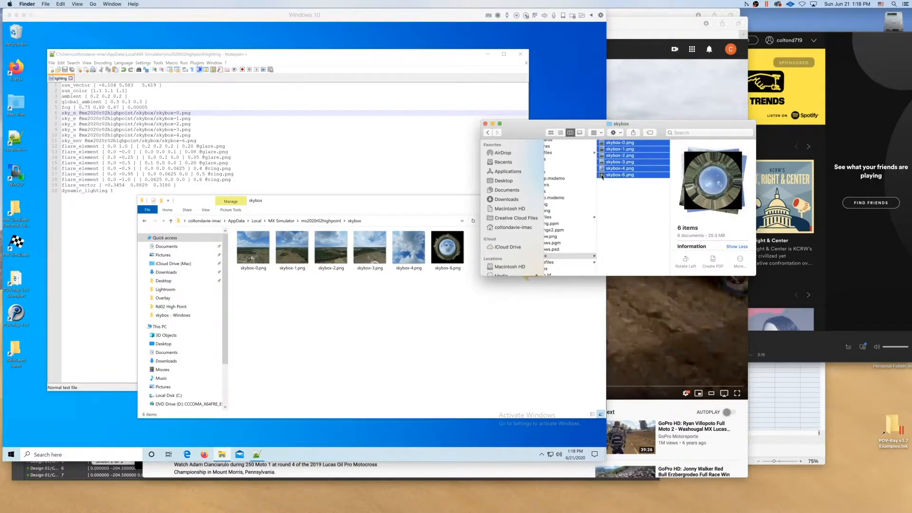
drag(606, 175, 427, 366)
click(269, 232)
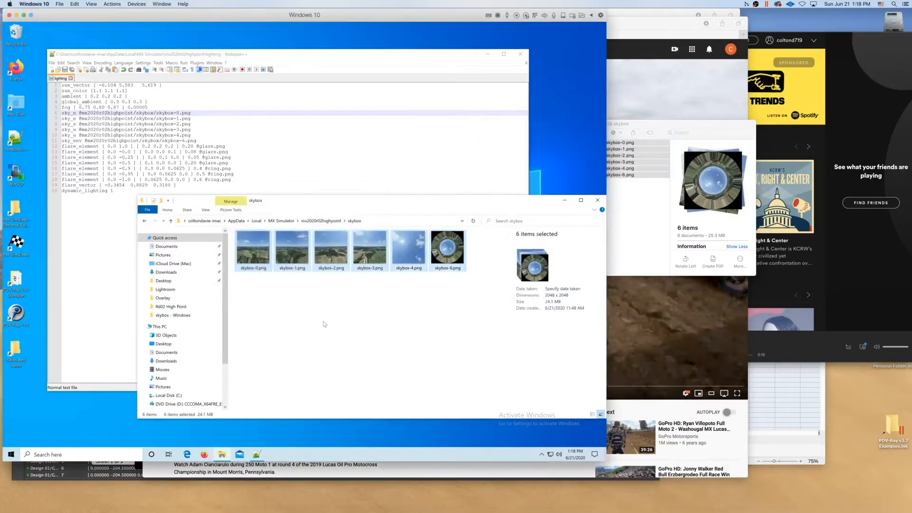
Copy overlay.png from the Rd02 High Point folder under 2020 MX into mx2020r02highpoint's decalfiles folder, replacing the existing file.
key(alt+Up)
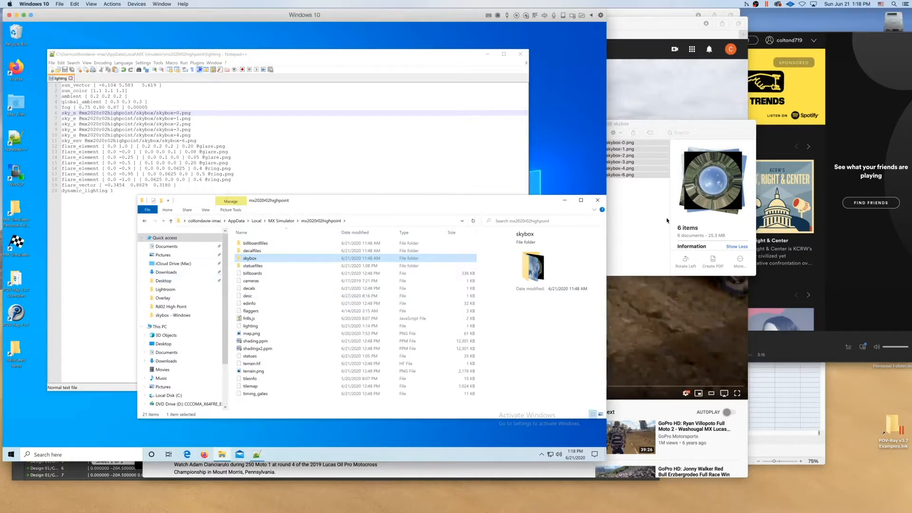
click(619, 218)
scroll(619, 218, left, 5)
key(super+bracketleft)
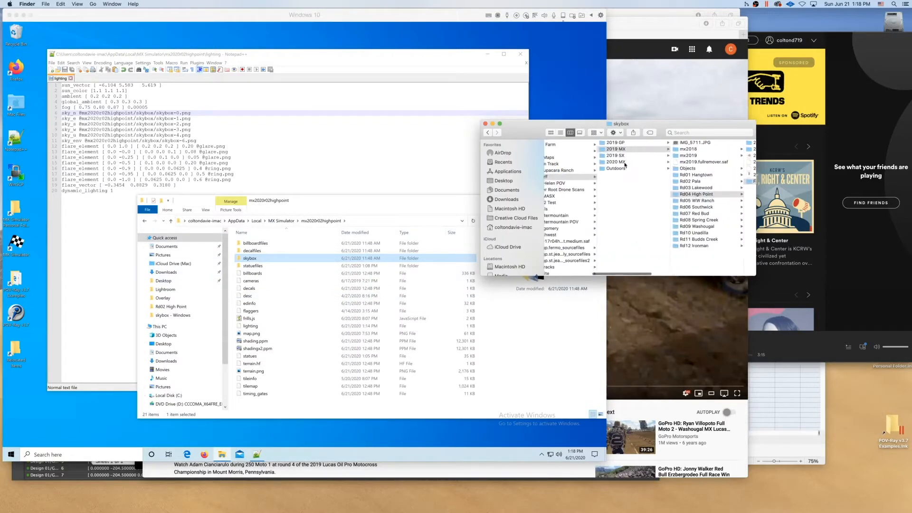
double_click(251, 250)
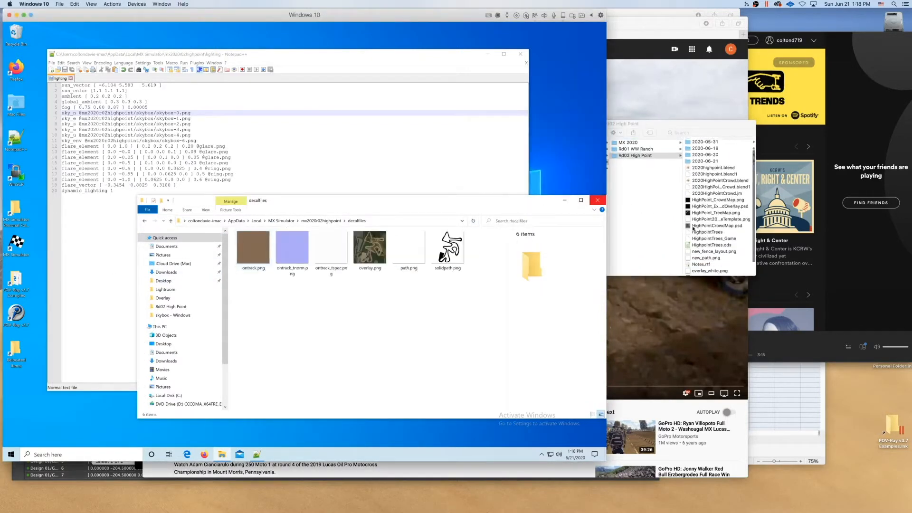
scroll(698, 262, down, 3)
drag(688, 262, 404, 314)
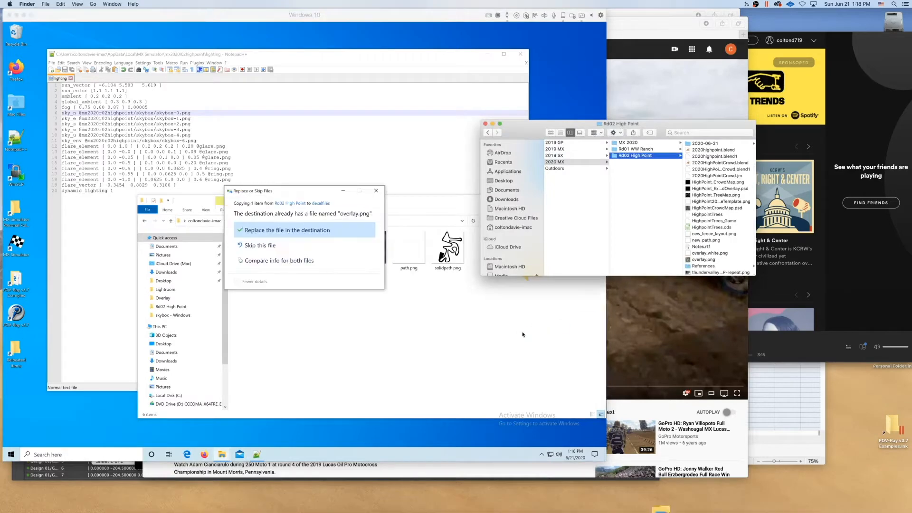
click(285, 173)
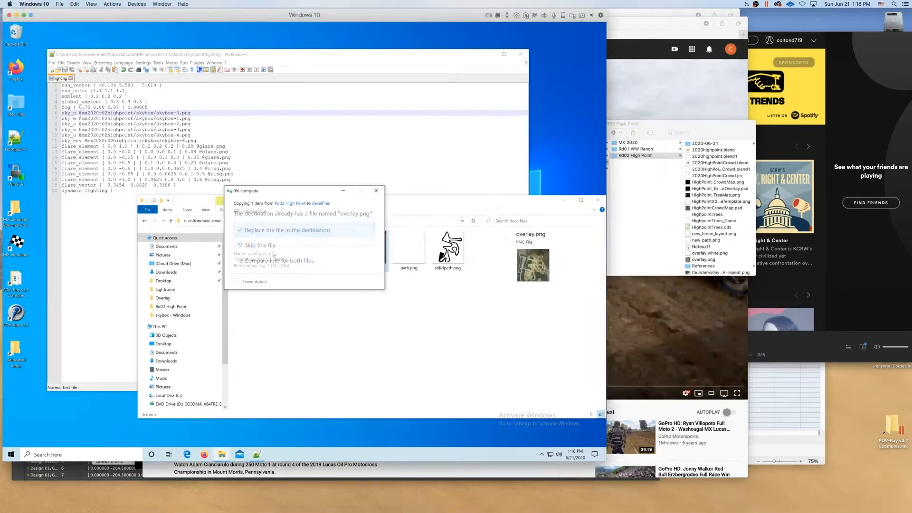
Open the lighting file of mx2020r02highpointA from the 2020-06-21 folder in Dreamweaver.
click(170, 221)
click(668, 234)
scroll(708, 213, up, 3)
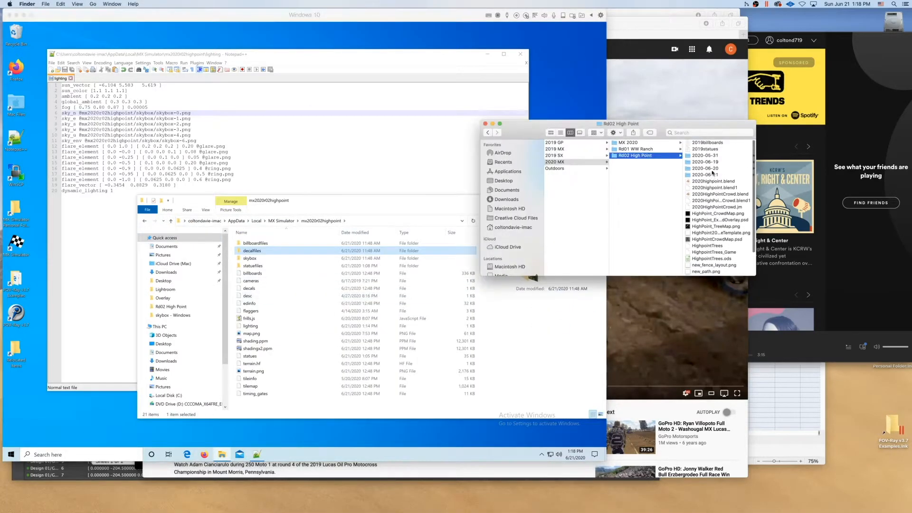
click(703, 174)
click(708, 148)
right_click(717, 207)
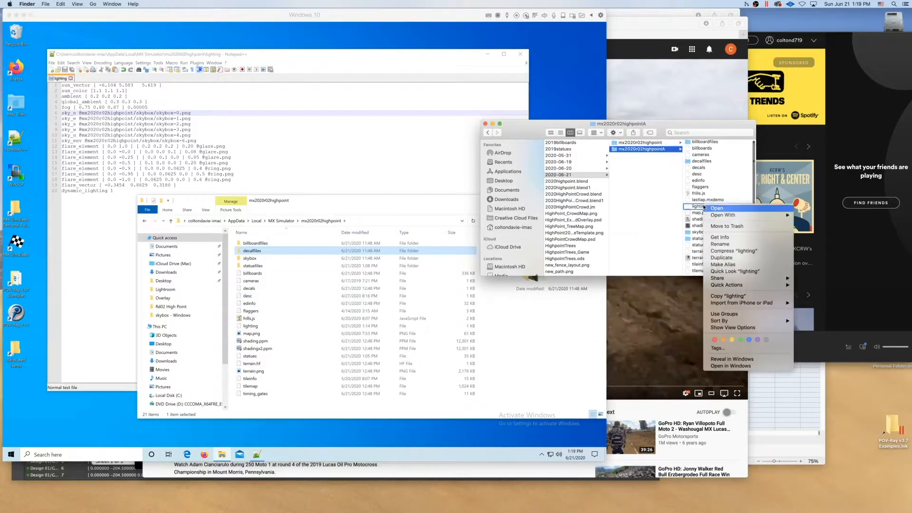
click(687, 207)
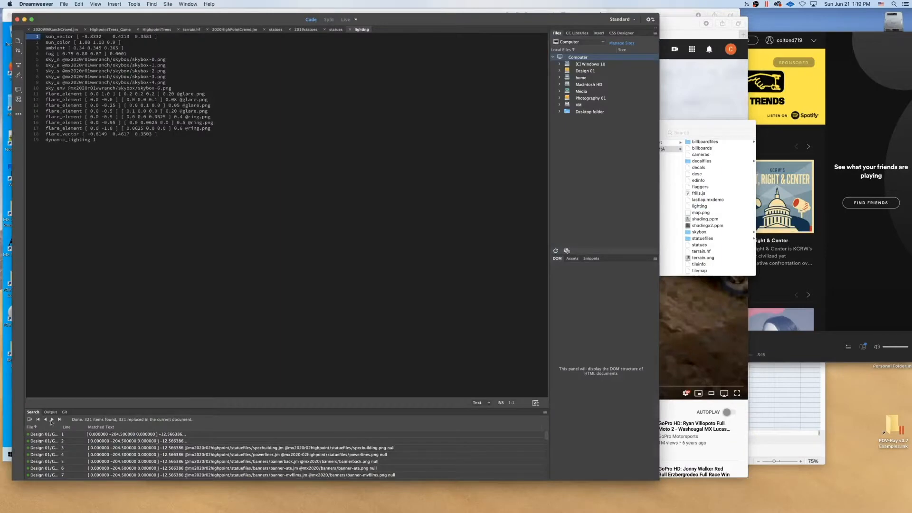
Place the two lighting files side by side and select the sun_color through fog lines in each.
drag(92, 19, 364, 32)
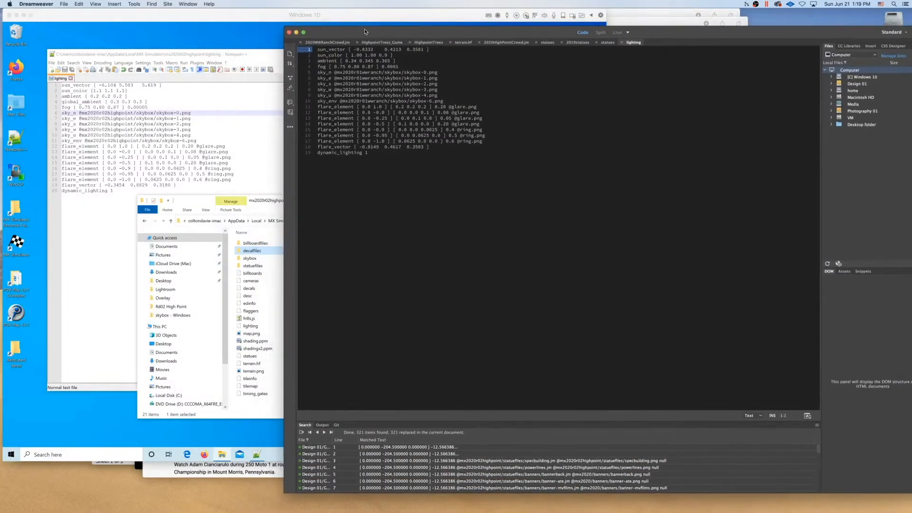
drag(402, 67, 316, 57)
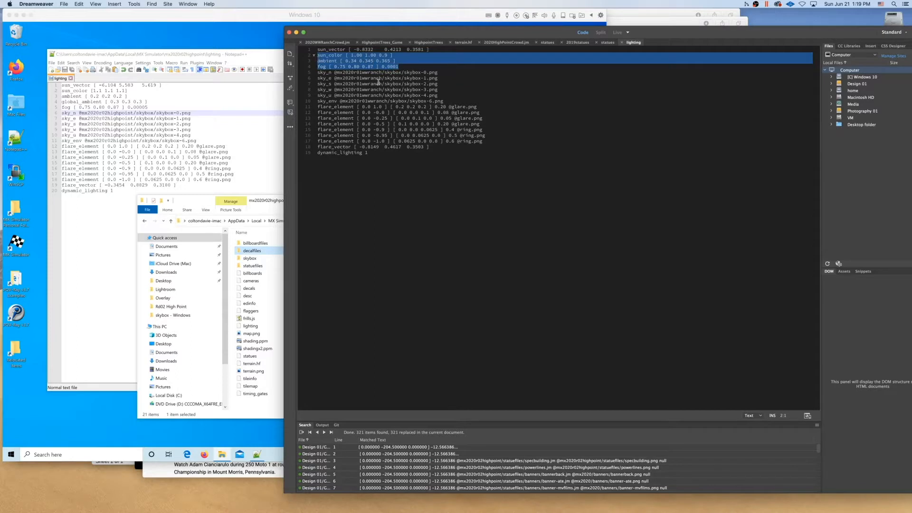
drag(204, 109, 62, 90)
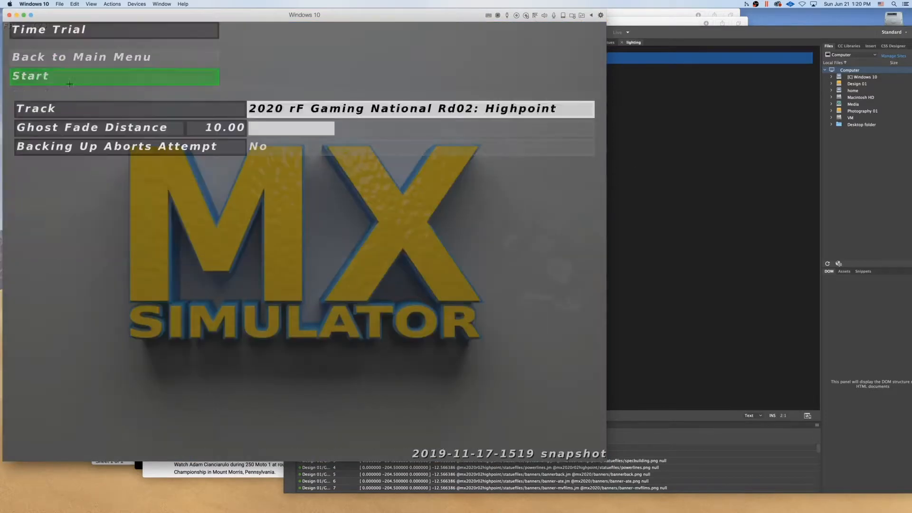
Start a time trial on 2020 rF Gaming National Rd02: Highpoint and turn on Hide decals through the console.
click(69, 84)
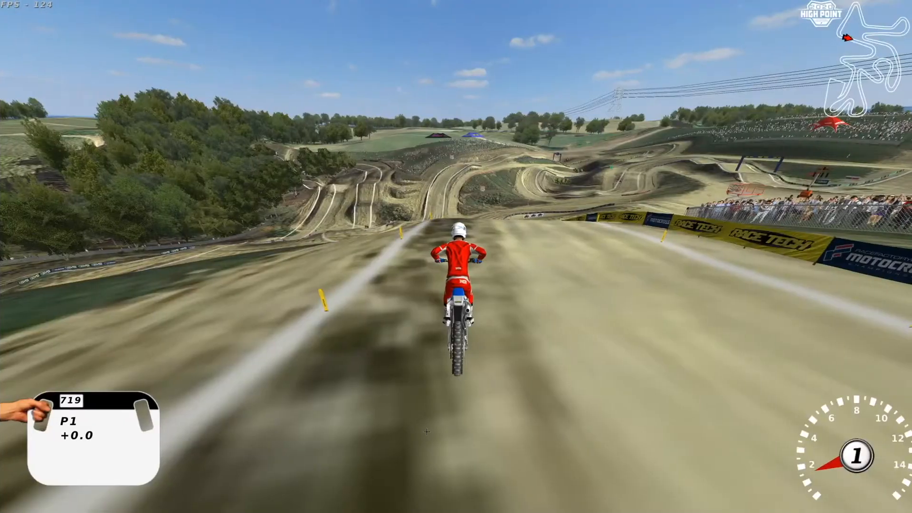
text(/togg)
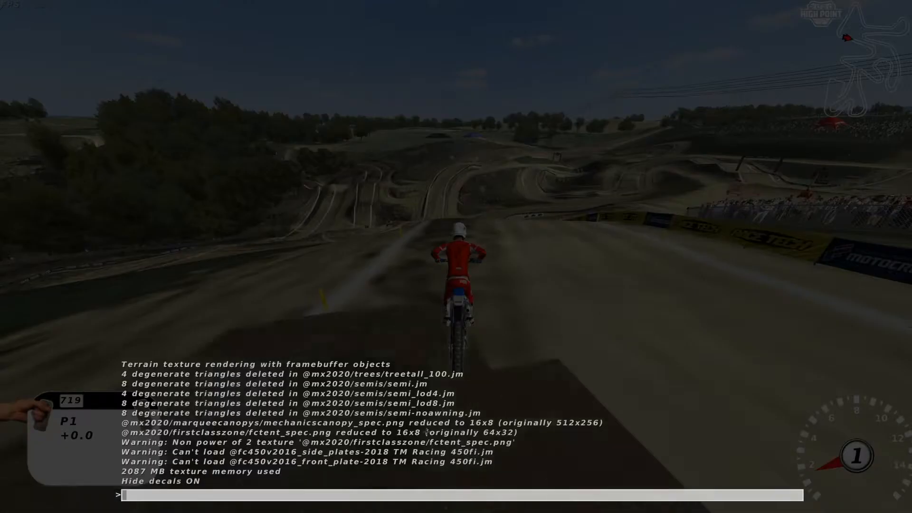
key(grave)
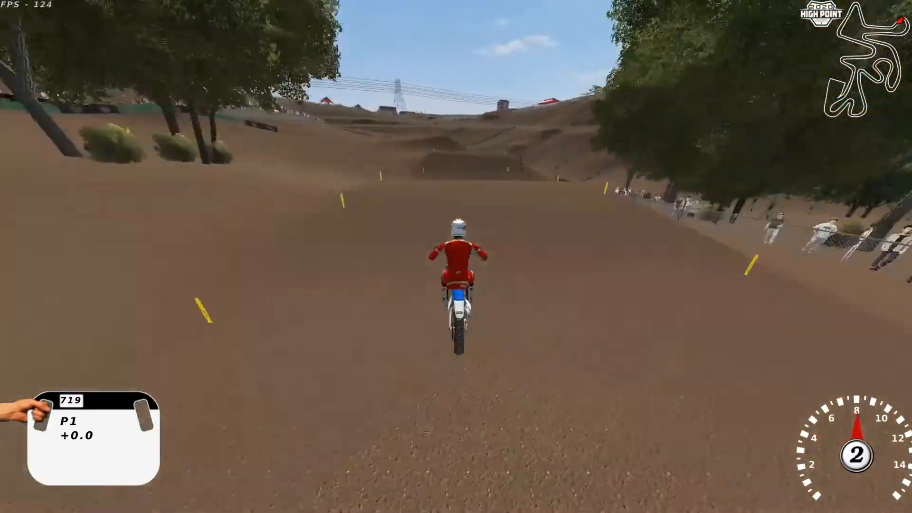
Cycle through the bike camera views to inspect the track and sky.
key(c)
key(c)
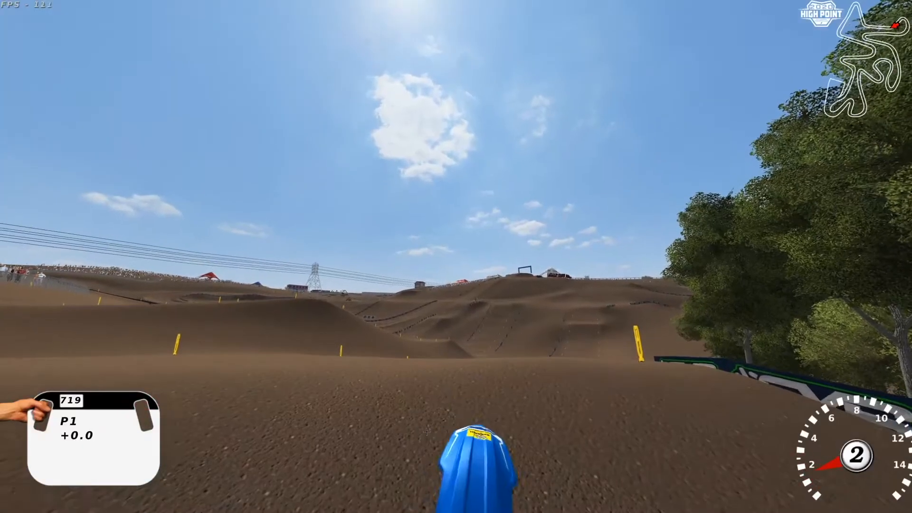
key(c)
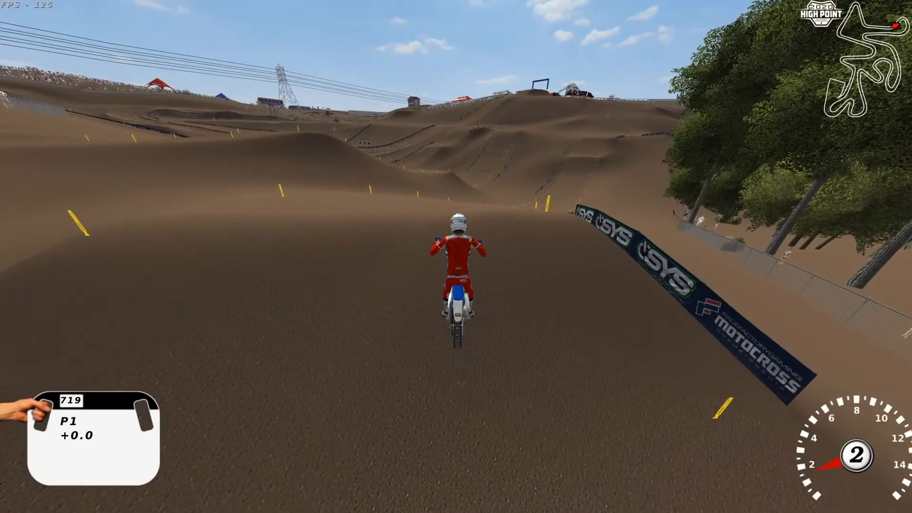
Exit the time trial and set the fog density value in the Highpoint lighting file to 0.00008.
key(Escape)
key(Return)
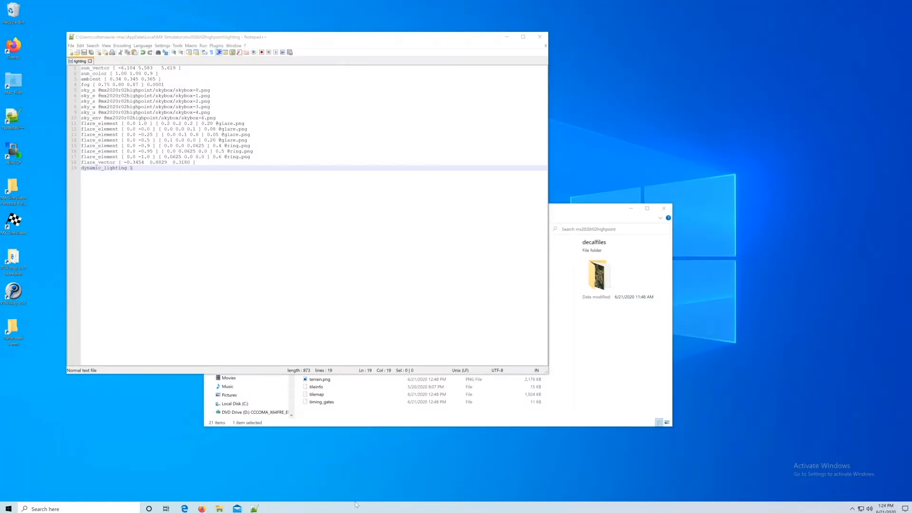
click(169, 83)
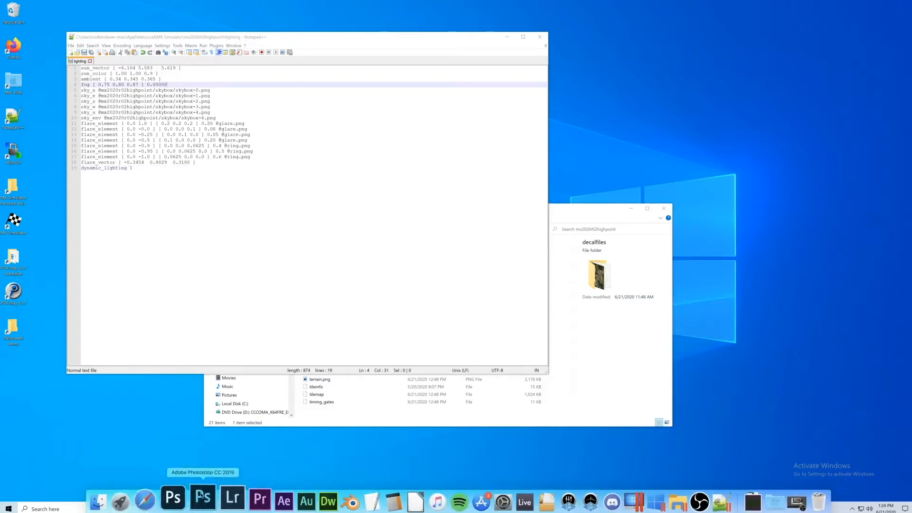
Leave the full-screen virtual machine and open CGSkies_0129_HighPoint2019.psd from the Tracks > Skies folder in Photoshop CC 2019.
click(24, 15)
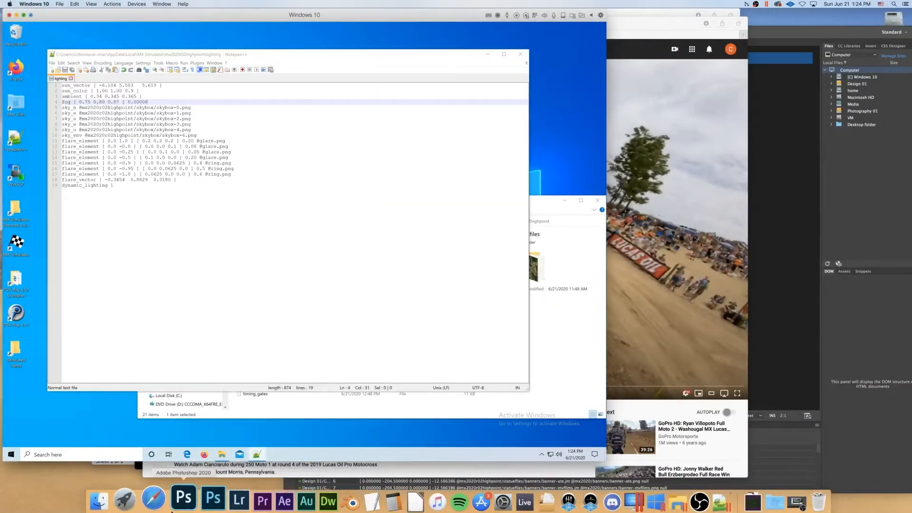
click(99, 502)
scroll(625, 215, left, 5)
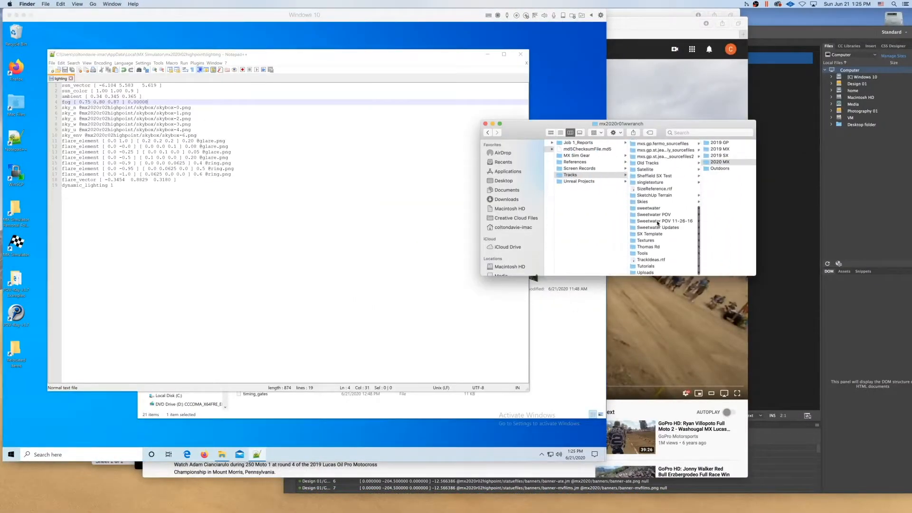
click(642, 201)
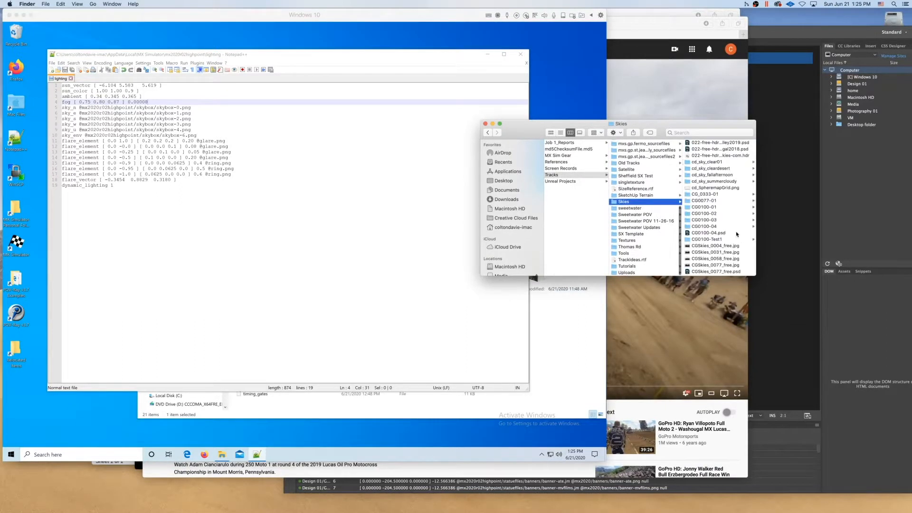
scroll(731, 234, down, 5)
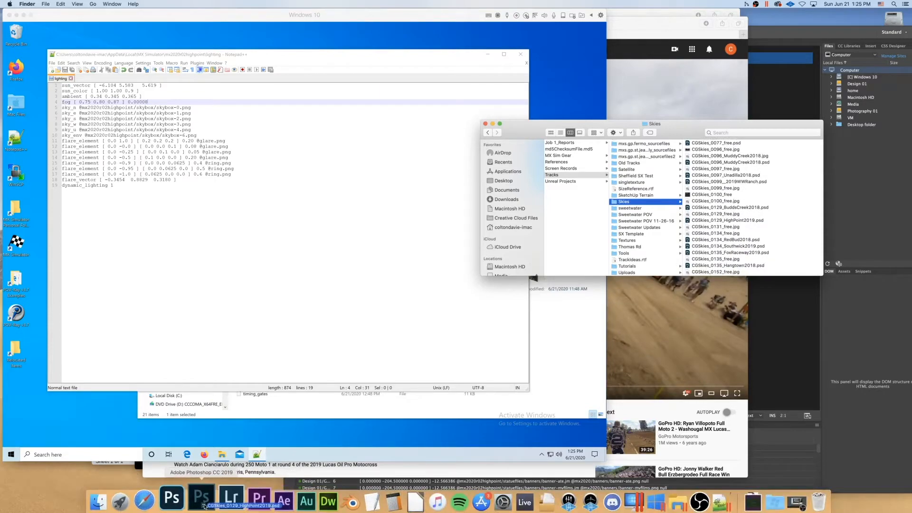
click(203, 500)
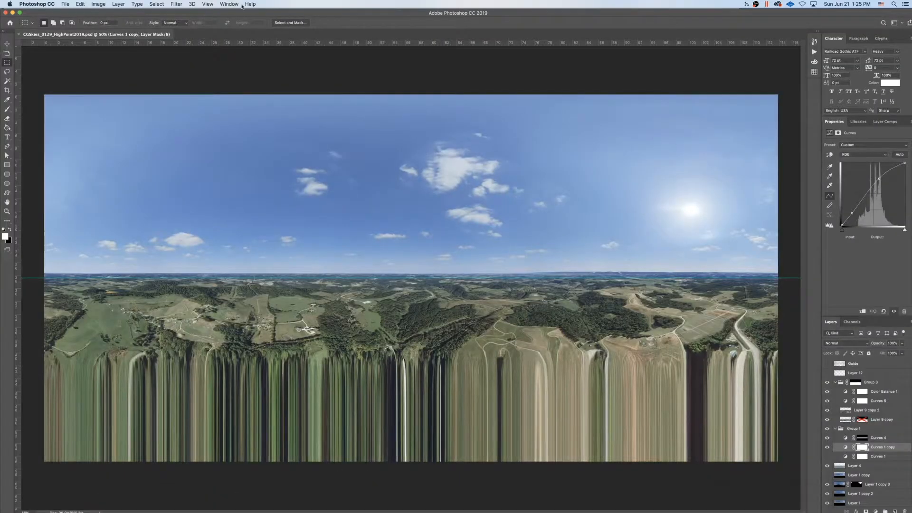
Remove the horizon guide line from the canvas and rename the collapsed Group 3 as Ground.
click(207, 5)
click(223, 127)
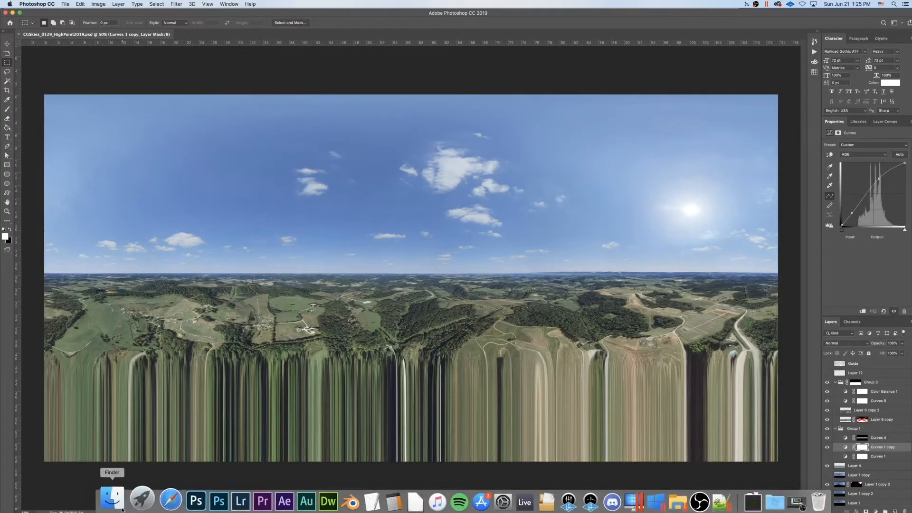
click(836, 382)
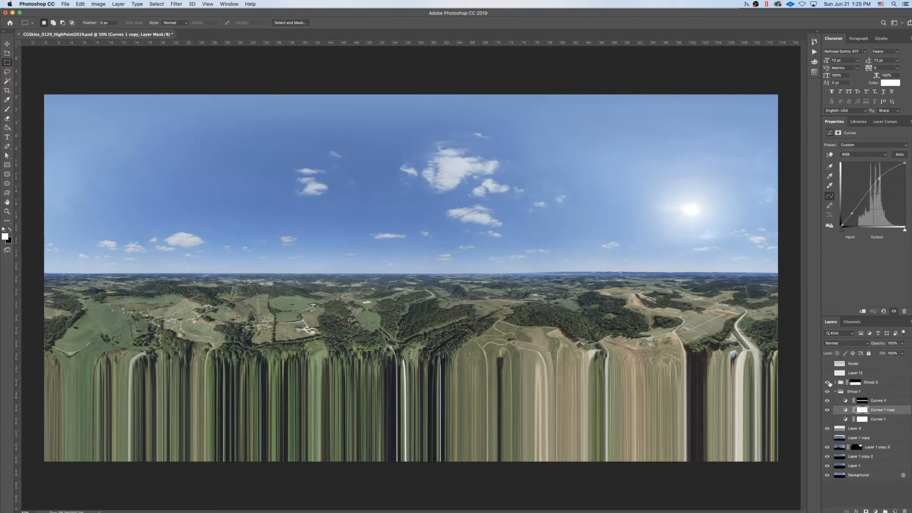
double_click(871, 383)
text(Ground)
key(Return)
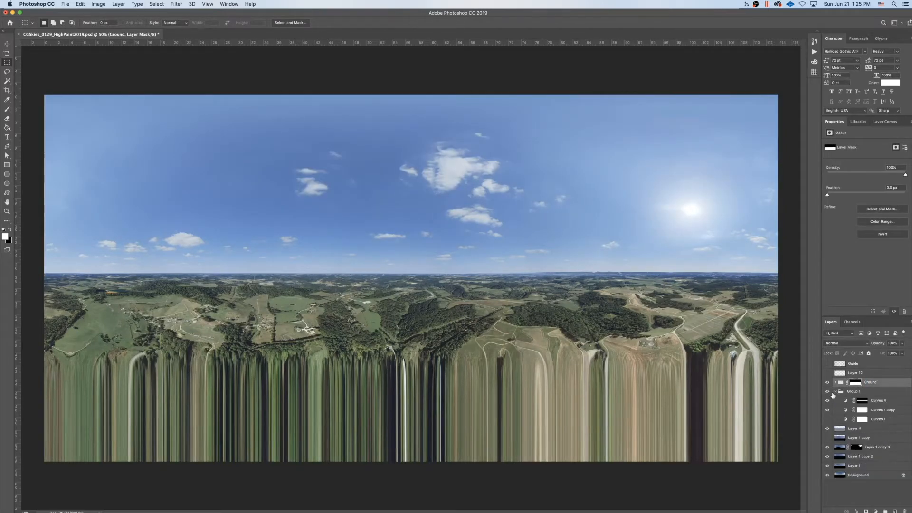
Check layers by toggling their visibility, and merge the sky layers from Layer 4 down into Background.
click(826, 391)
click(827, 391)
click(825, 449)
click(825, 448)
click(863, 488)
click(868, 431)
shift+click(868, 476)
key(super+e)
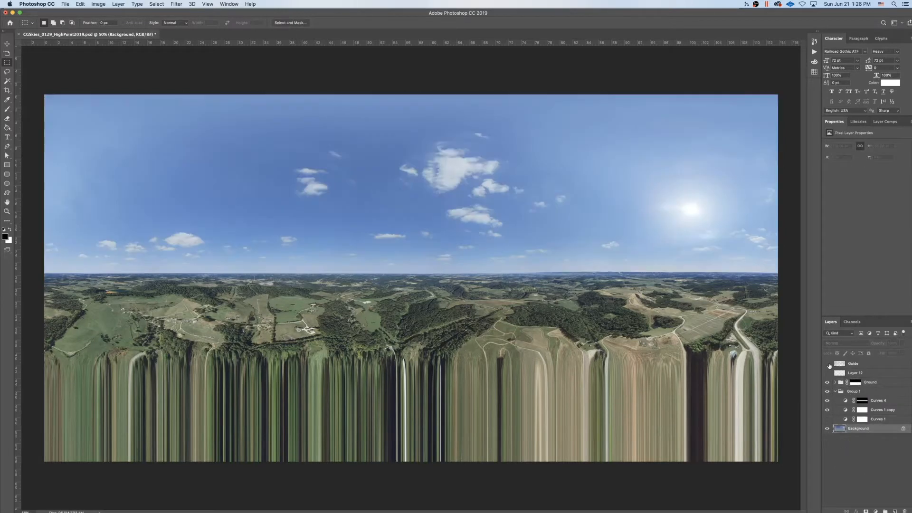
click(827, 364)
click(828, 364)
Switch to Finder and preview 022-free-hdri-skies-com.hdr, CG0100-04.psd and CGSkies_0004_free.jpg in the Skies folder.
click(132, 495)
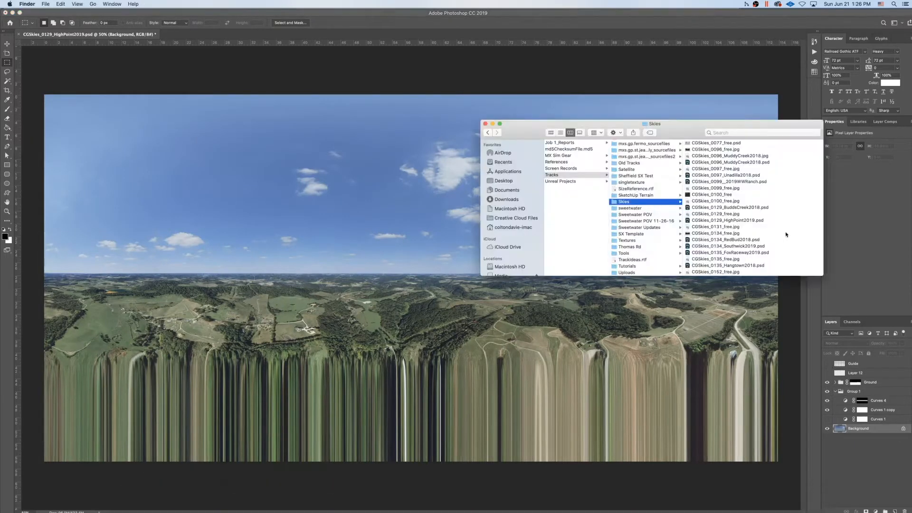
scroll(704, 156, up, 5)
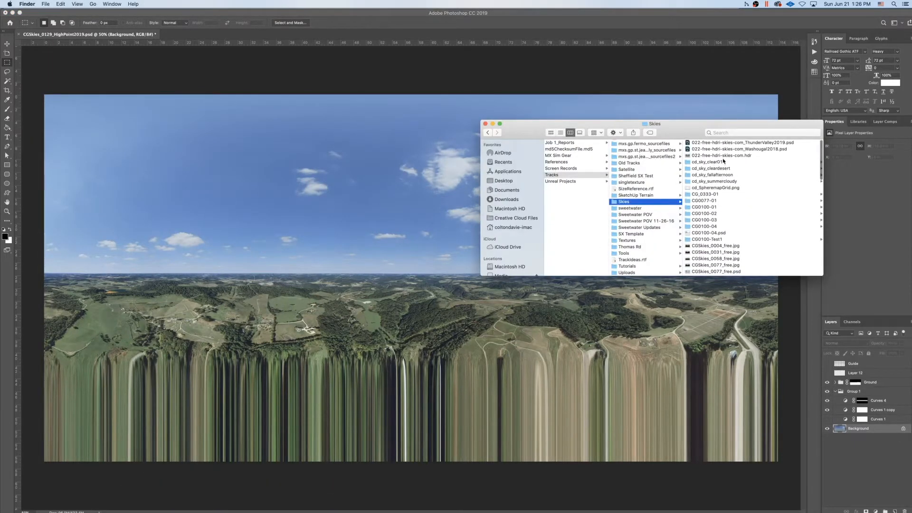
click(722, 157)
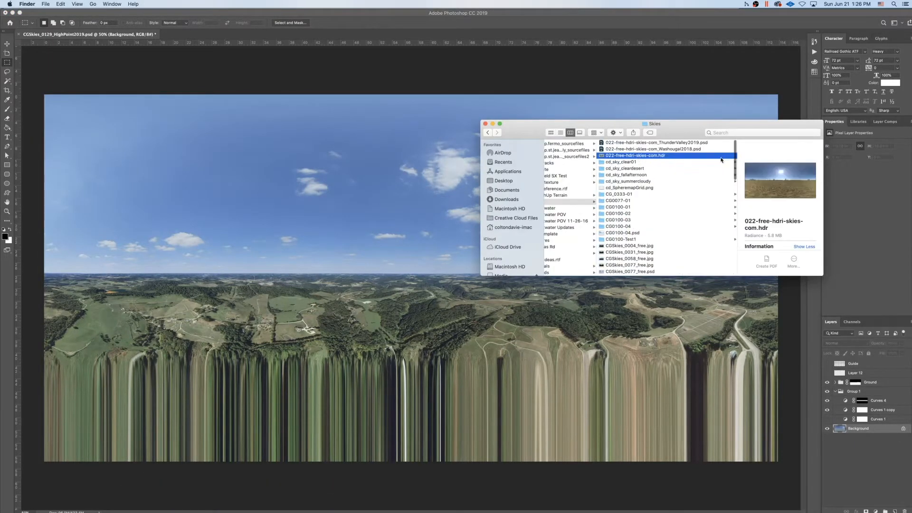
click(632, 233)
click(627, 246)
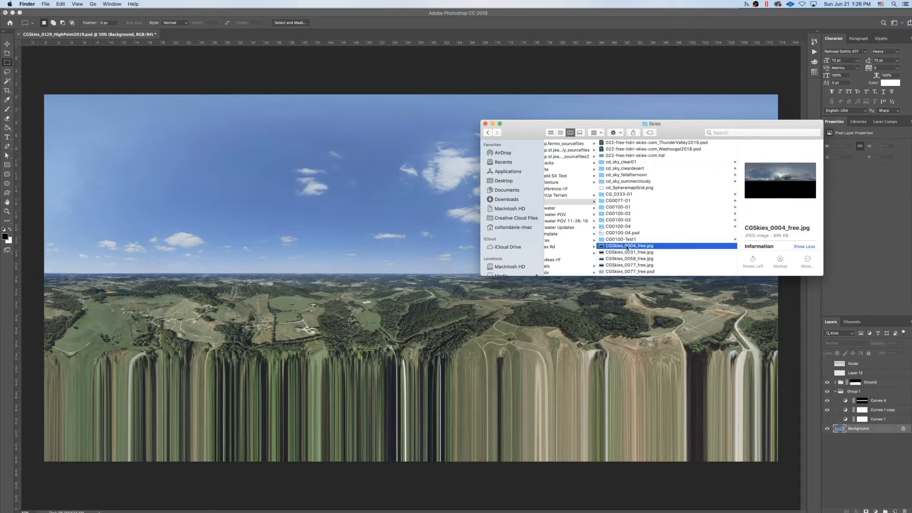
key(space)
key(space)
Switch to Safari and search the web for "high point motocross 2019" in a new tab.
mouse_move(187, 504)
click(148, 500)
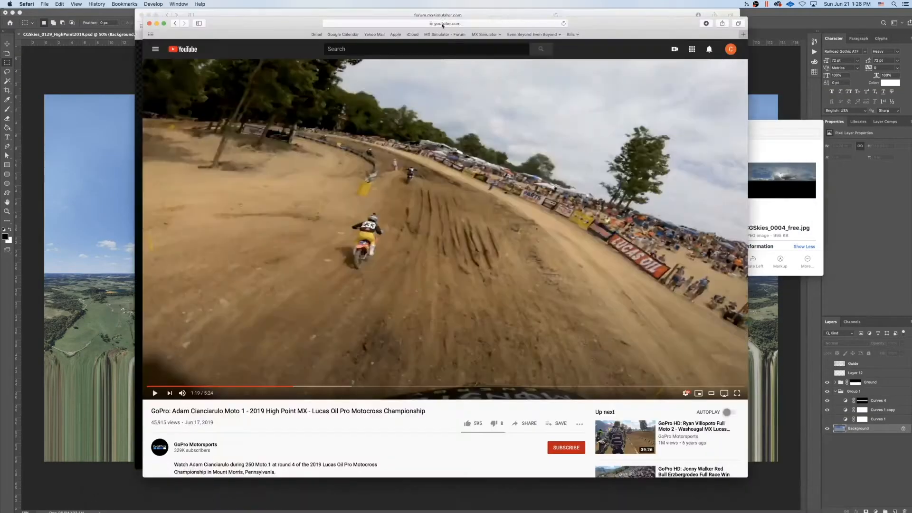
key(super+t)
text(highpo)
key(BackSpace)
key(BackSpace)
text(p)
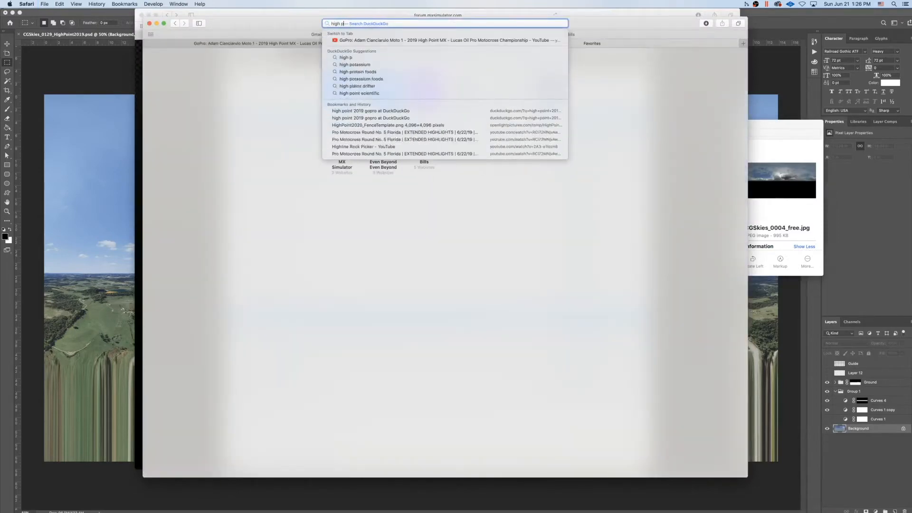
text(oint motocross 2019)
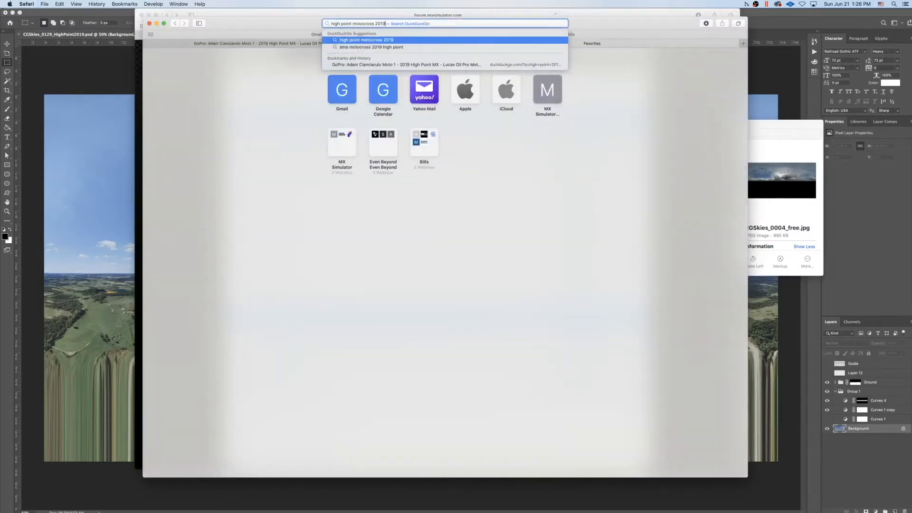
key(Return)
scroll(338, 209, down, 5)
scroll(339, 210, down, 3)
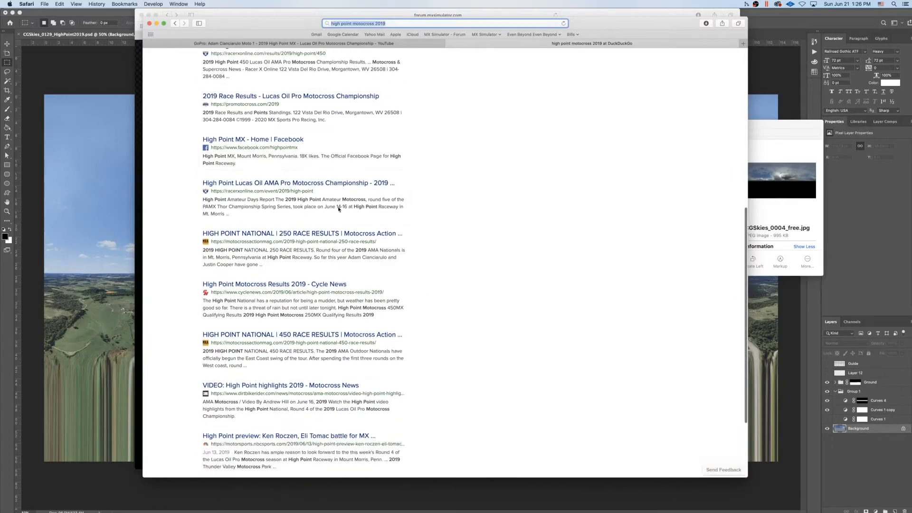
Browse the image results and open the Racer X page for the 2019 High Point race, looking for its photo gallery.
scroll(339, 207, up, 8)
click(221, 78)
scroll(339, 204, down, 15)
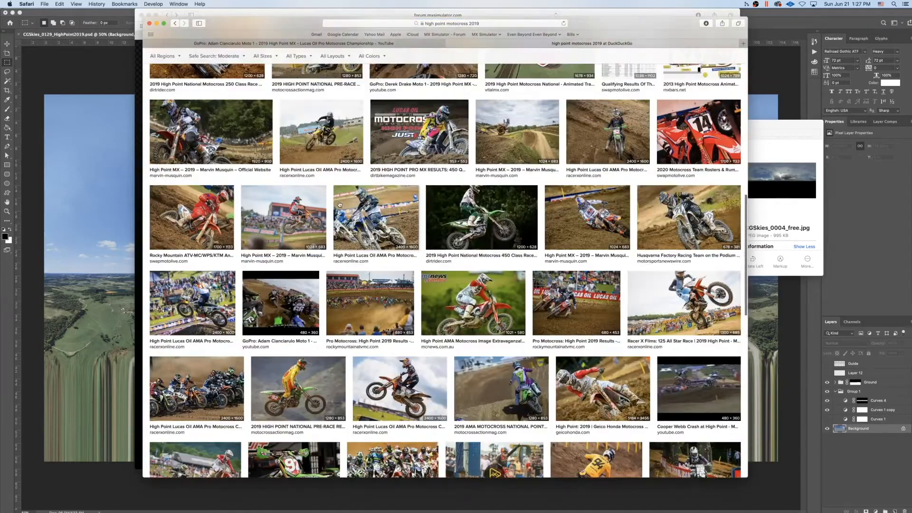
click(394, 219)
click(490, 282)
scroll(491, 282, down, 15)
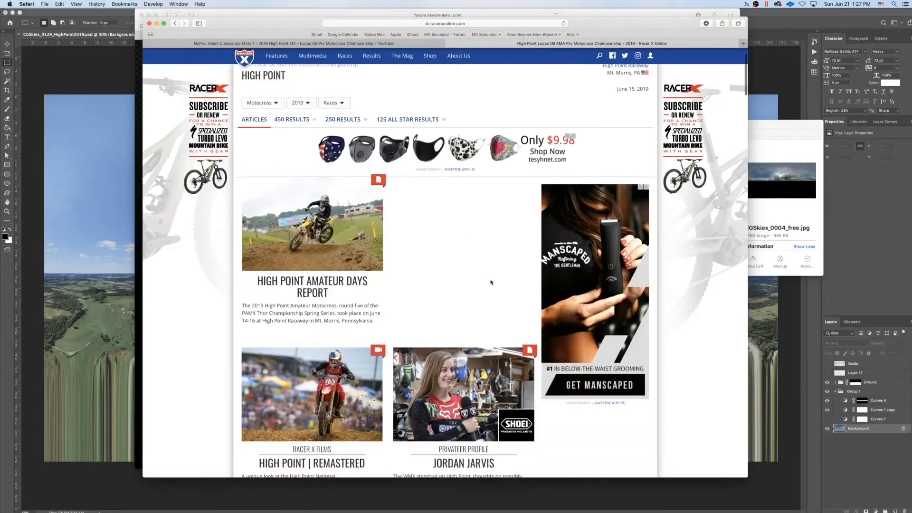
scroll(491, 282, down, 3)
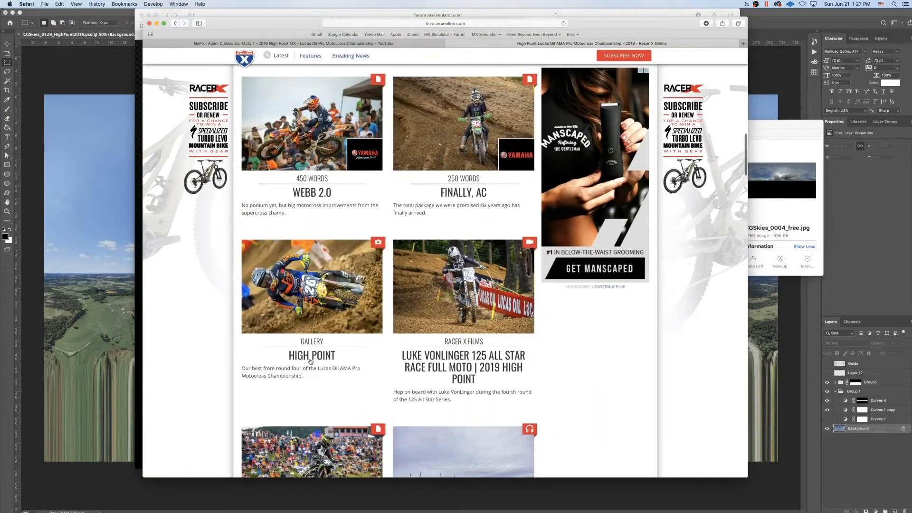
Open the High Point gallery on Racer X, enlarge a photo showing the sky and look through the remaining photos.
click(311, 357)
click(738, 56)
scroll(531, 268, down, 6)
click(295, 289)
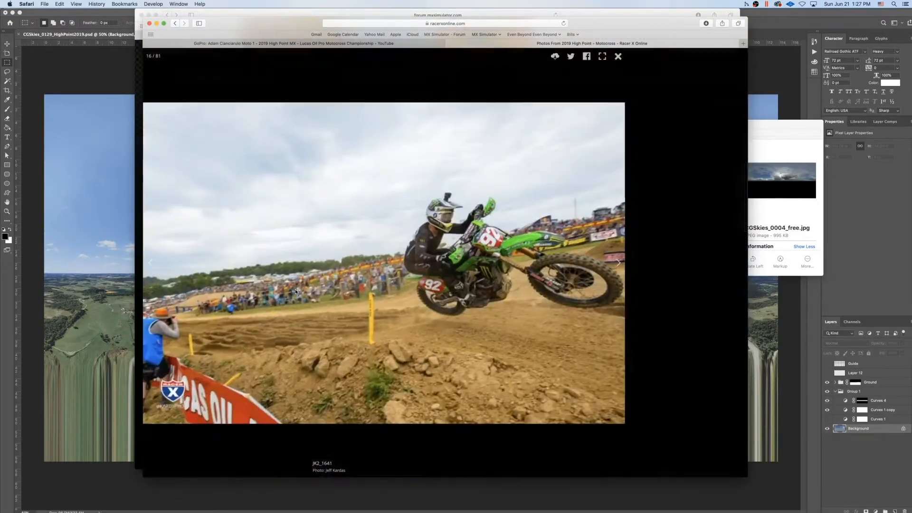
key(Escape)
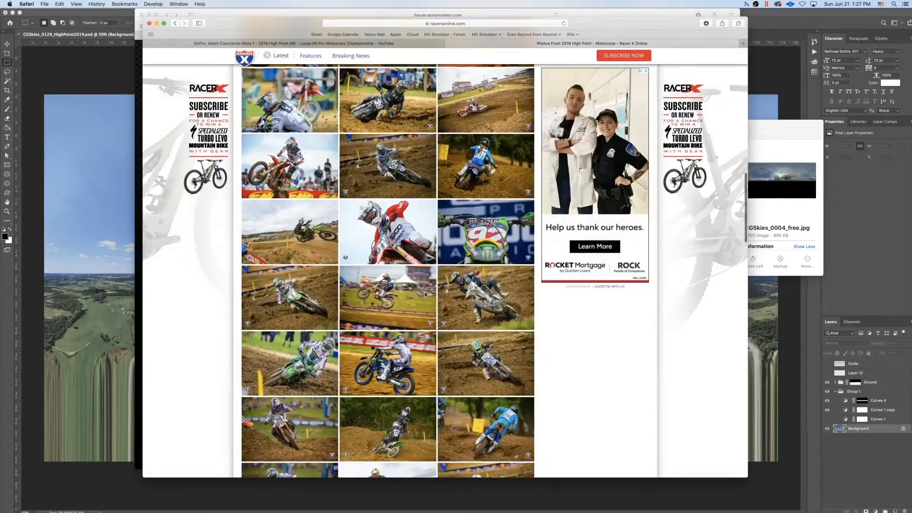
scroll(425, 294, down, 15)
scroll(424, 294, up, 15)
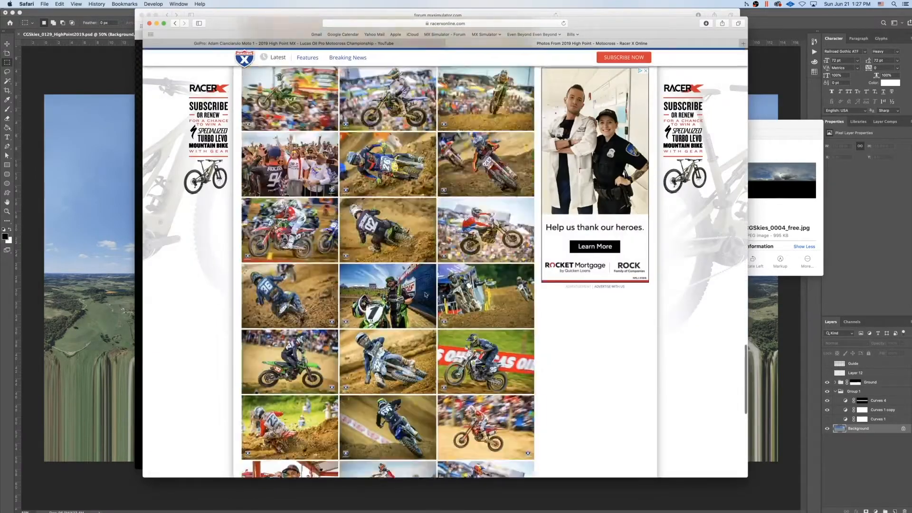
Return to Finder and preview the sky images from CGSkies_0004_free.jpg through CGSkies_0077_free.jpg.
click(161, 497)
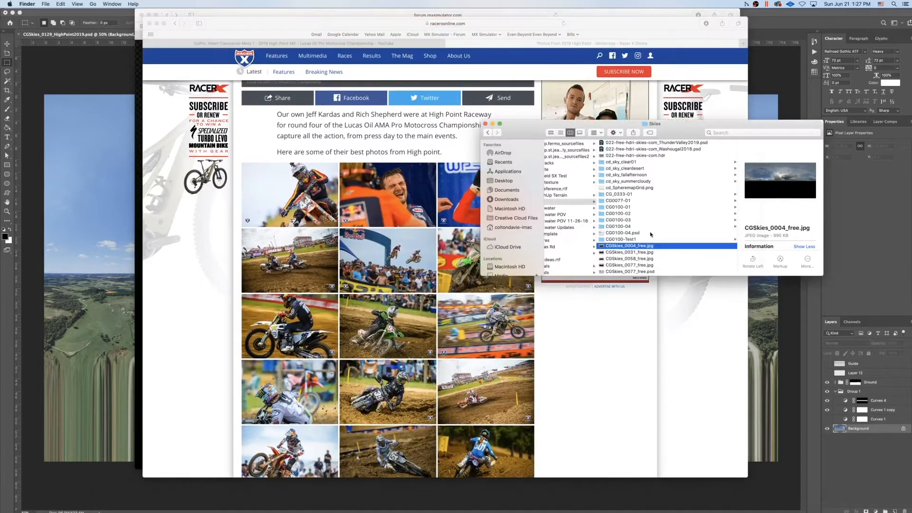
key(space)
key(Down)
key(Down)
key(Up)
key(Down)
key(Down)
key(Down)
key(Down)
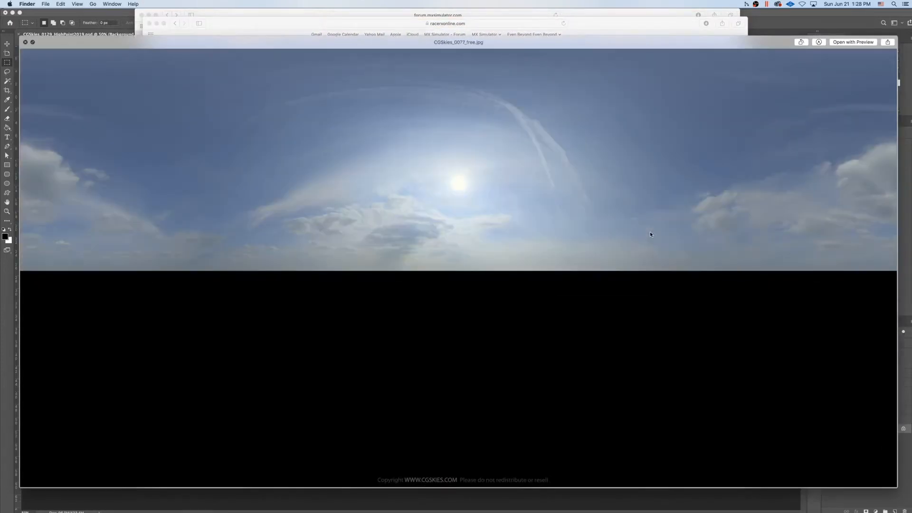
Go back to CGSkies_0031_free.jpg and open it in Photoshop CC 2019.
key(Up)
key(Up)
key(Up)
key(Up)
key(space)
drag(601, 248, 204, 496)
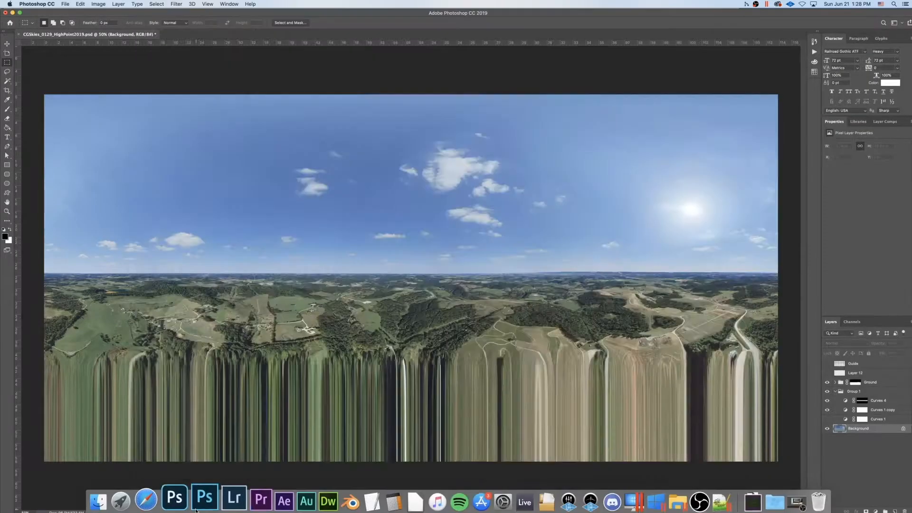
Return to the Skies folder and preview the images after CGSkies_0031_free.jpg through CGSkies_0100_free.jpg.
click(161, 498)
click(627, 251)
key(space)
key(Down)
key(Down)
key(Down)
key(Down)
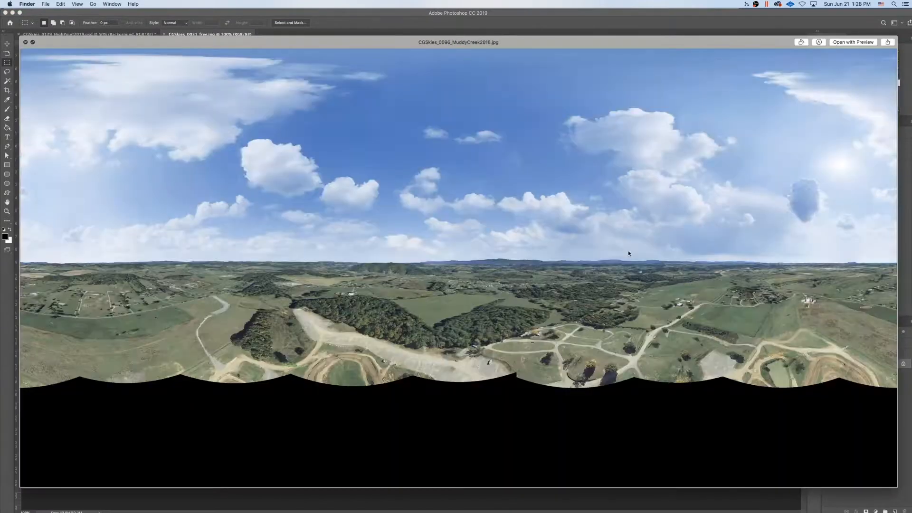
key(Up)
key(Down)
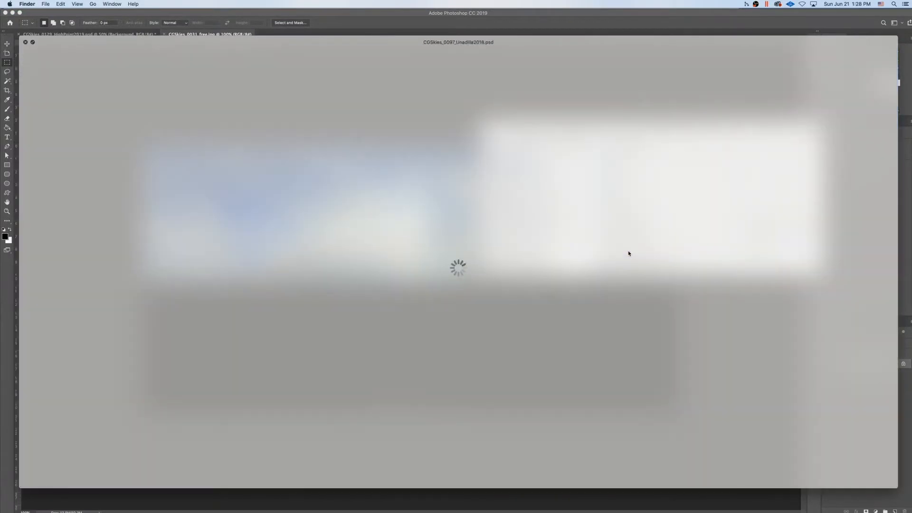
key(Down)
key(Down)
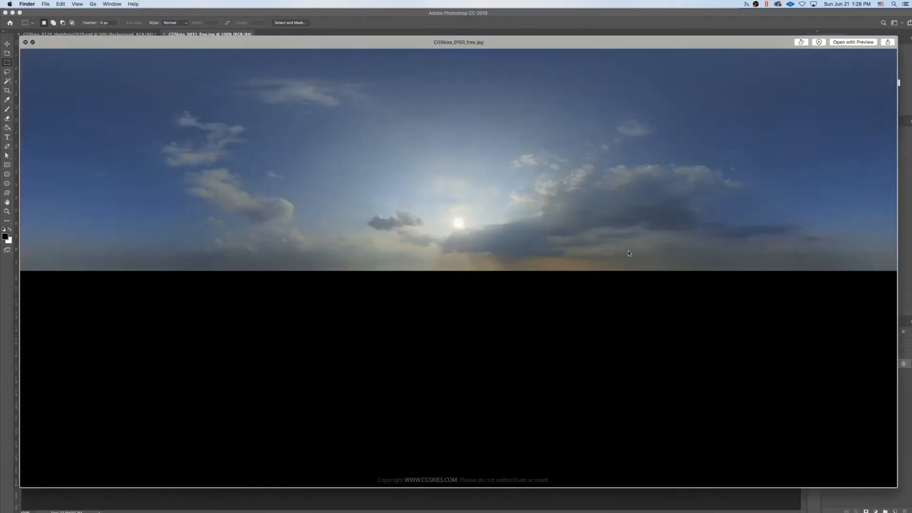
Preview the sky files from CGSkies_0129_BuddsCreek2018.psd through CGSkies_0135_Hangtown2018.psd.
key(Down)
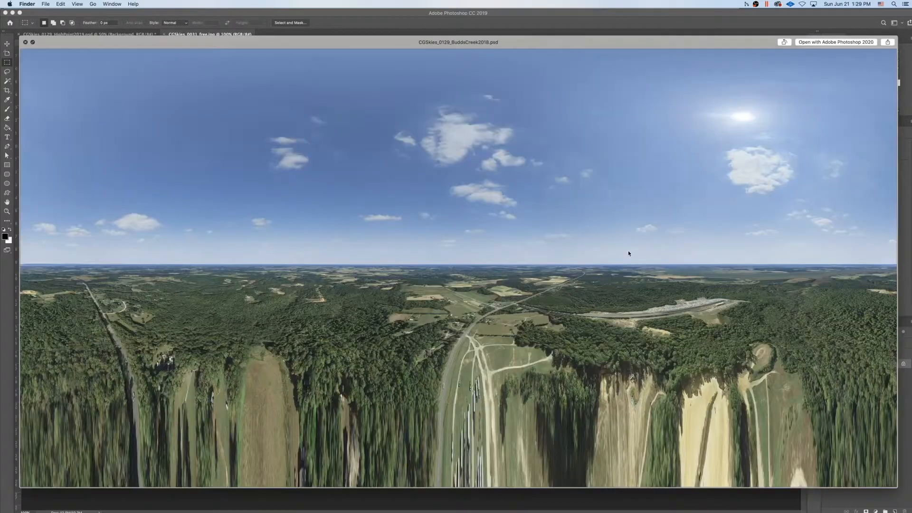
key(Down)
key(Down)
key(Down)
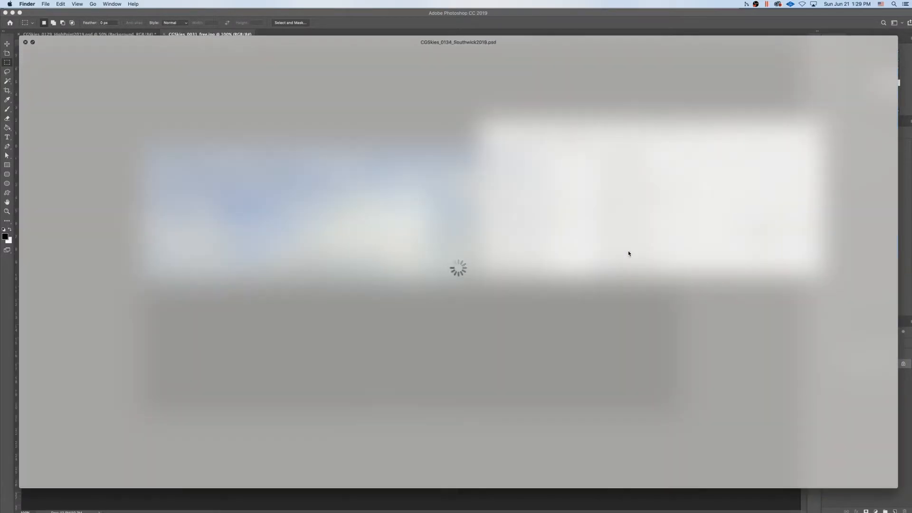
key(Down)
key(space)
key(space)
key(Down)
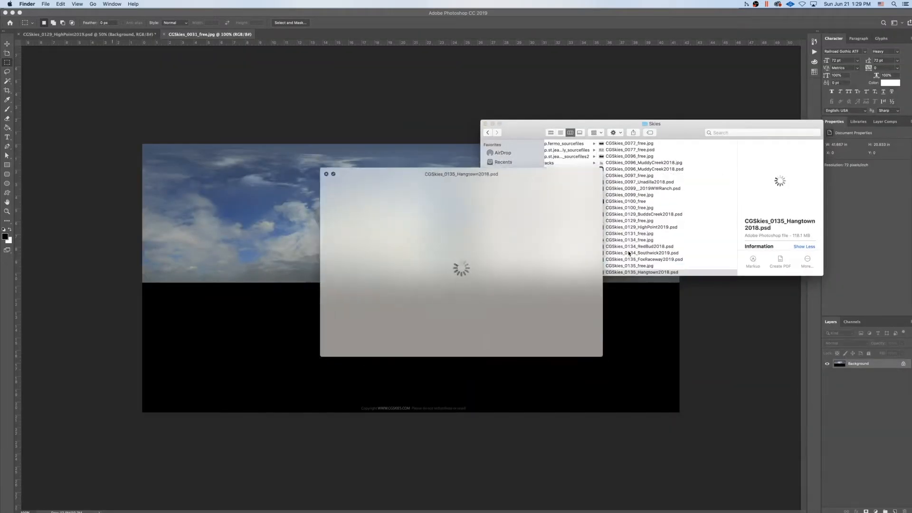
key(space)
Preview the sky files that follow CGSkies_0135_Hangtown2018.psd through CGSkies_0167_free.jpg.
scroll(629, 254, down, 3)
scroll(629, 254, down, 2)
click(629, 205)
key(space)
key(Down)
key(Down)
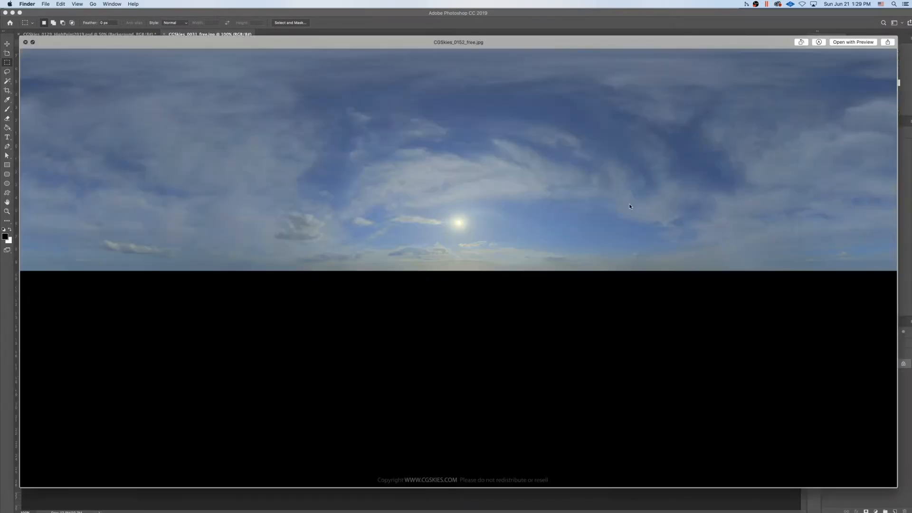
key(Down)
key(Up)
key(Down)
key(Down)
key(Down)
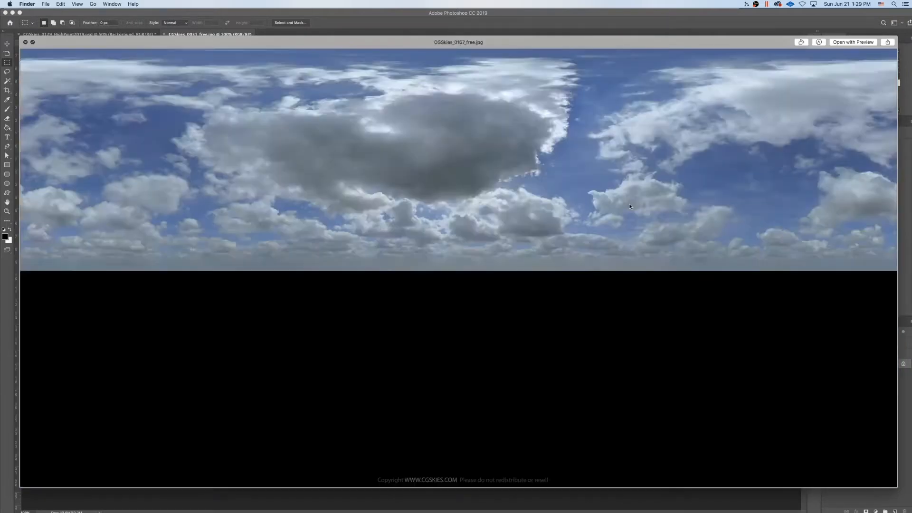
Close the preview and open CGSkies_0166_free.jpg in Photoshop CC 2019.
key(space)
drag(600, 239, 177, 499)
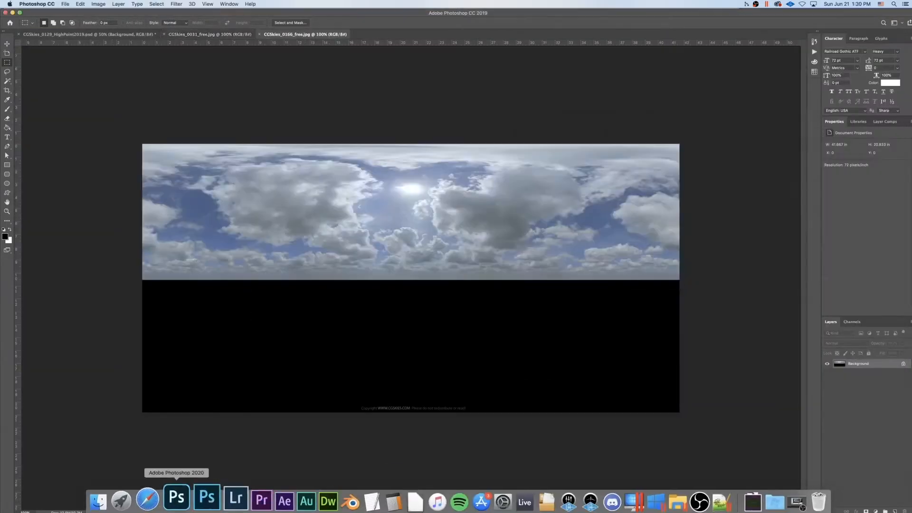
Return to Finder, preview the next sky files up to CGSkies_0249_2020WWRanch.psd, and open that file in Photoshop CC 2019.
click(96, 498)
click(636, 257)
key(space)
key(Down)
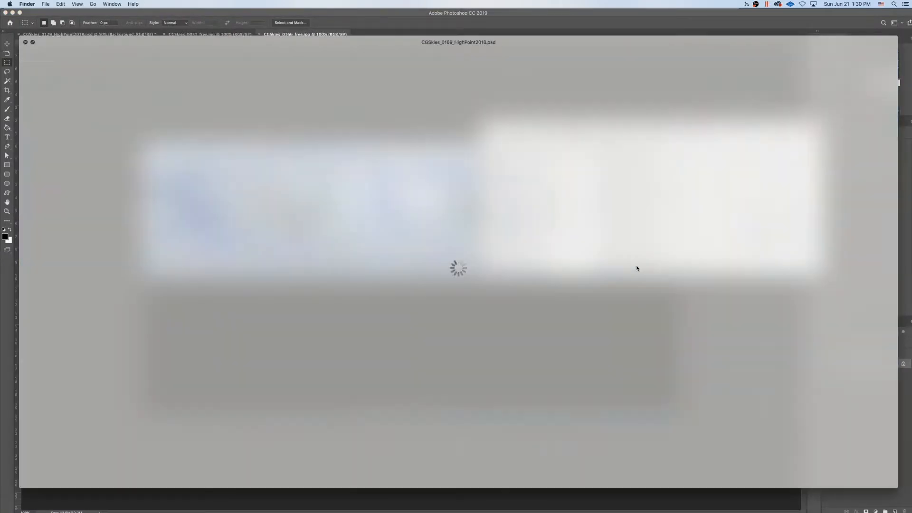
key(Down)
key(Down)
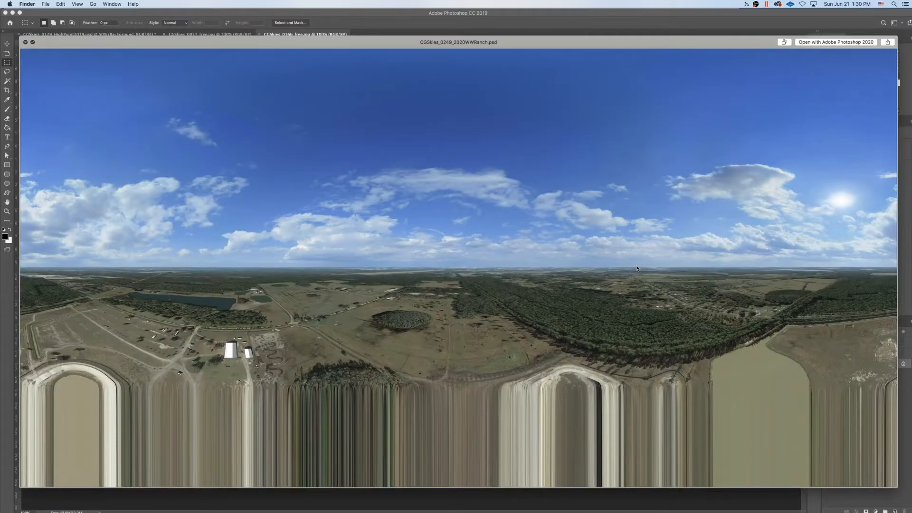
key(space)
drag(636, 270, 225, 497)
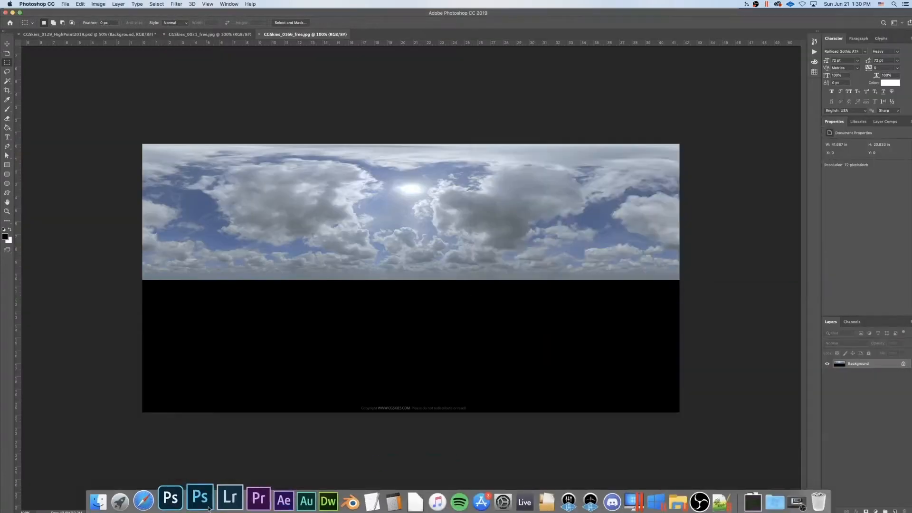
Return to the Skies folder and preview the files after CGSkies_0249_2020WWRanch.psd through CGSkies_0333_BuddsCreek2019.psd.
click(115, 497)
scroll(627, 255, down, 2)
click(627, 256)
key(space)
key(Down)
key(Down)
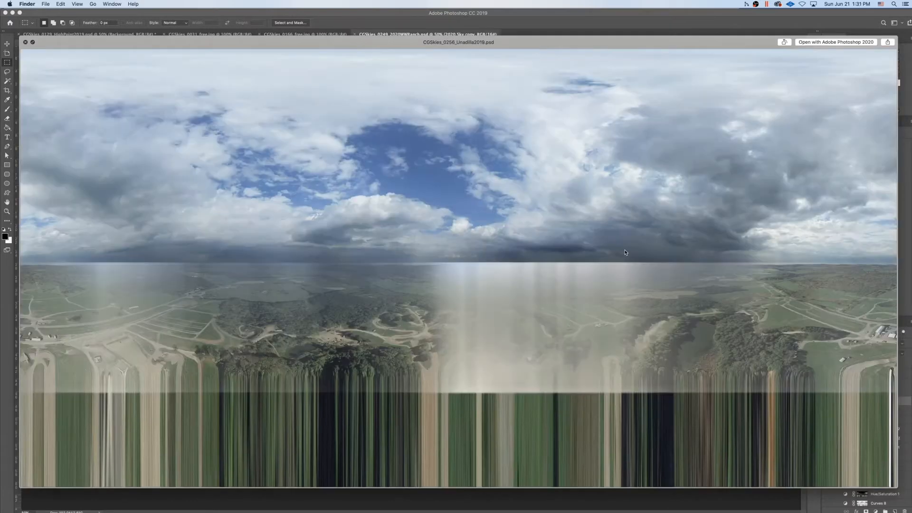
key(Down)
key(Down)
key(Down)
key(Down)
key(Down)
key(Down)
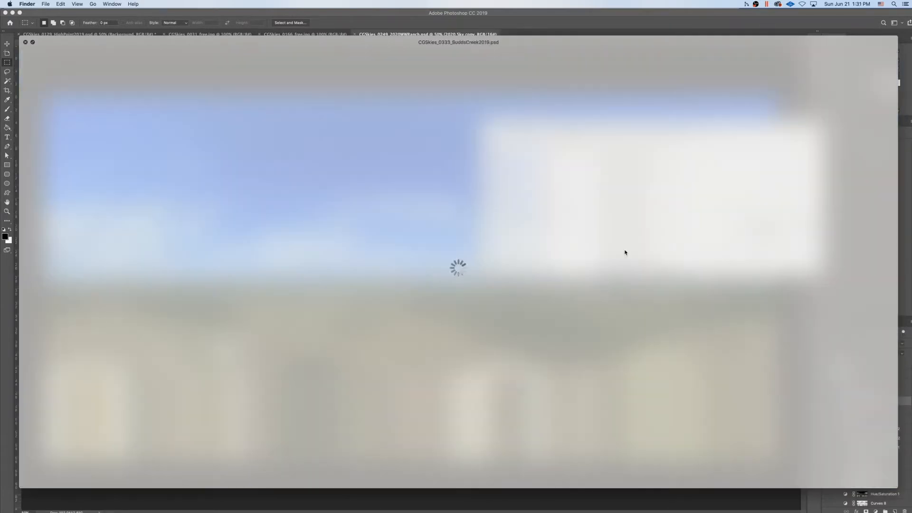
key(Down)
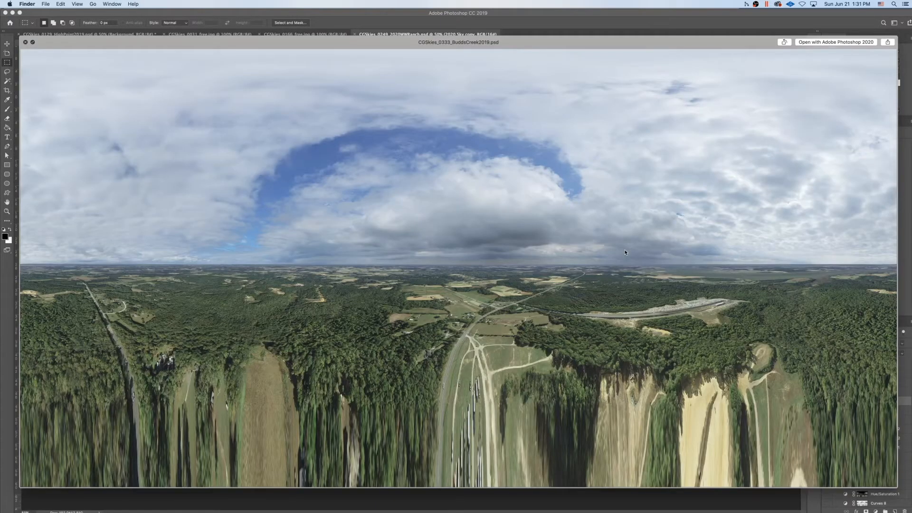
Close the preview and open CGSkies_0333_BuddsCreek2019.psd in Photoshop CC 2019.
key(space)
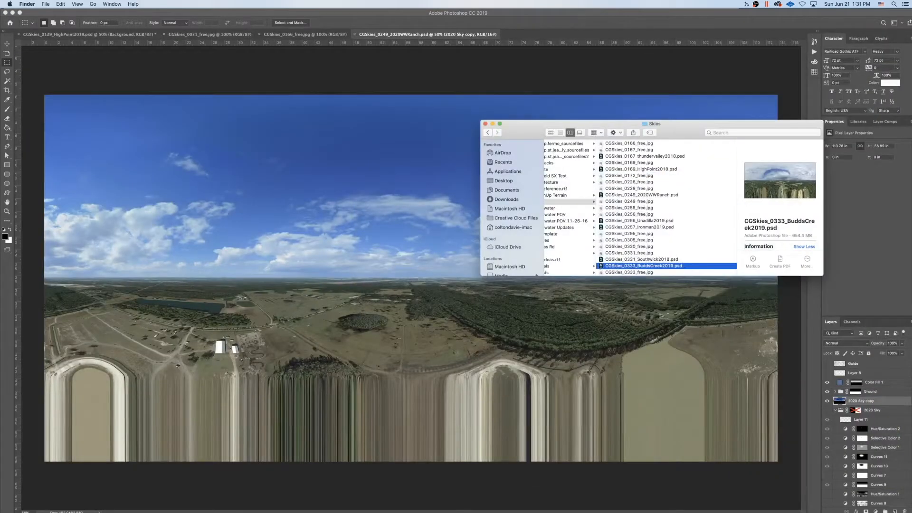
click(181, 497)
Go back to Finder and preview the remaining sky files from CGSkies_0333_free.jpg through VKNT-SKY-0023.jpg.
click(113, 496)
scroll(641, 259, down, 2)
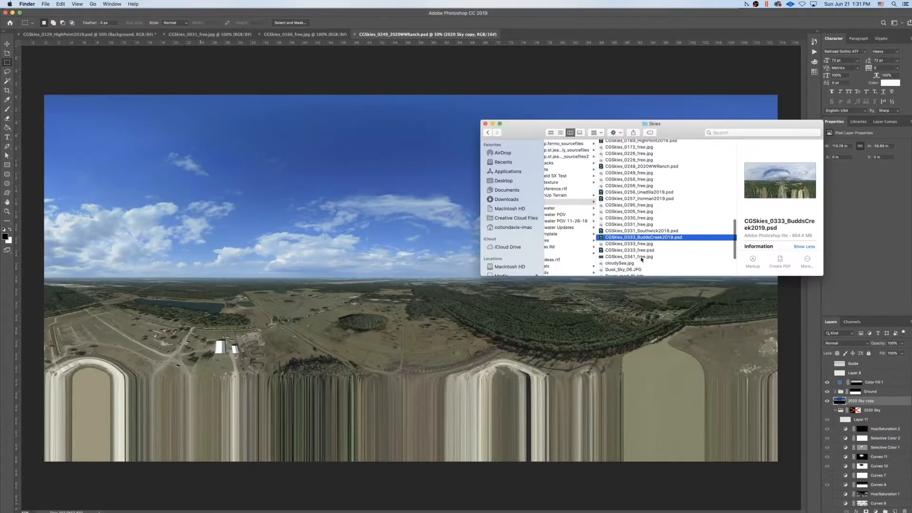
click(631, 244)
key(space)
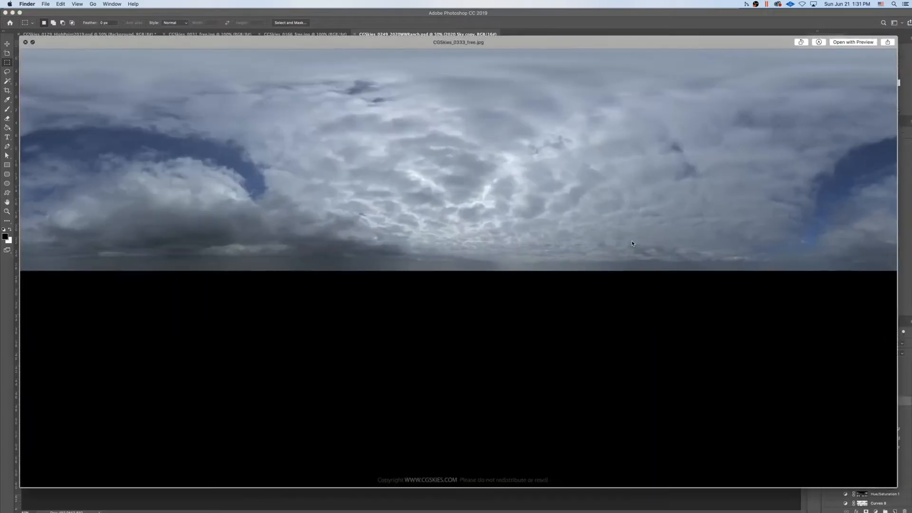
key(Down)
key(Down)
key(Down)
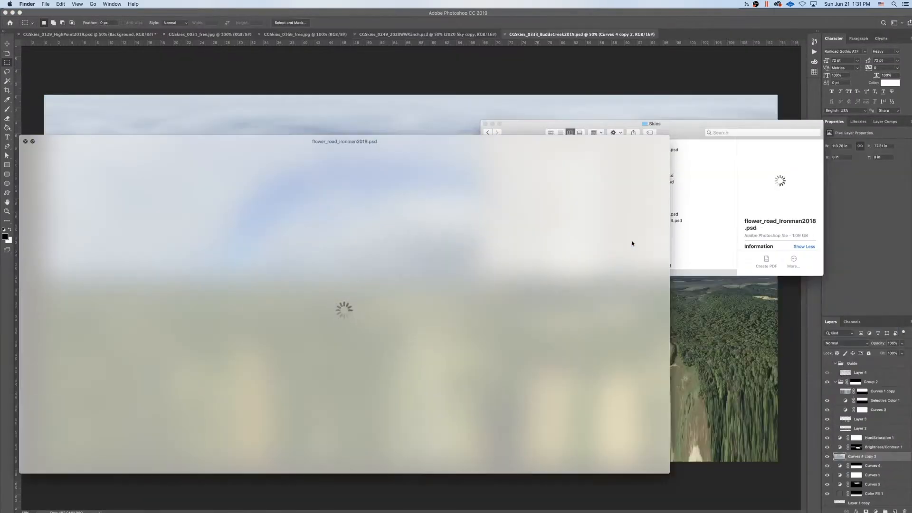
key(Down)
key(Down)
key(Down)
key(Down)
key(Down)
key(Down)
key(Down)
key(space)
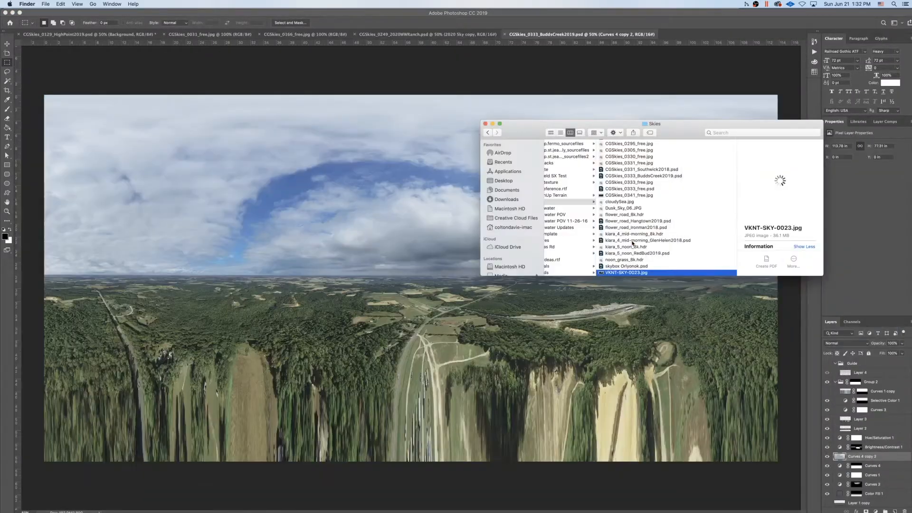
Switch to Photoshop and compare the skies in the 2020WWRanch, CGSkies_0166_free.jpg and CGSkies_0031_free.jpg documents.
key(super+Tab)
click(415, 36)
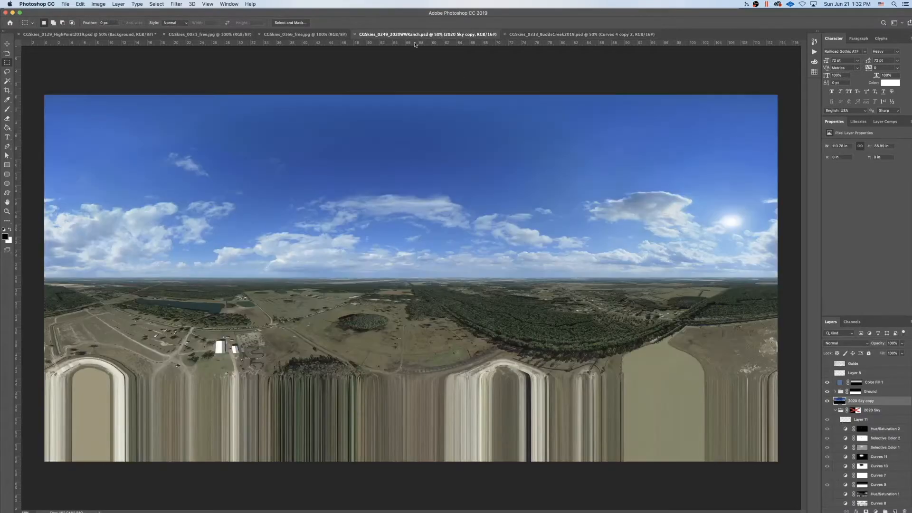
click(291, 36)
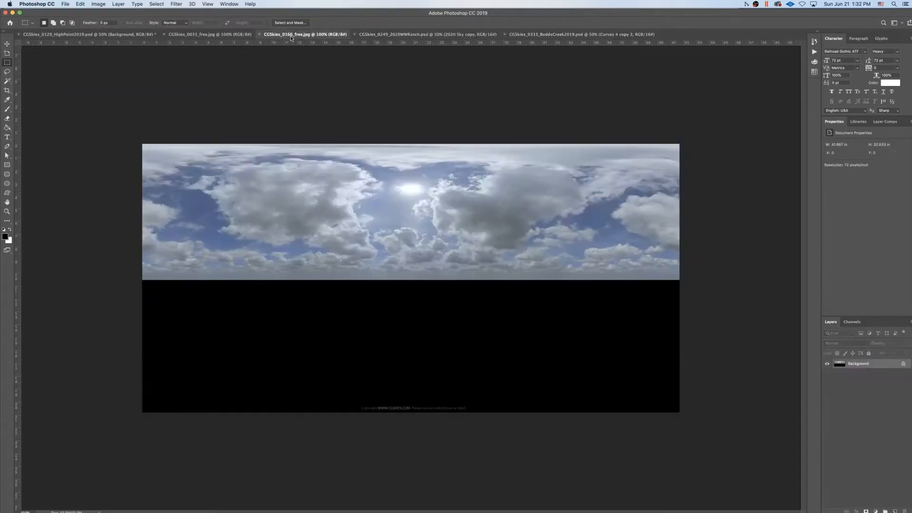
click(224, 38)
click(303, 36)
click(410, 37)
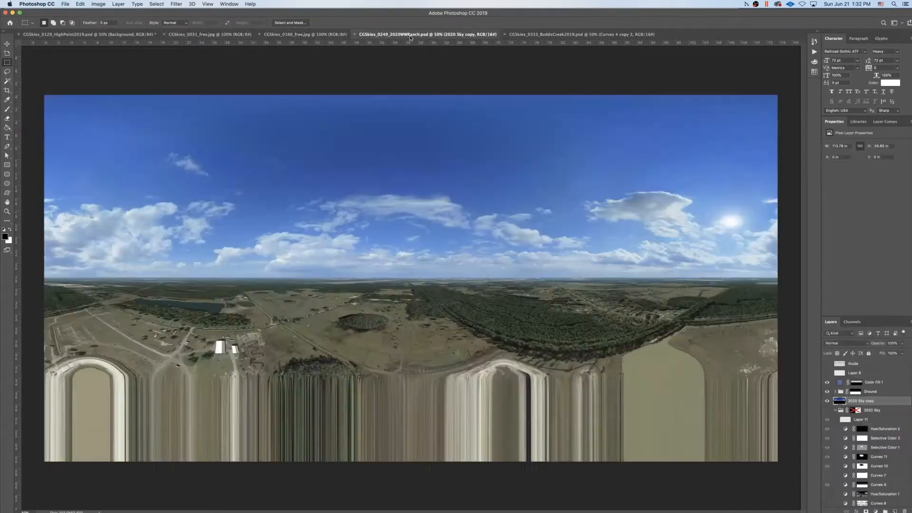
Resize CGSkies_0166_free.jpg to 8192 x 4096 pixels, resampling with Preserve Details 2.0.
click(303, 35)
click(98, 4)
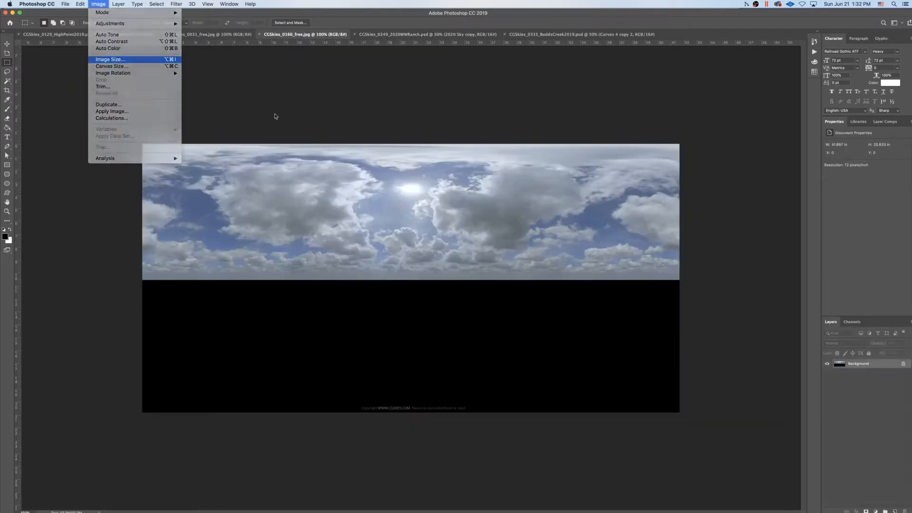
key(Return)
click(546, 237)
click(546, 238)
click(503, 248)
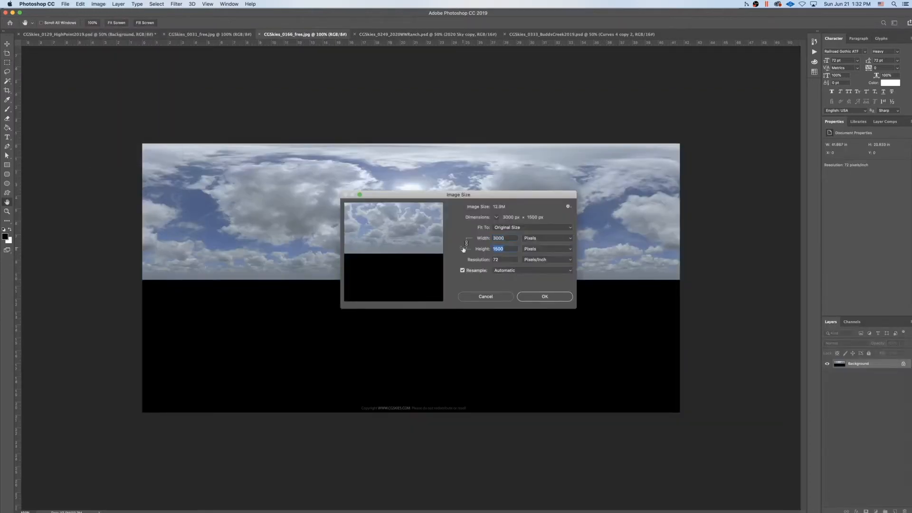
text(4096)
click(510, 270)
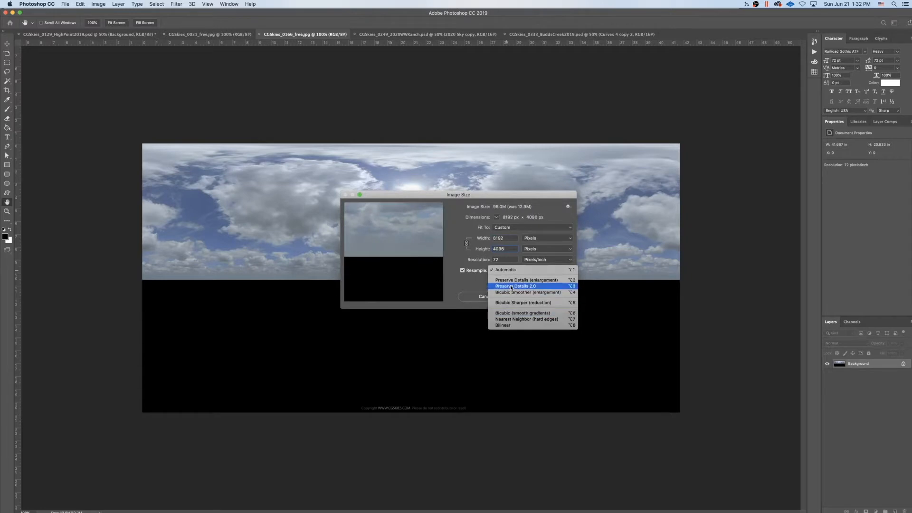
click(511, 286)
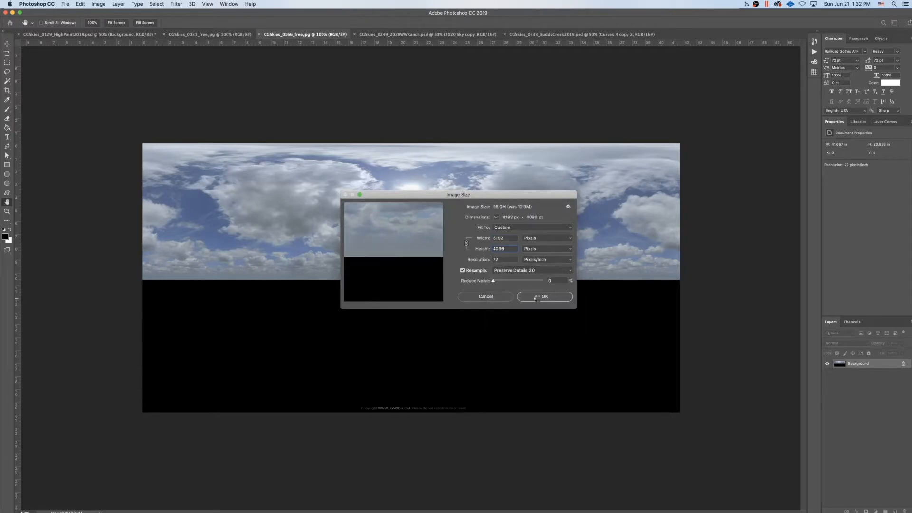
click(536, 297)
Paste the resized sky into CGSkies_0129_HighPoint2019.psd directly above the Background layer and hide Group 1.
click(118, 36)
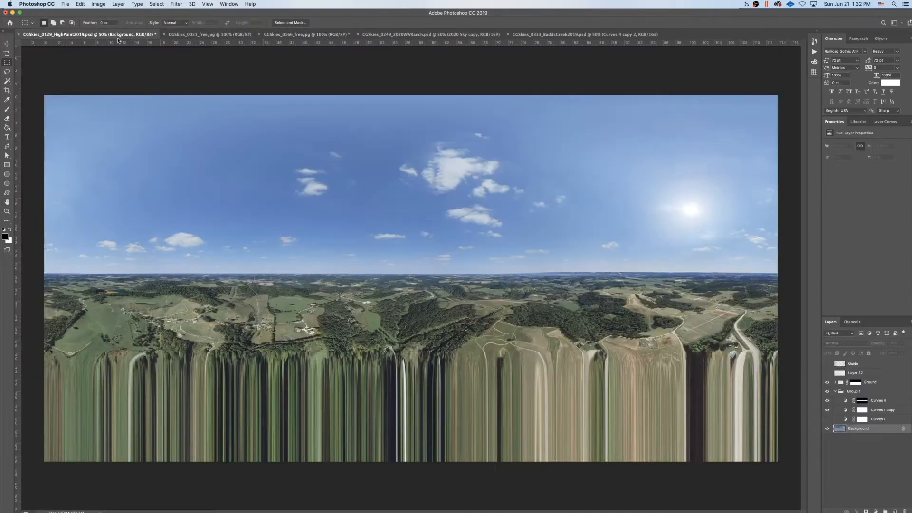
key(ctrl+v)
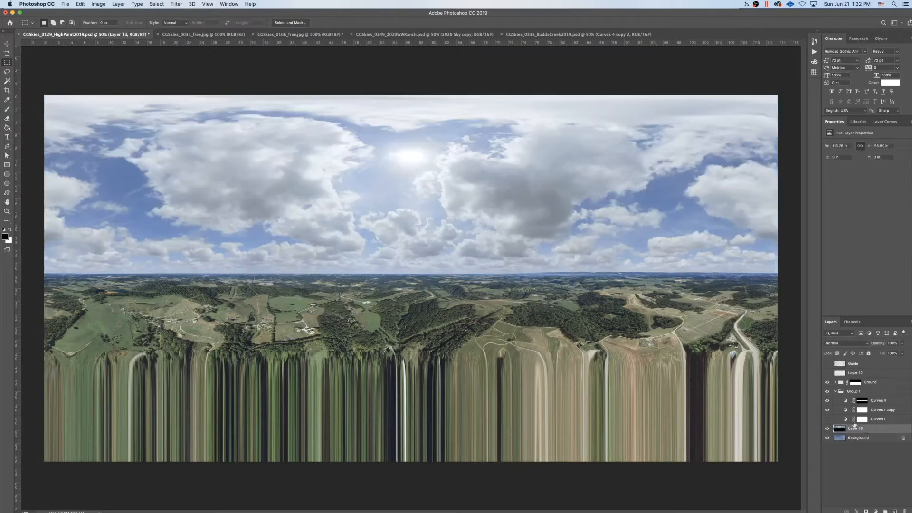
click(827, 391)
click(827, 393)
click(827, 392)
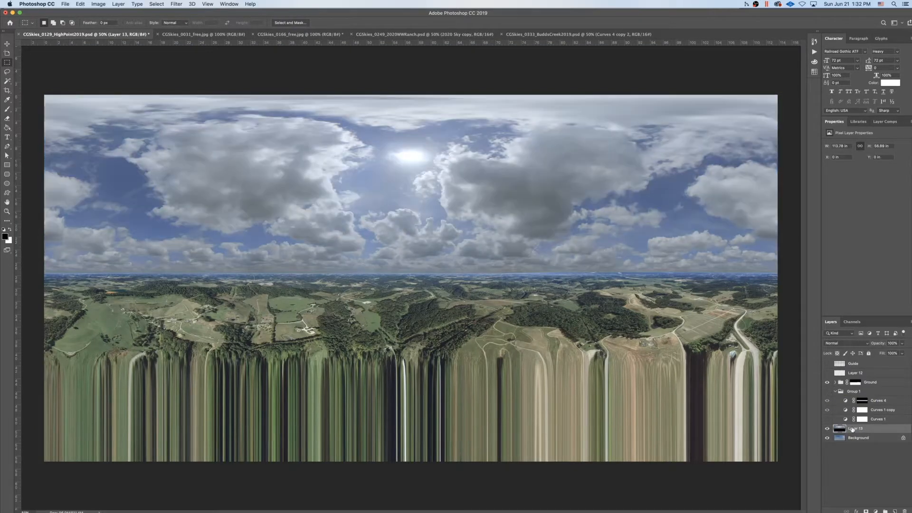
Show the Guide layer, compare the pasted sky with the original, and set the pasted layer's blend mode to Lighten.
click(826, 363)
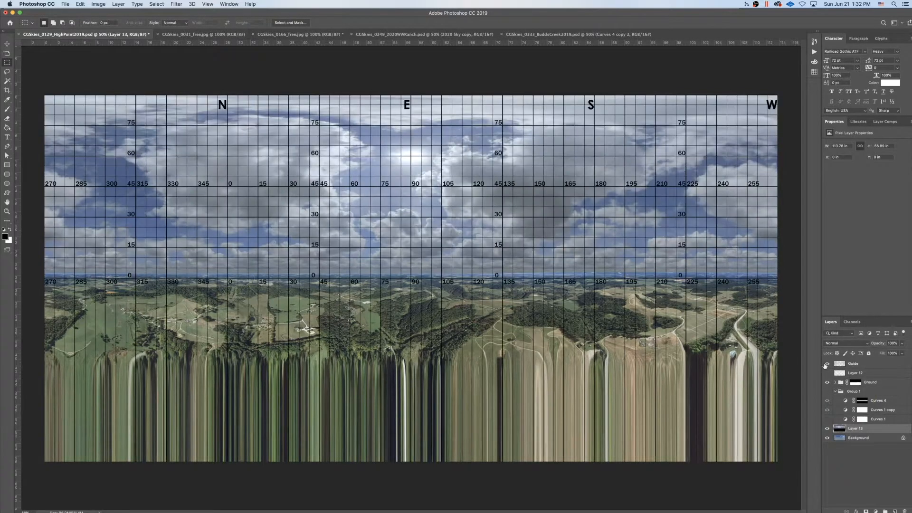
click(826, 429)
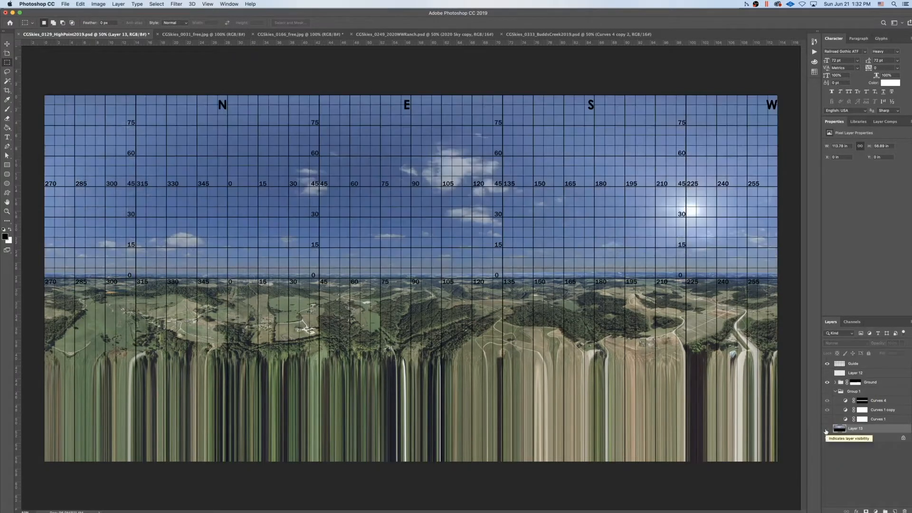
click(826, 430)
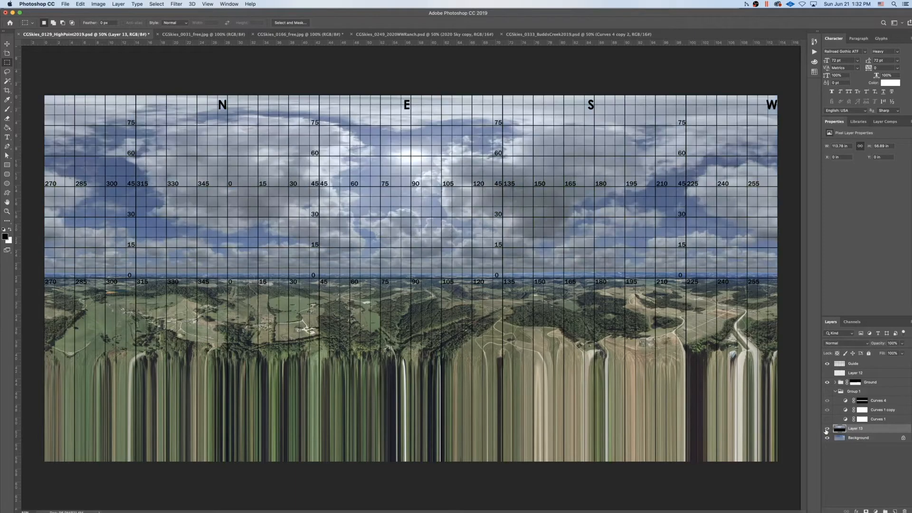
click(846, 343)
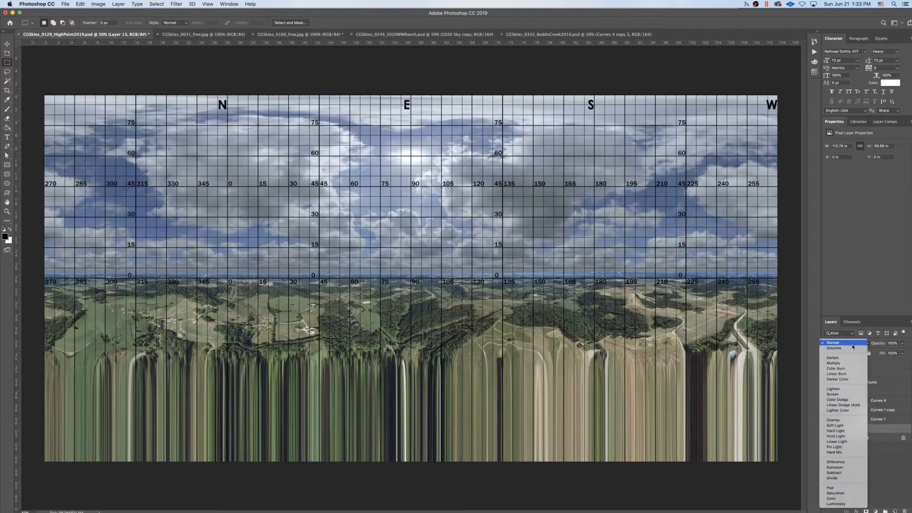
click(836, 383)
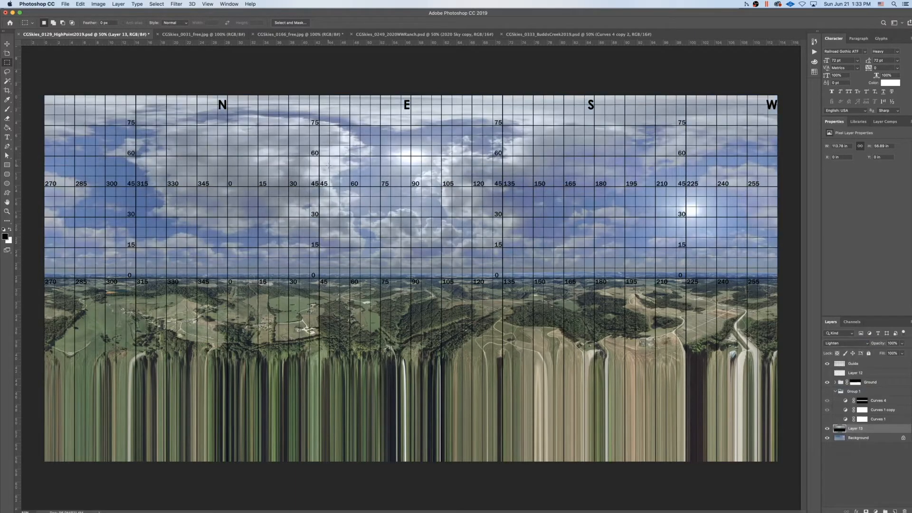
Offset Layer 13 horizontally by 3135 pixels to the right with Wrap Around, lining its sun up with the original sun's heading.
click(176, 3)
mouse_move(274, 151)
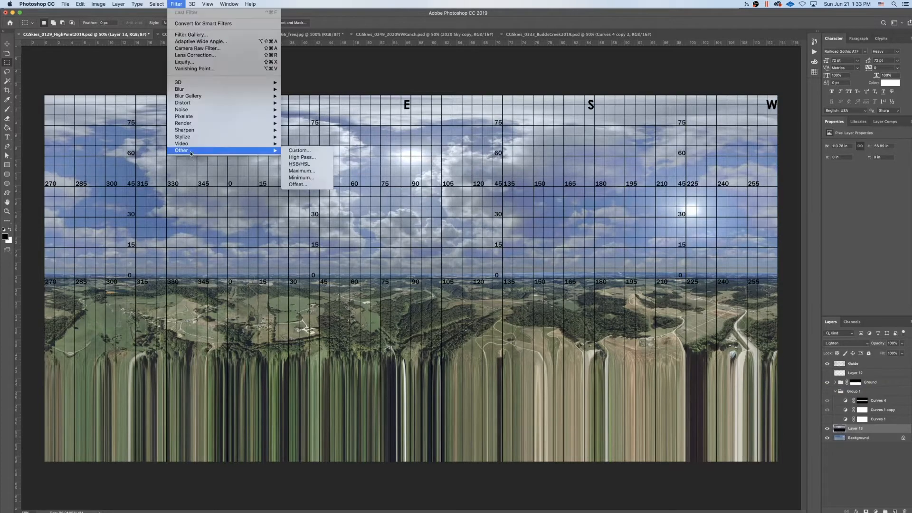
click(297, 184)
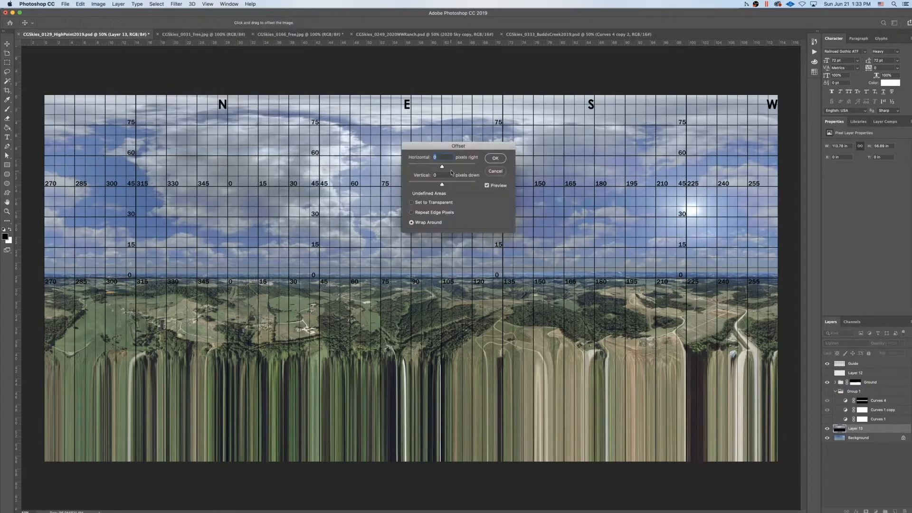
mouse_move(452, 166)
mouse_down()
mouse_move(463, 167)
mouse_move(447, 168)
mouse_up()
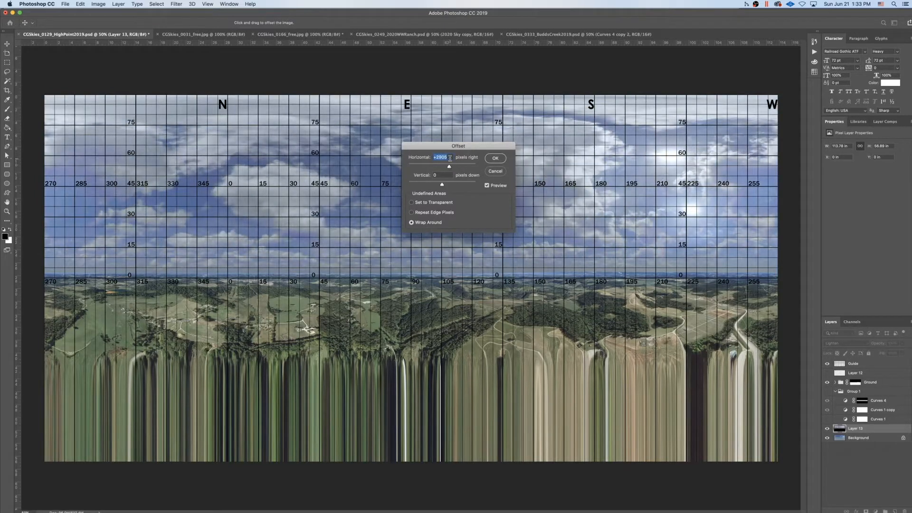
key(shift+Up)
key(shift+Up)
key(shift+Up)
key(shift+Up)
key(shift+Up)
key(shift+Up)
key(shift+Up)
key(shift+Up)
key(shift+Up)
key(shift+Up)
key(shift+Up)
key(shift+Up)
key(shift+Up)
key(shift+Up)
key(shift+Up)
key(shift+Up)
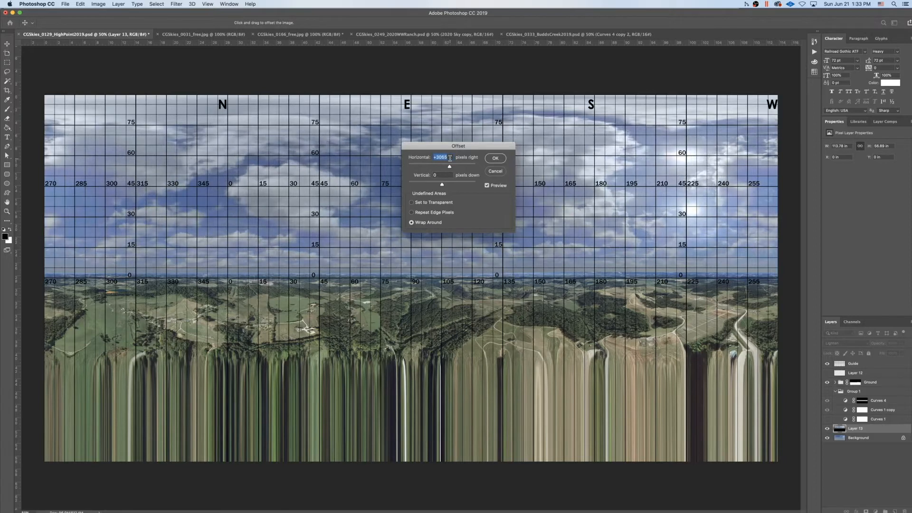
key(shift+Up)
key(shift+Up)
key(shift+Up)
key(shift+Up)
key(shift+Up)
key(shift+Up)
key(shift+Up)
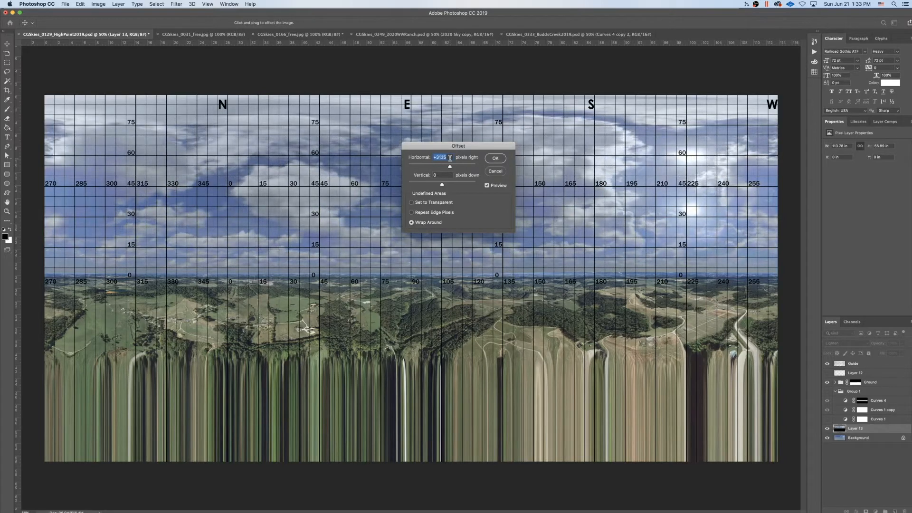
key(shift+Up)
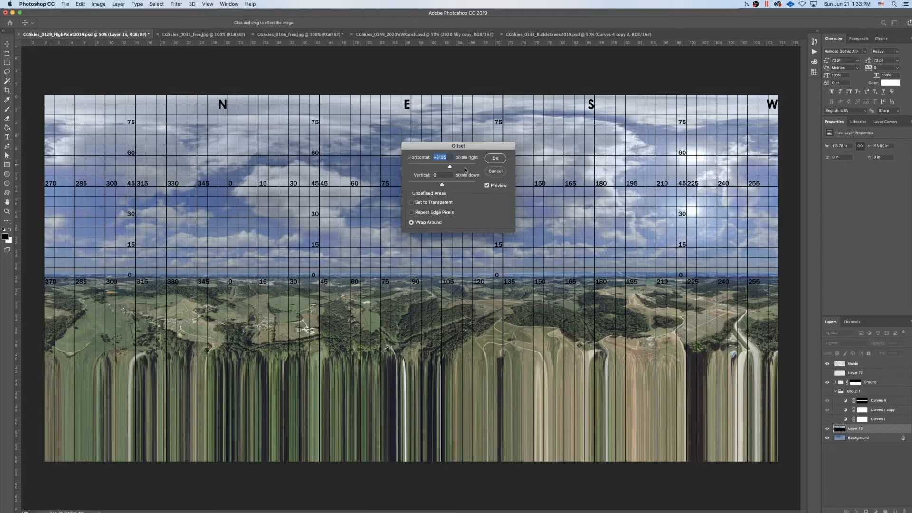
click(495, 159)
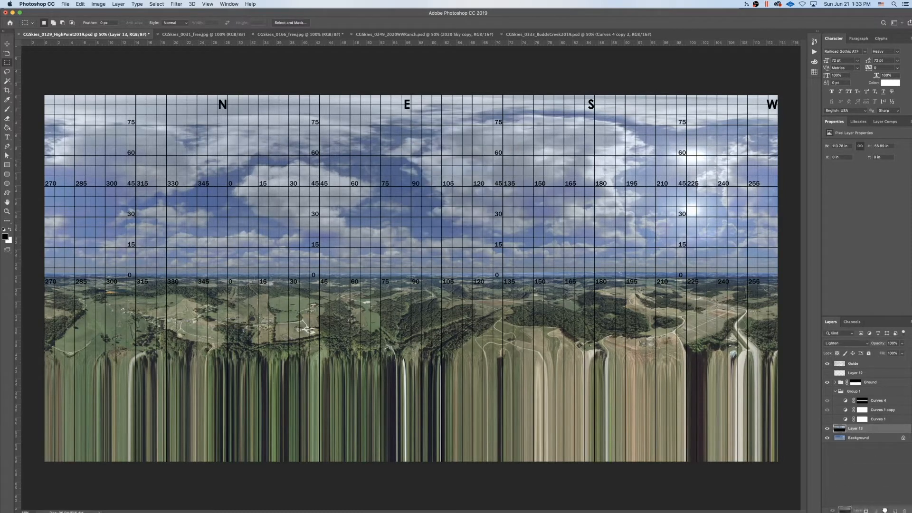
Duplicate Layer 13 and scale the copy's height to 75%, keeping its width at 100%.
key(super+j)
key(super+t)
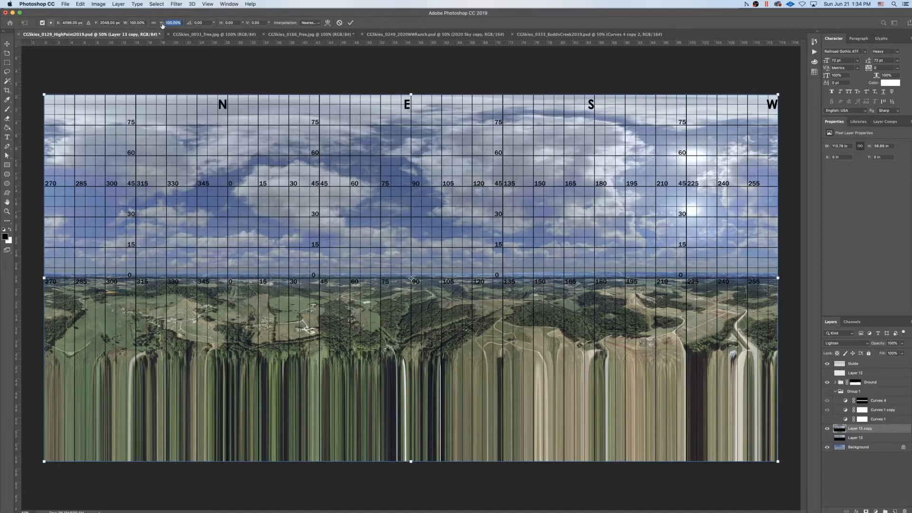
text(79)
key(Return)
text(58)
key(Return)
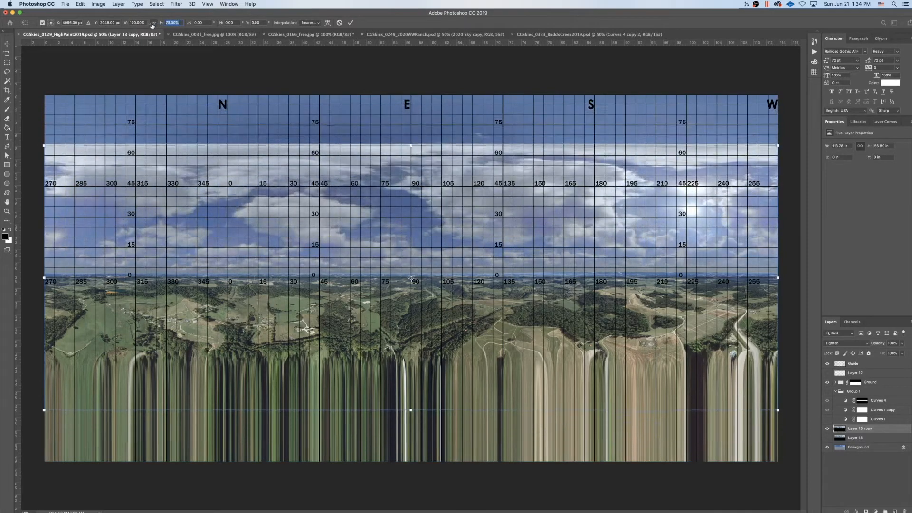
drag(147, 26, 154, 25)
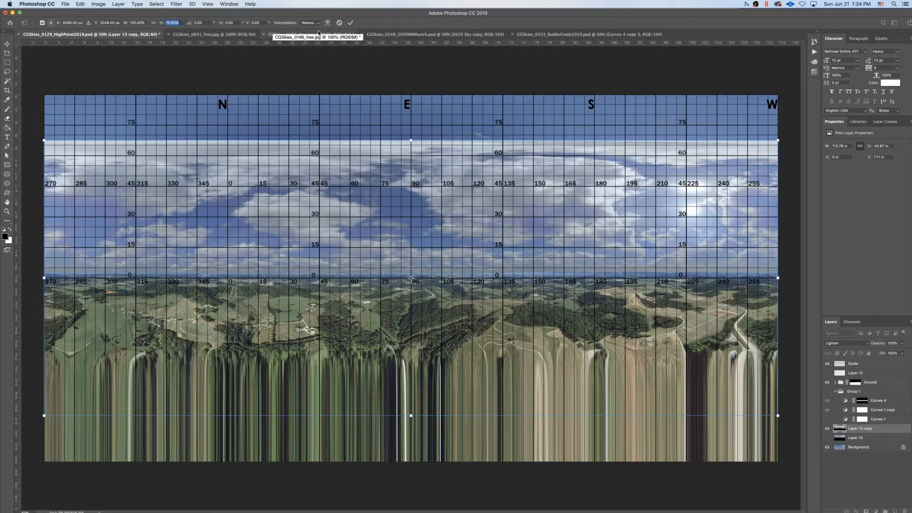
click(350, 23)
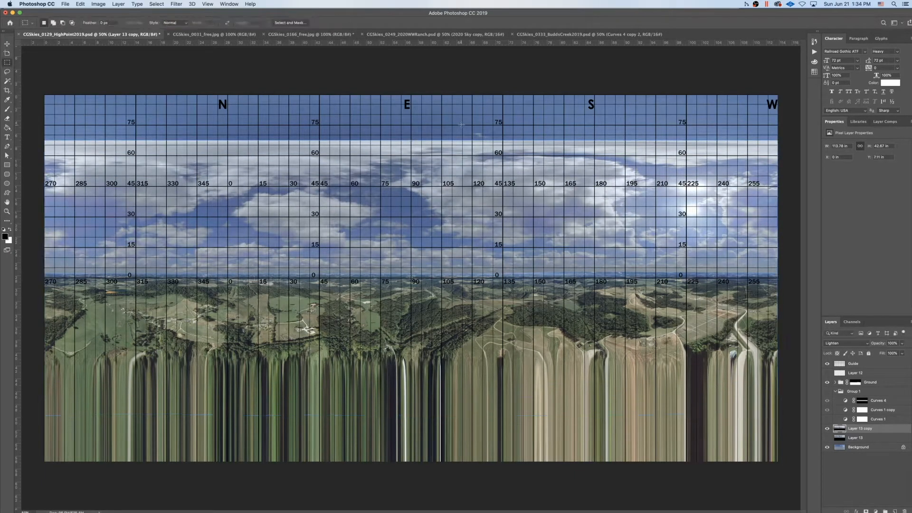
Show Layer 13 and set both it and its scaled copy to the Normal blend mode.
click(843, 437)
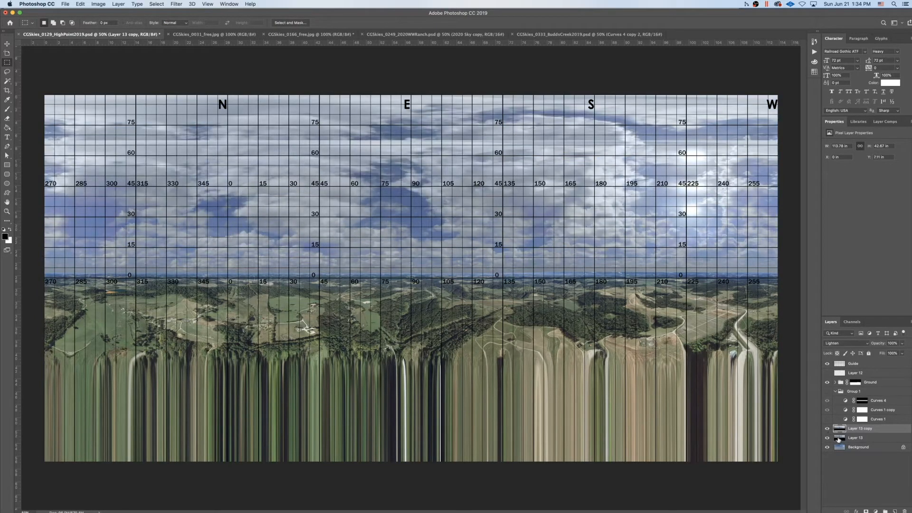
click(842, 343)
click(839, 296)
click(851, 428)
click(844, 343)
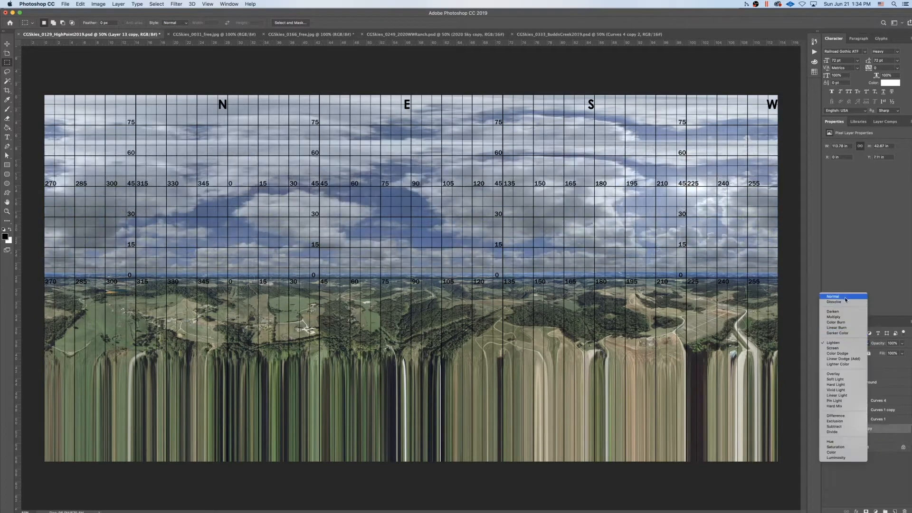
click(844, 296)
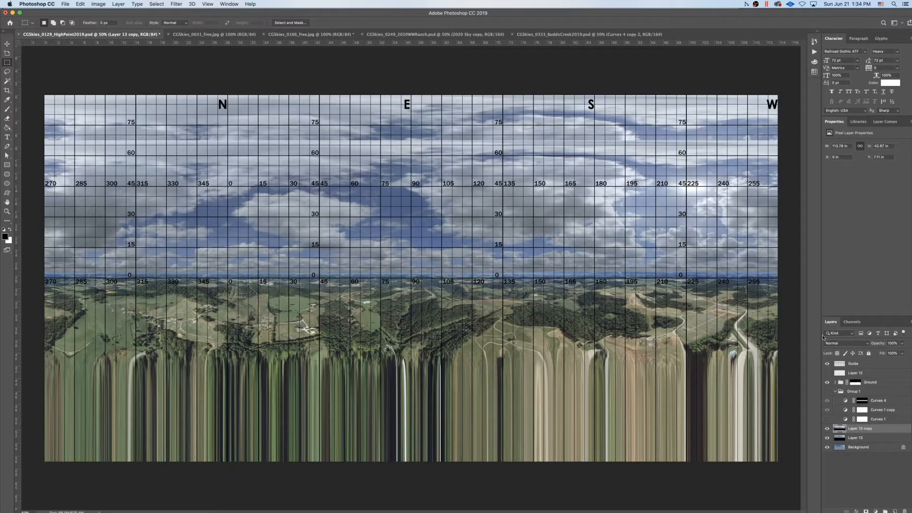
Compare Layer 13 with its vertically scaled copy, and hide the scaled copy.
click(826, 437)
click(826, 428)
click(827, 428)
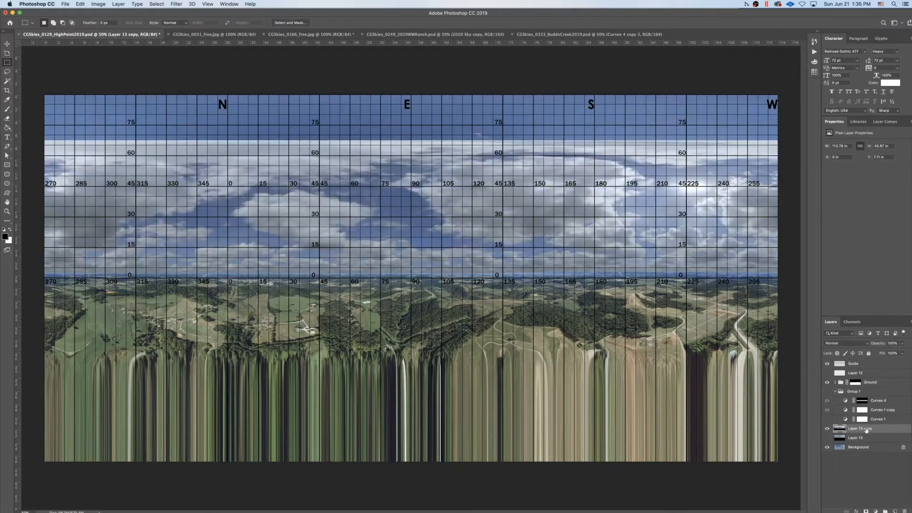
click(827, 438)
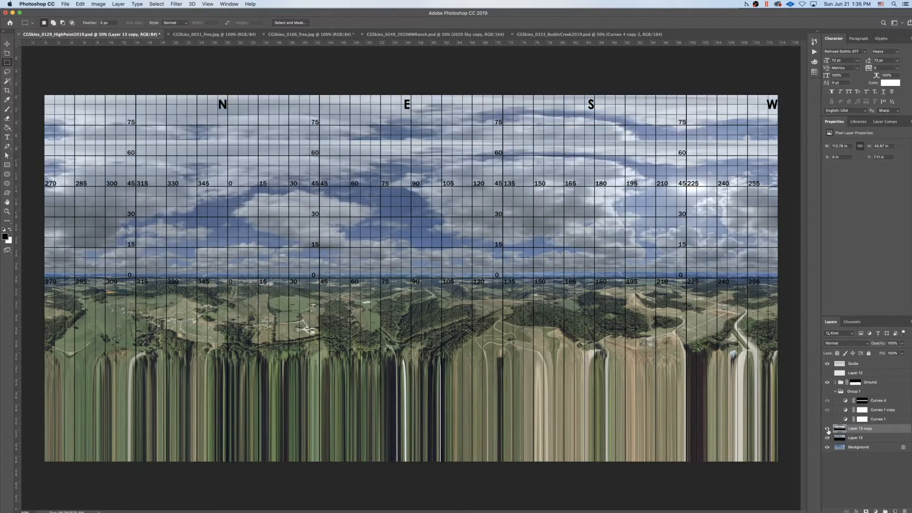
click(827, 428)
Duplicate Layer 13 again, set the new copy to Lighten, and move it down about 8.2 in so its sun covers the original sun.
drag(862, 438, 895, 511)
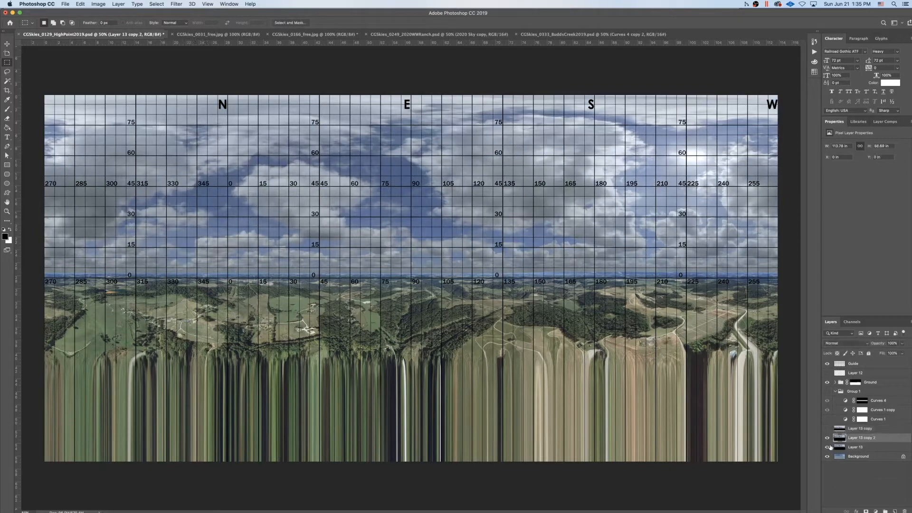
click(845, 343)
click(841, 399)
key(v)
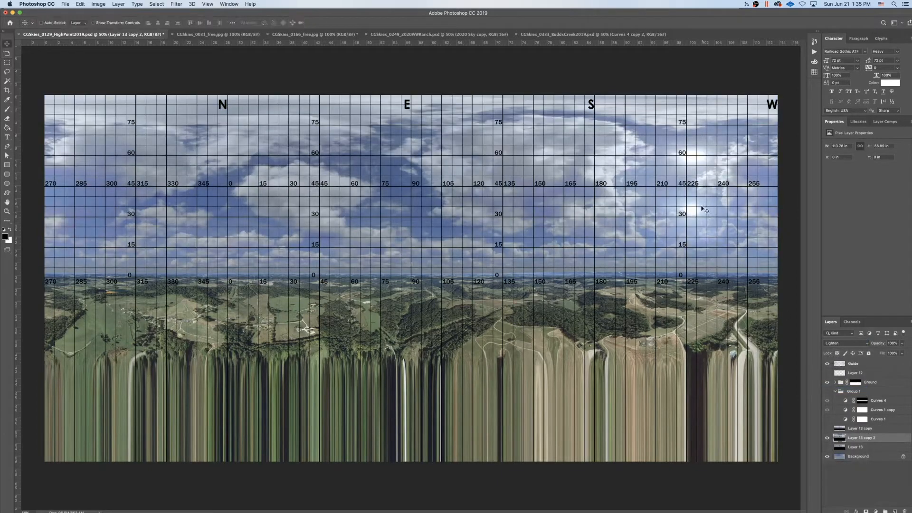
drag(701, 208, 723, 251)
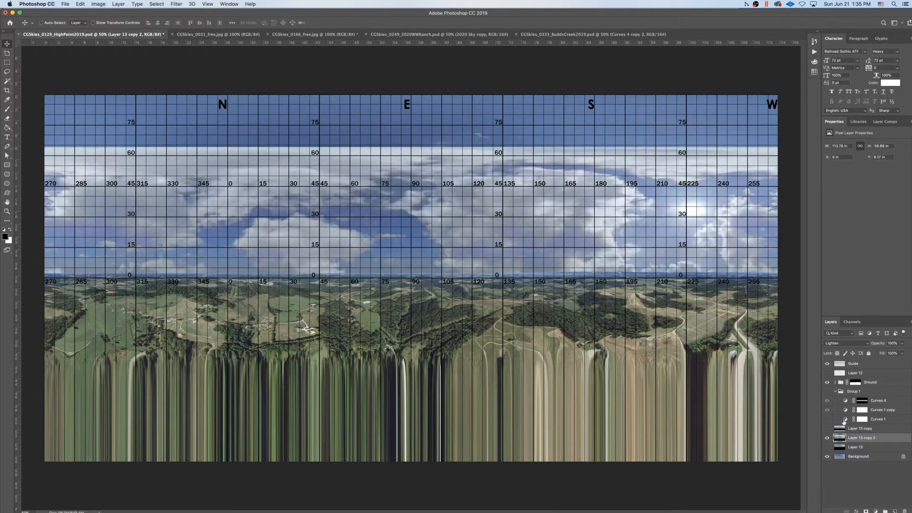
Show Layer 13, hide the Guide layer, and set Layer 13 copy 2's blend mode to Normal.
click(853, 345)
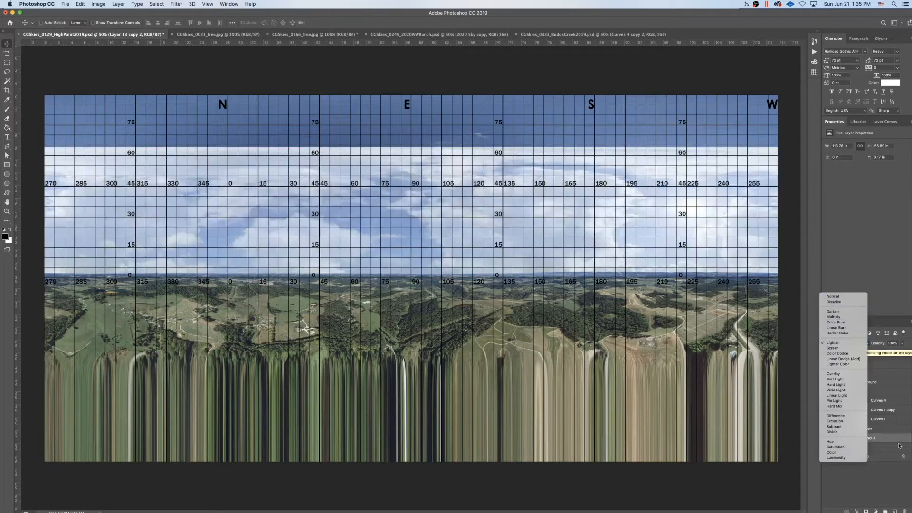
click(875, 439)
click(827, 448)
click(826, 363)
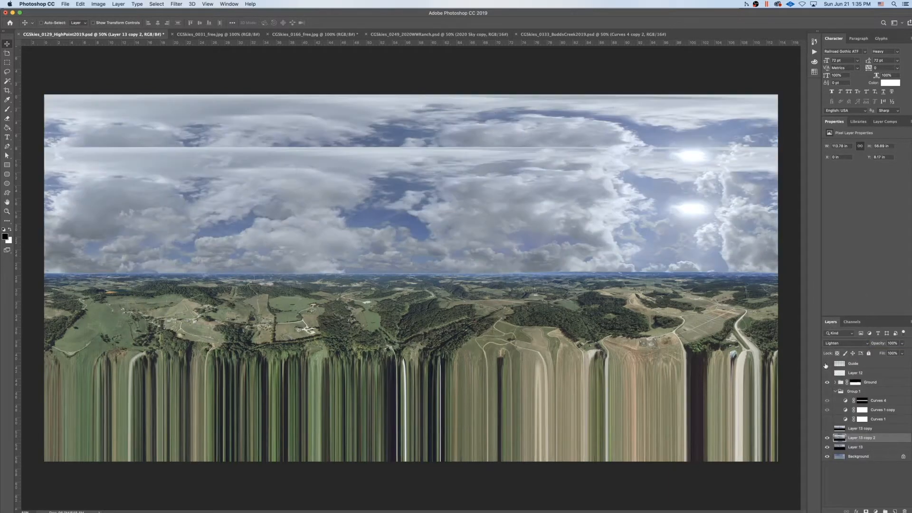
click(853, 343)
click(833, 297)
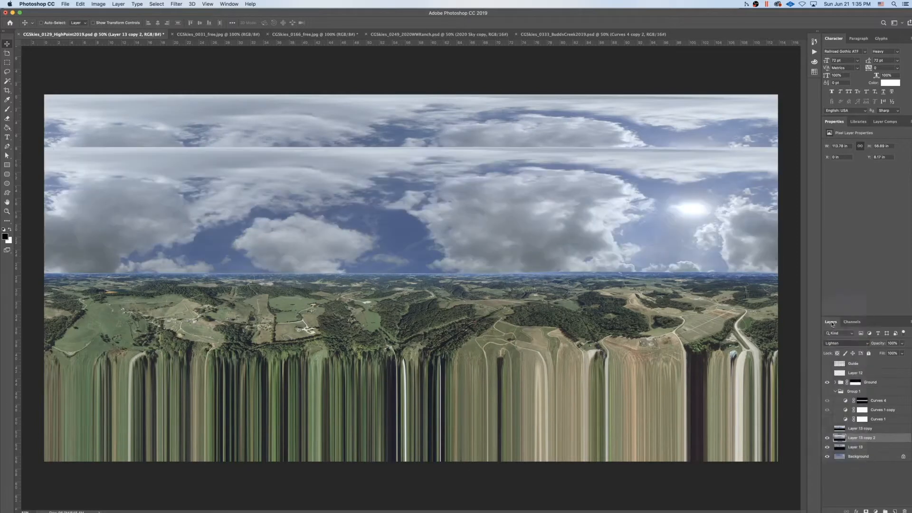
Add a Hide All mask to Layer 13 copy 2 and paint white with an enlarged brush to reveal only its lowered sun.
click(119, 3)
mouse_move(190, 117)
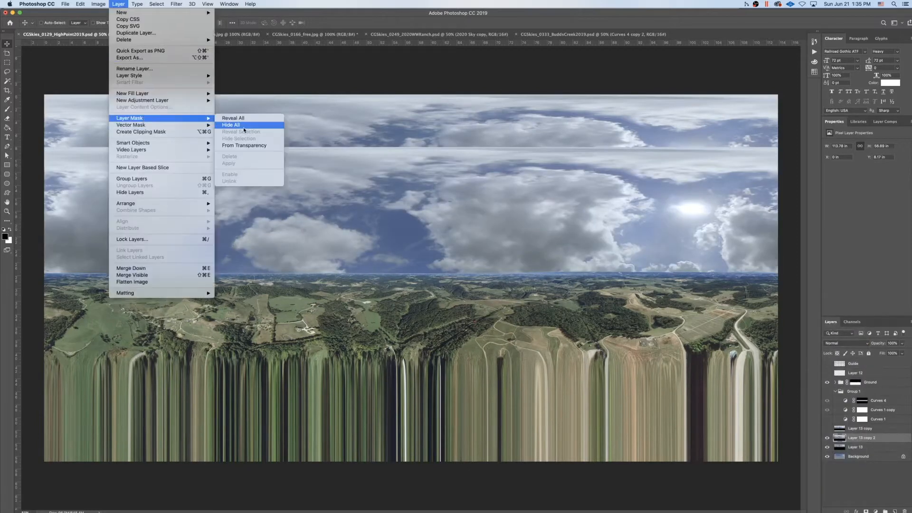
click(243, 128)
key(b)
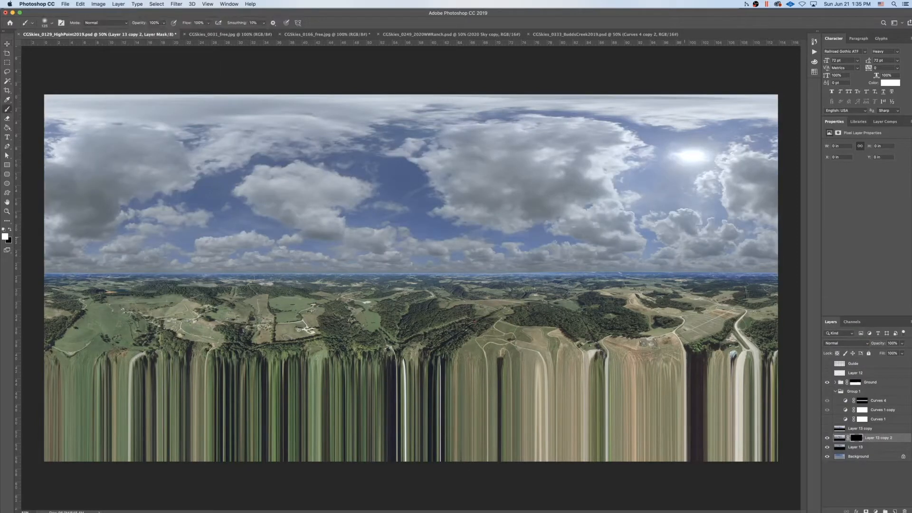
right_click(736, 244)
drag(738, 231, 764, 233)
key(Return)
mouse_move(691, 212)
mouse_down()
mouse_move(706, 207)
mouse_move(679, 194)
mouse_move(666, 206)
mouse_move(707, 217)
mouse_up()
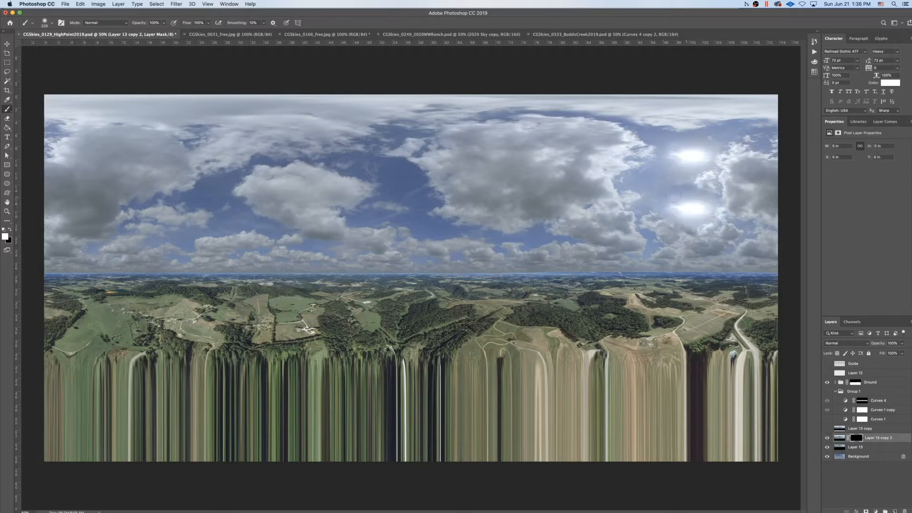
Set Layer 13 copy 2's blend mode to Lighten and compare the sky with the layer hidden and shown.
click(842, 344)
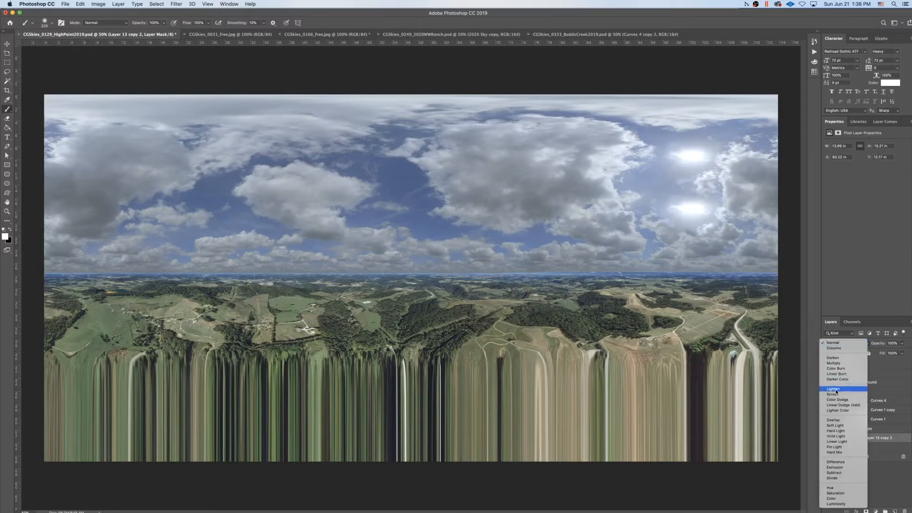
click(824, 381)
click(827, 438)
click(826, 437)
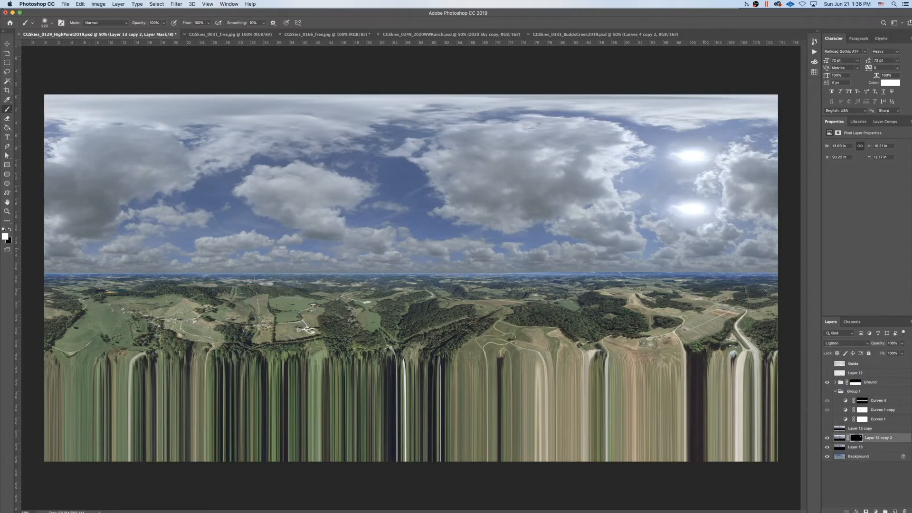
Paint black on Layer 13 copy 2's mask at 10% flow to soften the edges around the lowered sun.
key(x)
click(208, 23)
drag(210, 33, 181, 34)
click(217, 14)
mouse_move(732, 192)
mouse_down()
mouse_move(731, 216)
mouse_move(713, 239)
mouse_up()
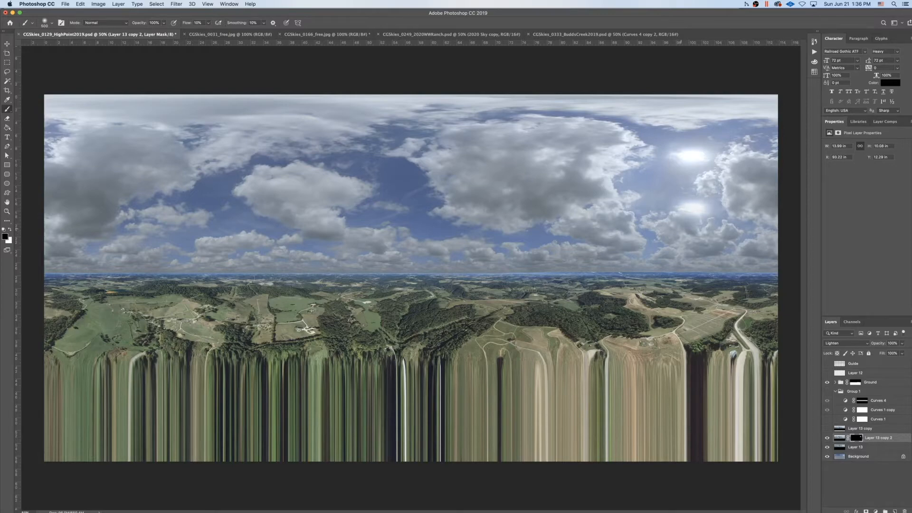
Paint the lowered sun's core back into the mask with a small white brush at 100% flow.
key(x)
key(super+plus)
scroll(679, 244, left, 2)
scroll(679, 244, right, 10)
key(super+plus)
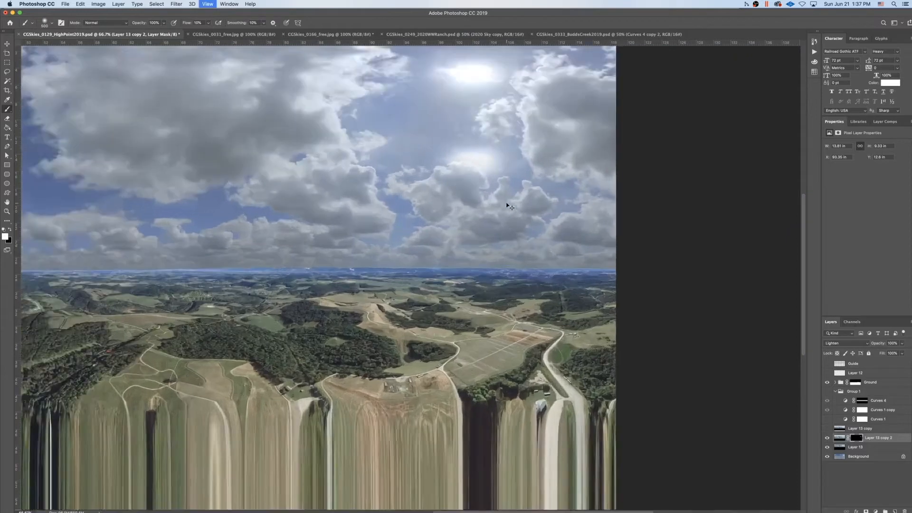
scroll(506, 203, up, 1)
key(bracketleft)
key(bracketleft)
key(bracketleft)
key(bracketleft)
key(bracketleft)
key(shift+0)
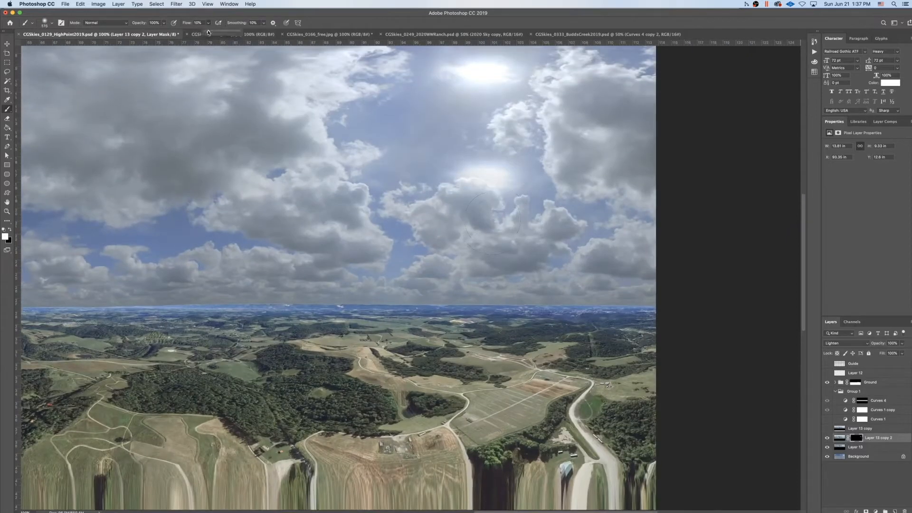
key(bracketleft)
key(bracketleft)
key(bracketleft)
key(bracketleft)
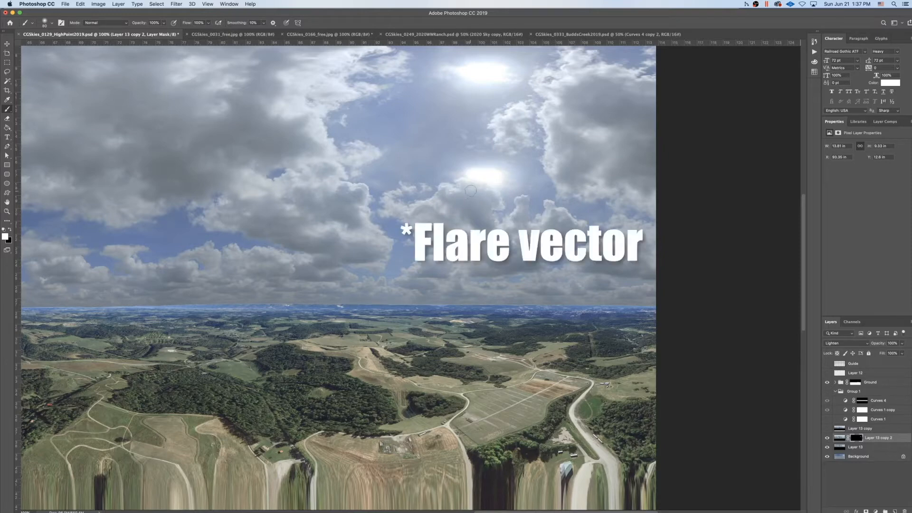
Enlarge the white brush, reduce its flow to 10%, and paint a soft glow around the lowered sun on the mask.
key(bracketright)
key(bracketright)
key(bracketright)
key(bracketright)
key(bracketright)
key(bracketright)
key(bracketright)
key(bracketright)
key(bracketright)
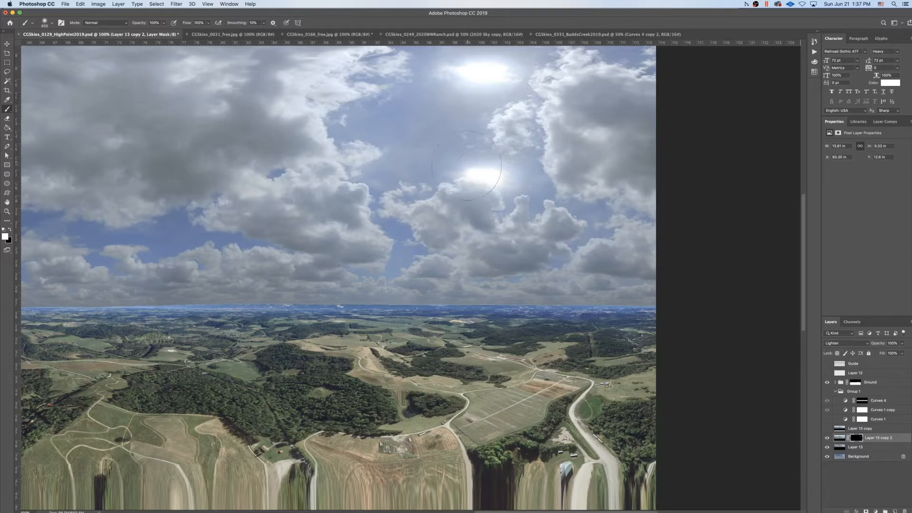
drag(208, 23, 180, 35)
click(509, 183)
drag(448, 162, 487, 174)
key(super+minus)
key(super+minus)
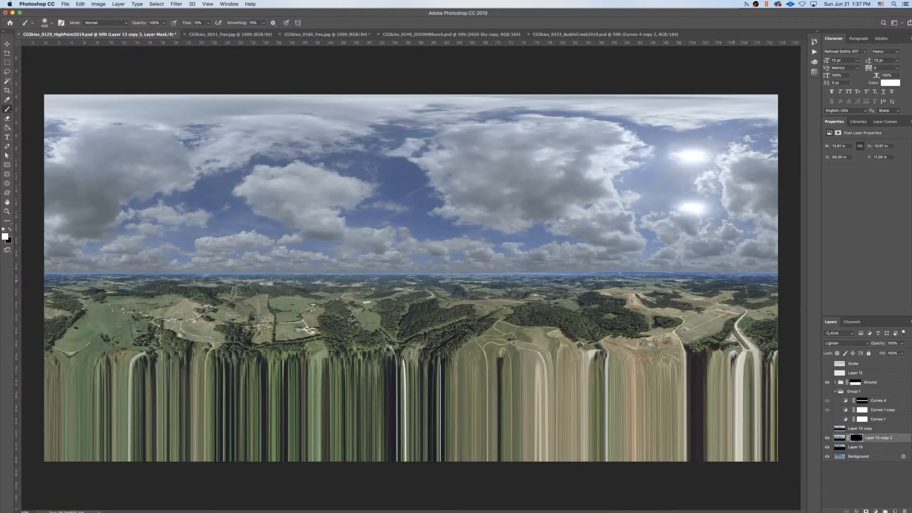
Compare the masked sun version of the sky with the vertically scaled Layer 13 copy.
click(826, 447)
click(826, 447)
click(828, 445)
click(827, 429)
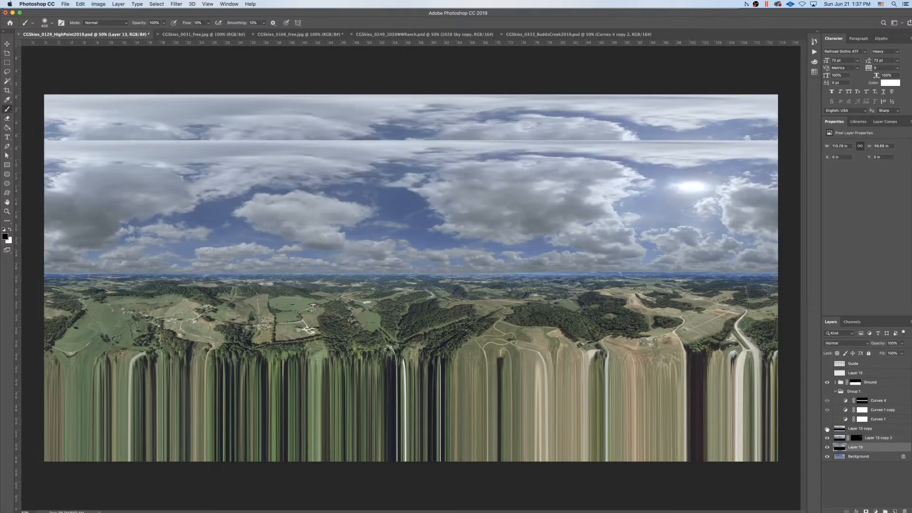
click(827, 429)
click(827, 428)
click(827, 429)
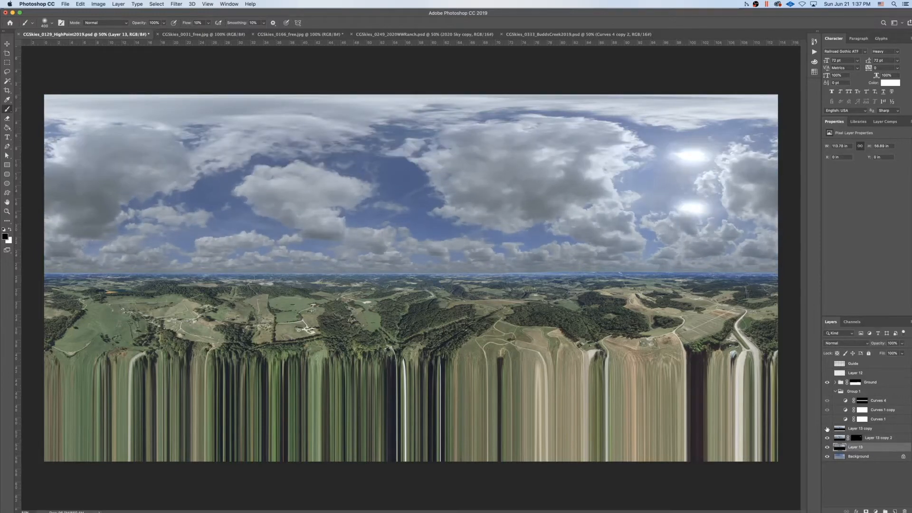
Show Layer 13 copy, move it directly beneath Layer 13 copy 2, and check what each of the two layers contributes.
click(827, 429)
drag(840, 429, 844, 443)
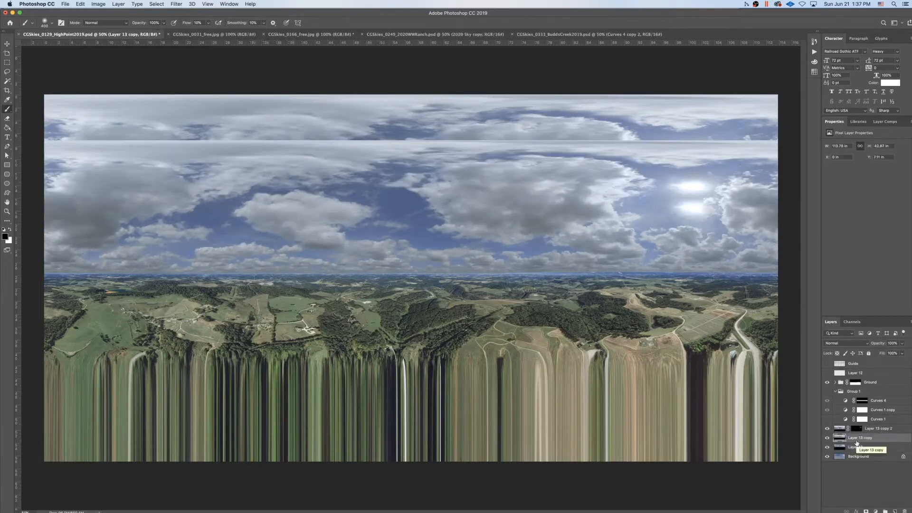
click(827, 429)
click(827, 429)
click(826, 438)
click(826, 438)
click(827, 429)
click(827, 428)
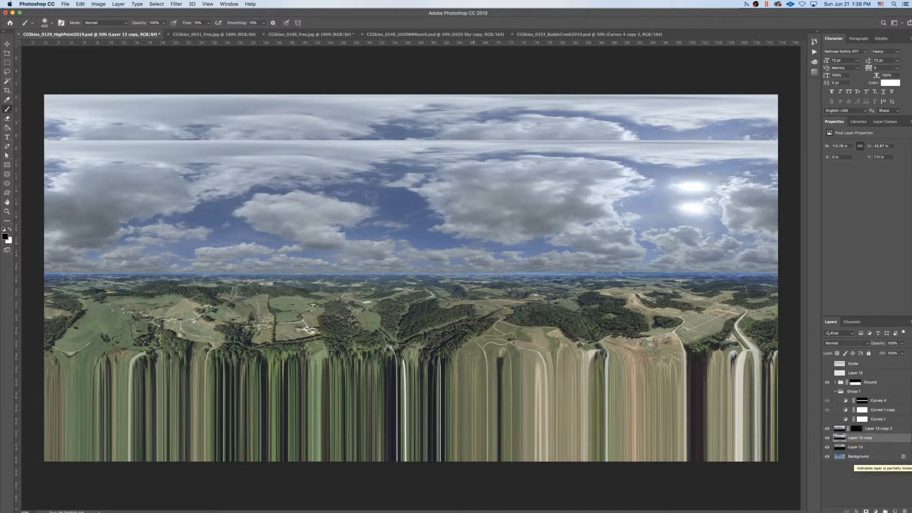
Copy the upper sky from Layer 13 copy to a new layer and stretch it vertically up to the canvas's top edge.
key(m)
mouse_move(42, 93)
mouse_down()
mouse_move(553, 176)
mouse_move(781, 224)
mouse_up()
click(119, 4)
mouse_move(133, 13)
click(257, 82)
key(ctrl+t)
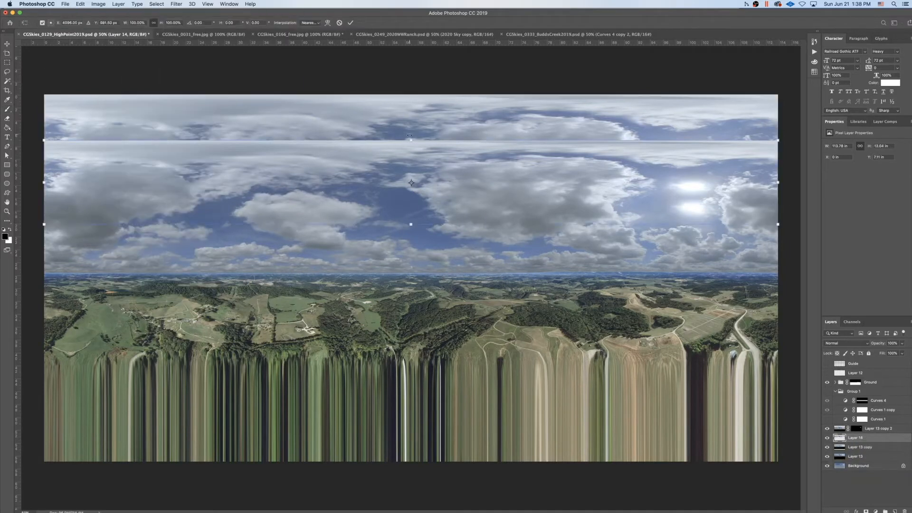
drag(411, 138, 416, 94)
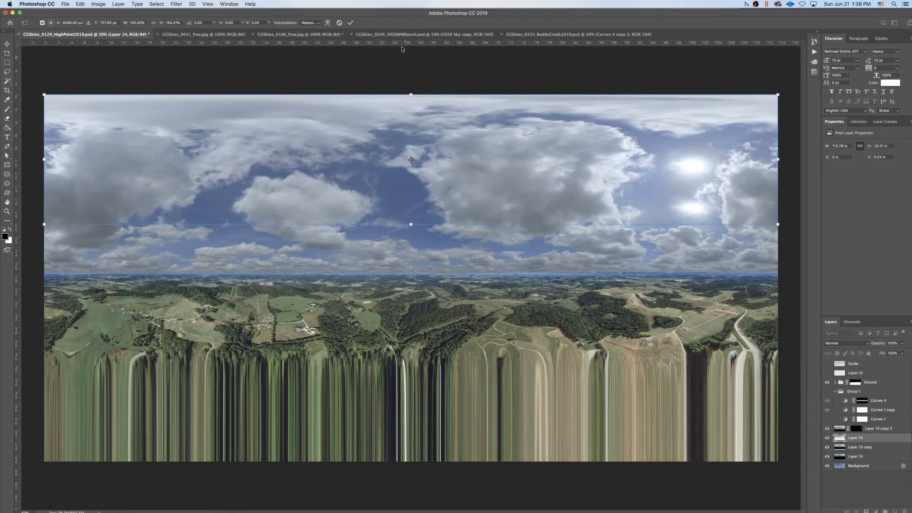
click(350, 23)
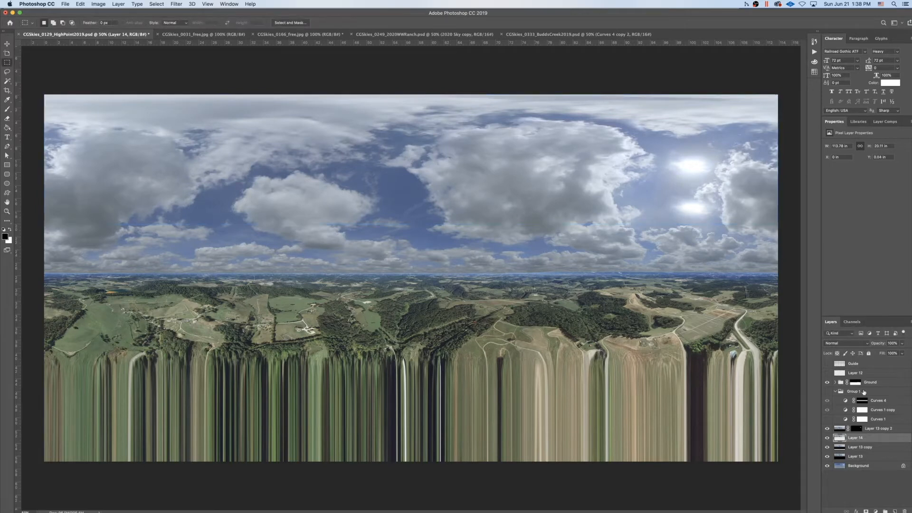
click(827, 437)
click(826, 437)
click(827, 428)
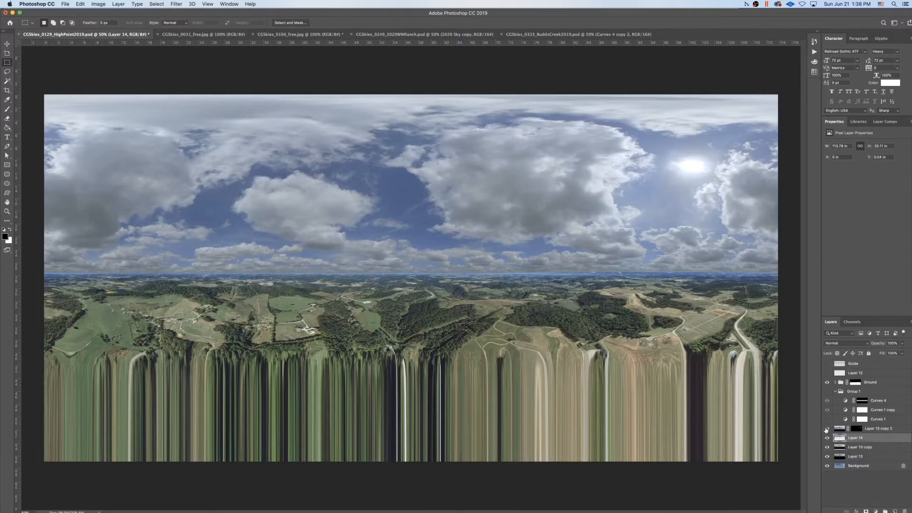
click(826, 428)
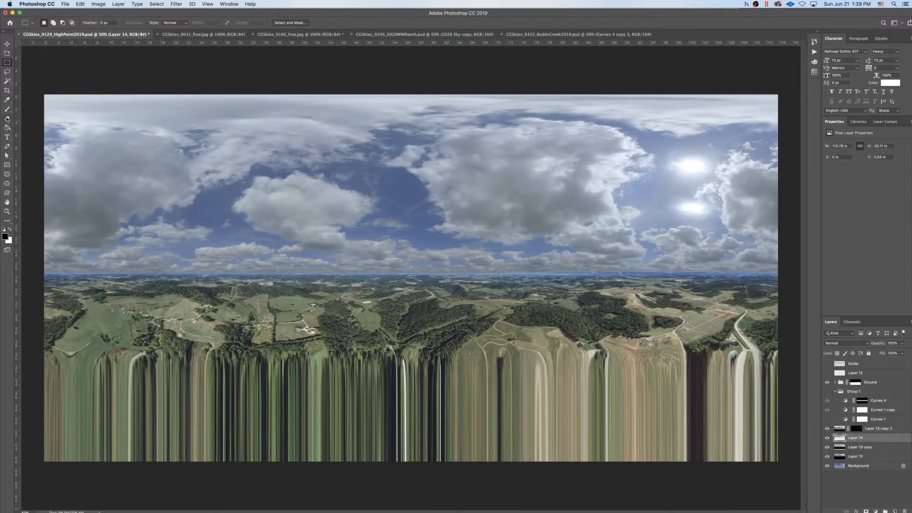
key(s)
click(8, 221)
click(33, 221)
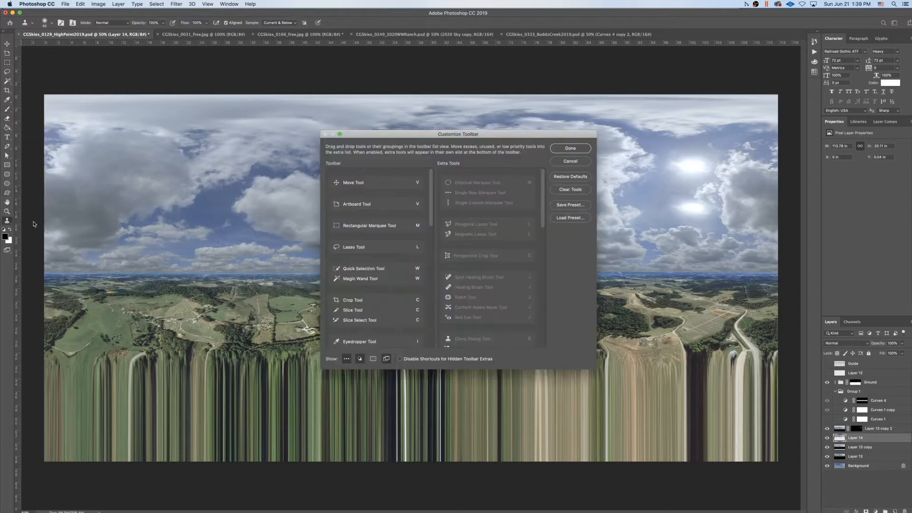
scroll(380, 247, down, 5)
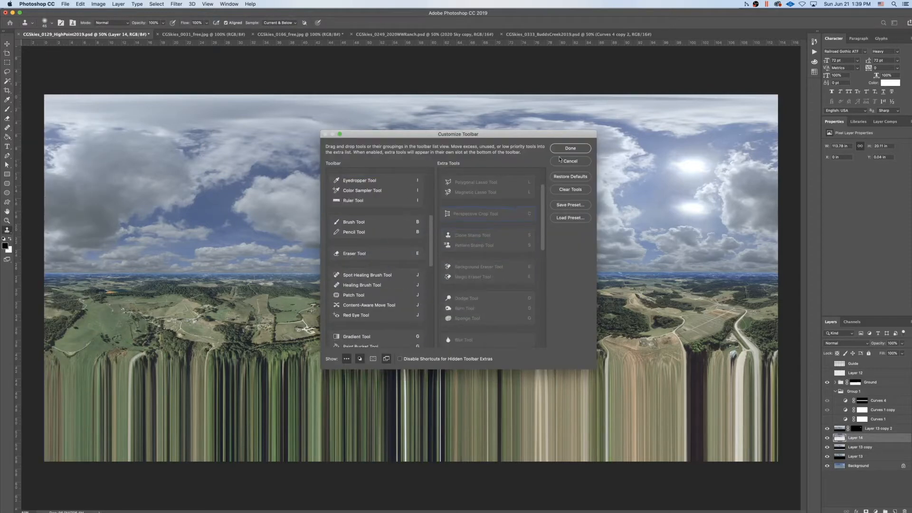
key(Escape)
Remove the original upper sun from Layer 14 by patching it with the Patch tool, and clear the selection.
click(8, 129)
click(36, 141)
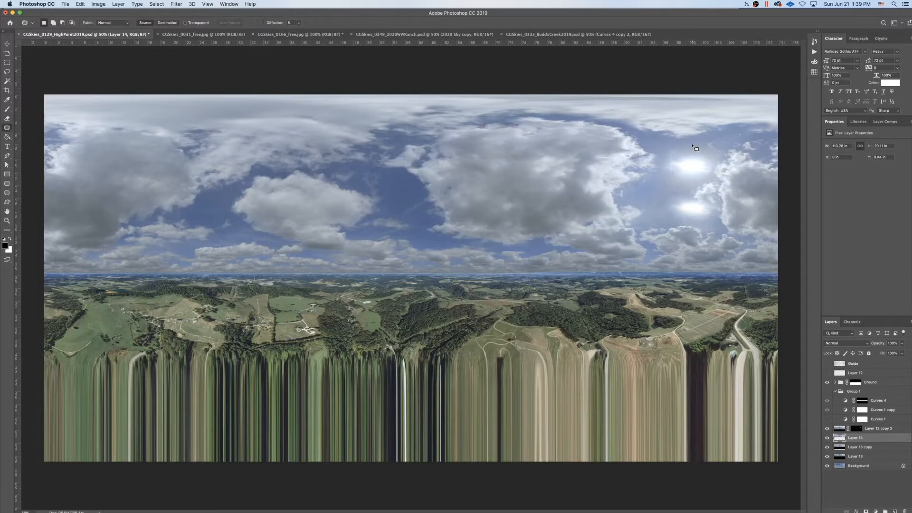
mouse_move(692, 145)
mouse_down()
mouse_move(674, 146)
mouse_move(658, 164)
mouse_move(682, 184)
mouse_move(714, 176)
mouse_move(712, 153)
mouse_move(667, 198)
mouse_move(673, 210)
mouse_up()
key(ctrl+d)
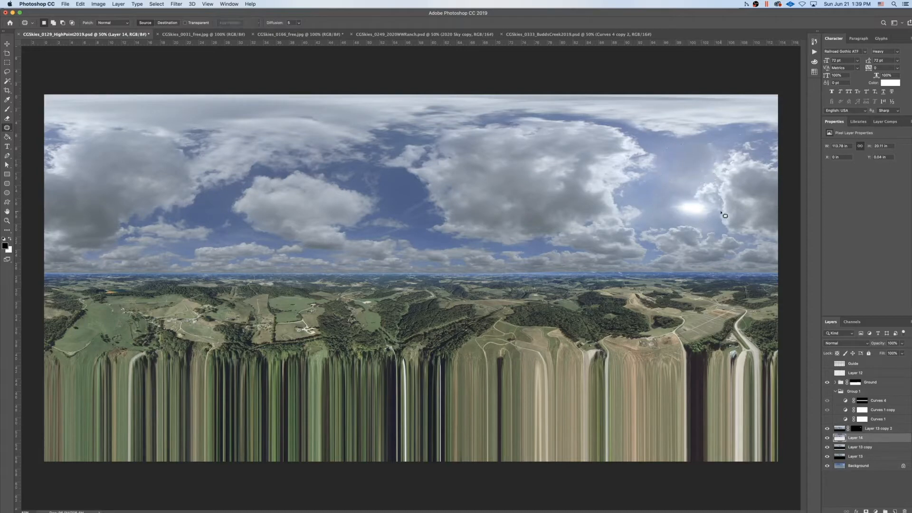
Clean up the patched sky above the lowered sun on Layer 14 with the Spot Healing Brush.
scroll(724, 216, up, 1)
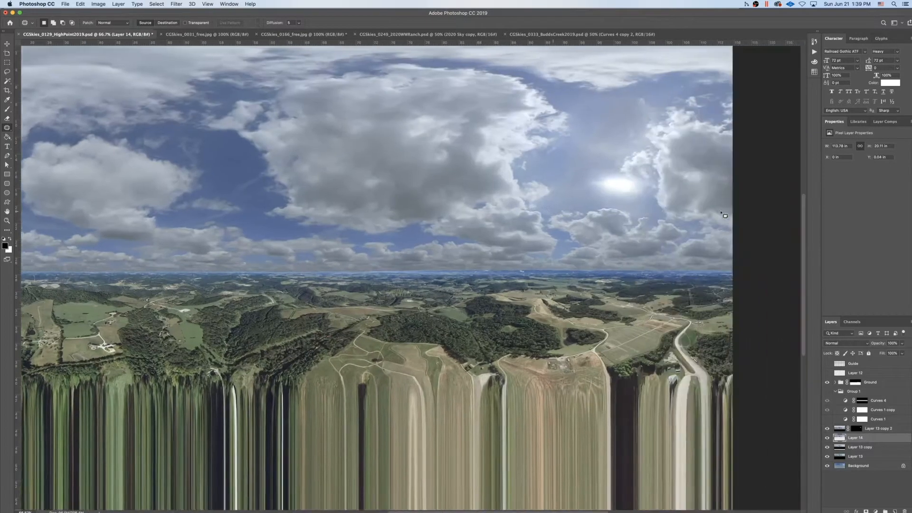
scroll(724, 215, up, 3)
scroll(664, 209, down, 3)
key(ctrl+plus)
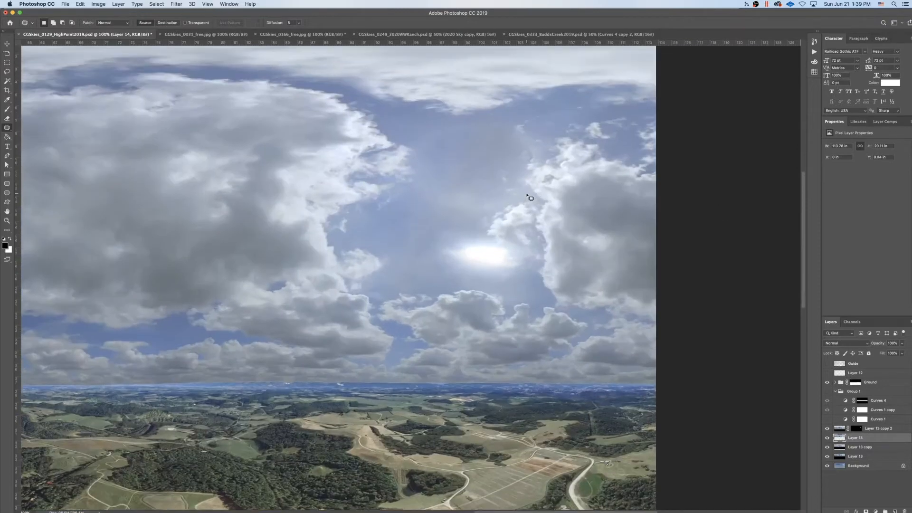
scroll(529, 197, left, 5)
scroll(529, 197, up, 2)
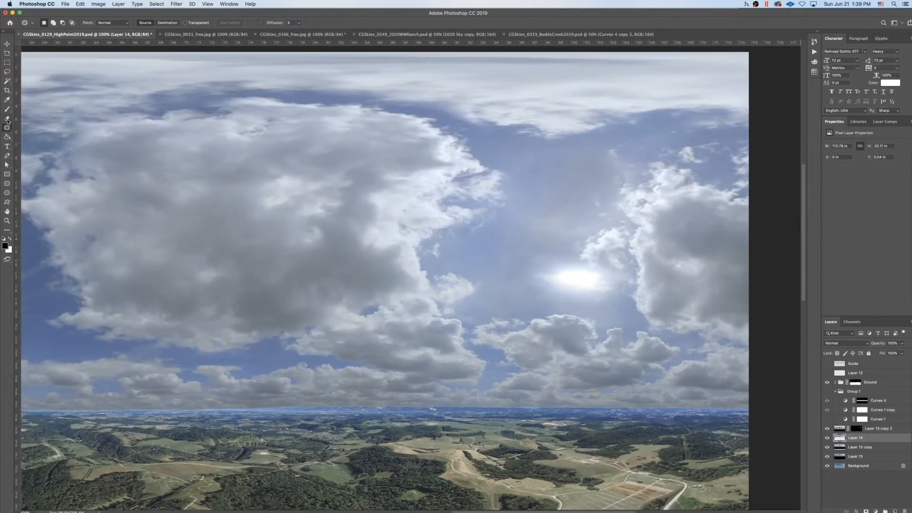
right_click(8, 126)
click(33, 128)
mouse_move(528, 220)
mouse_down()
mouse_move(587, 226)
mouse_move(546, 211)
mouse_move(523, 224)
mouse_up()
drag(578, 234, 518, 236)
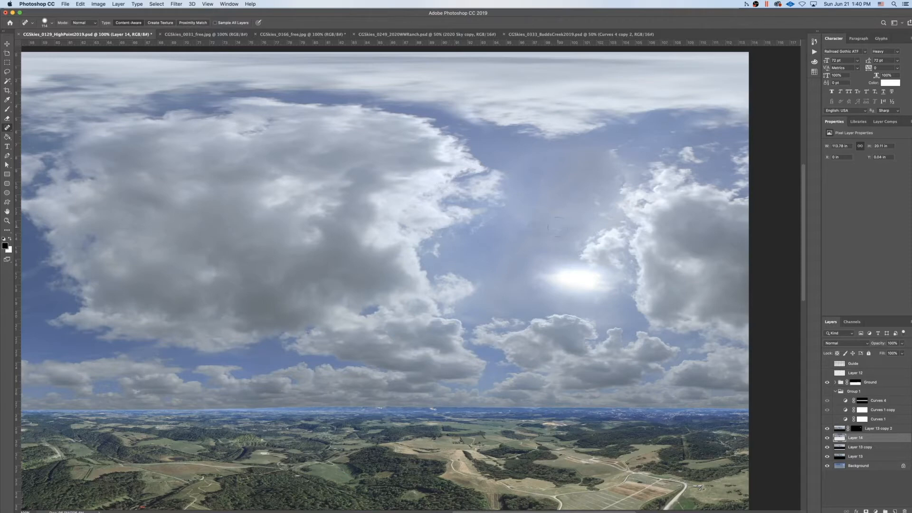
mouse_move(610, 186)
mouse_down()
mouse_move(618, 153)
mouse_move(631, 159)
mouse_move(577, 152)
mouse_move(593, 169)
mouse_move(631, 168)
mouse_move(565, 157)
mouse_move(563, 169)
mouse_up()
scroll(477, 282, left, 4)
scroll(476, 282, right, 5)
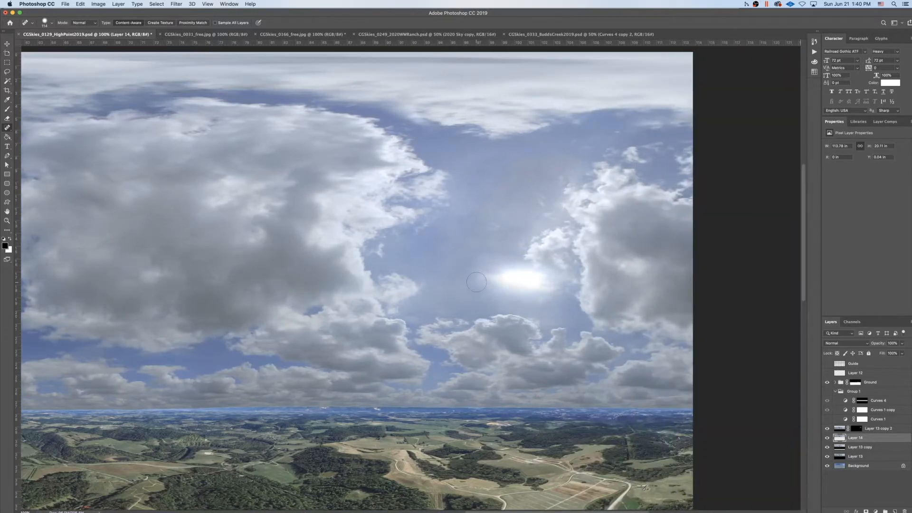
key(super+minus)
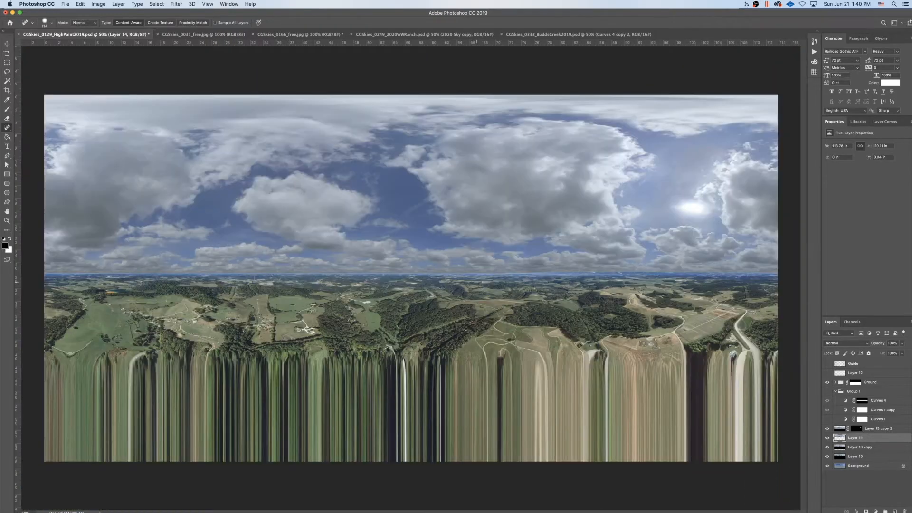
Sample the light blue sky above the sun, add a solid color fill layer in it above Layer 14, and invert its mask to black.
click(5, 245)
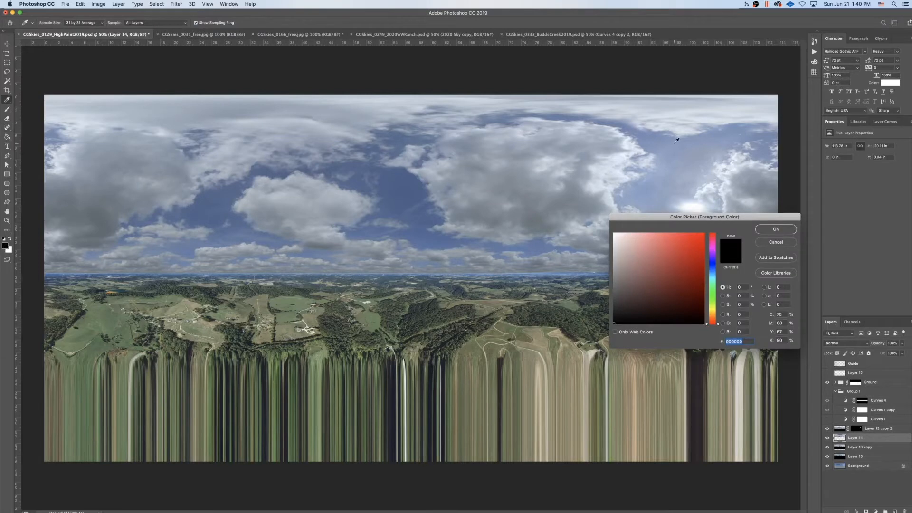
click(688, 142)
click(770, 231)
click(875, 511)
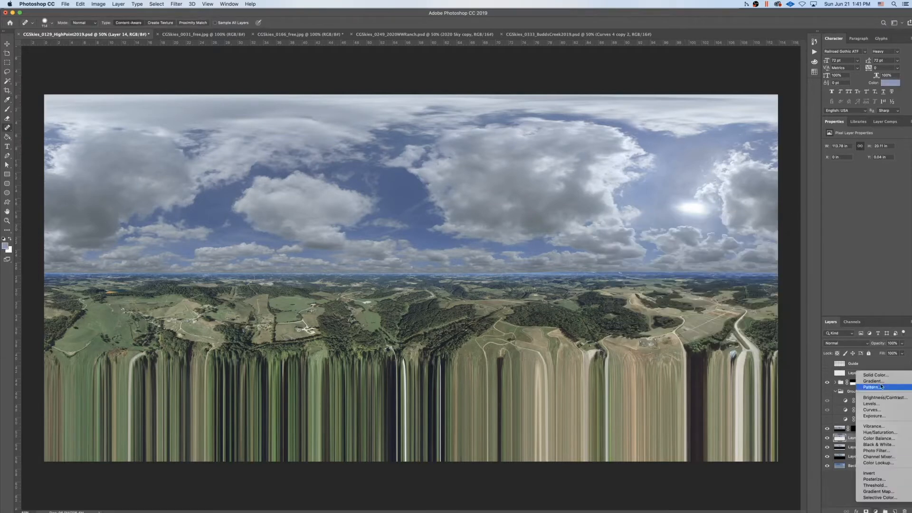
click(878, 375)
click(784, 231)
click(855, 438)
key(super+i)
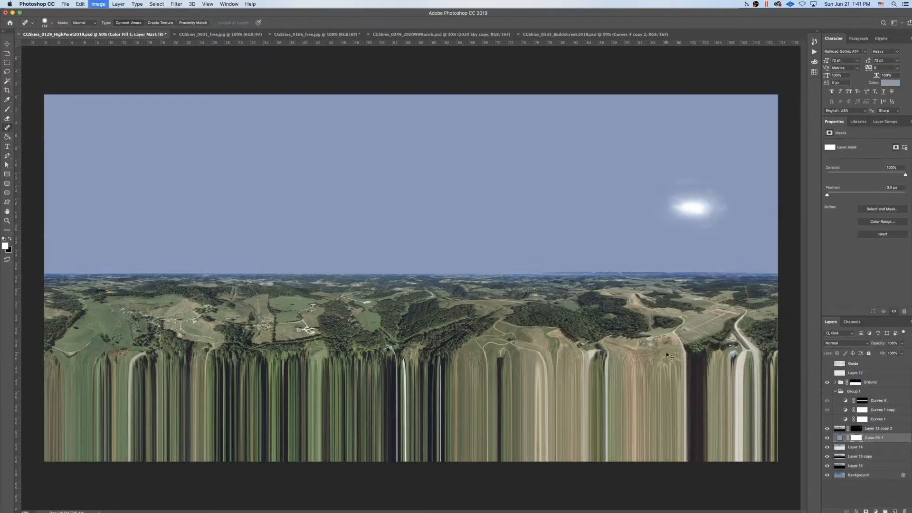
Set the Color Fill 1 layer's blend mode to Darken and prepare a larger black brush for its mask.
key(b)
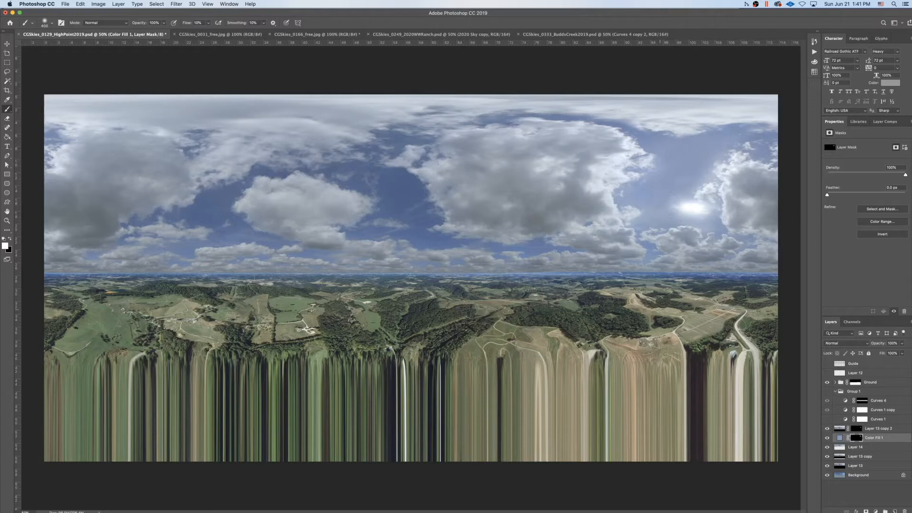
click(839, 342)
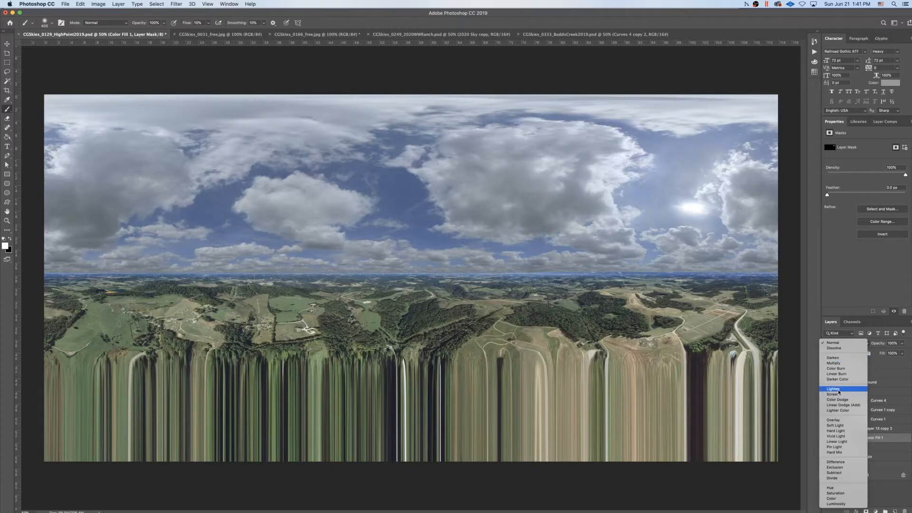
click(833, 357)
click(826, 437)
click(826, 437)
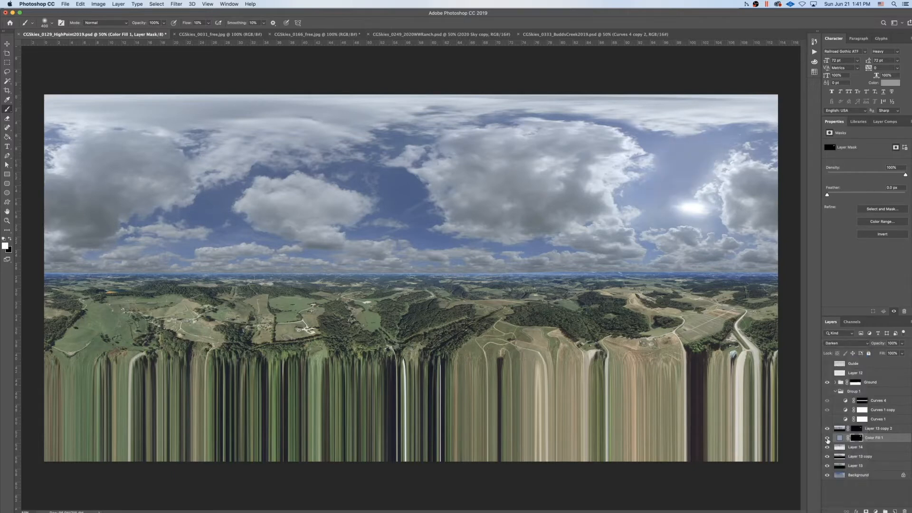
key(x)
key(bracketright)
Turn on Group 1 and slightly lower the Curves 1 copy curve to darken the sky, checking its effect.
click(826, 392)
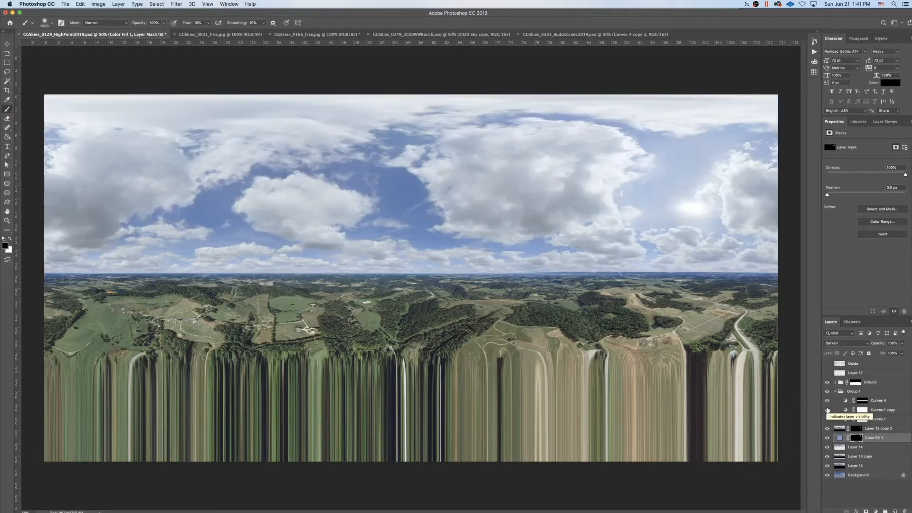
click(827, 400)
click(827, 410)
click(845, 410)
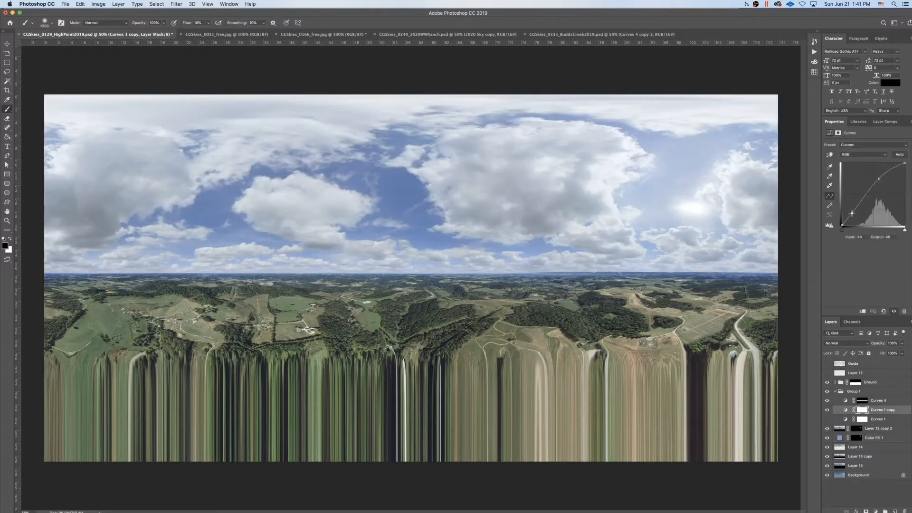
drag(852, 214, 853, 214)
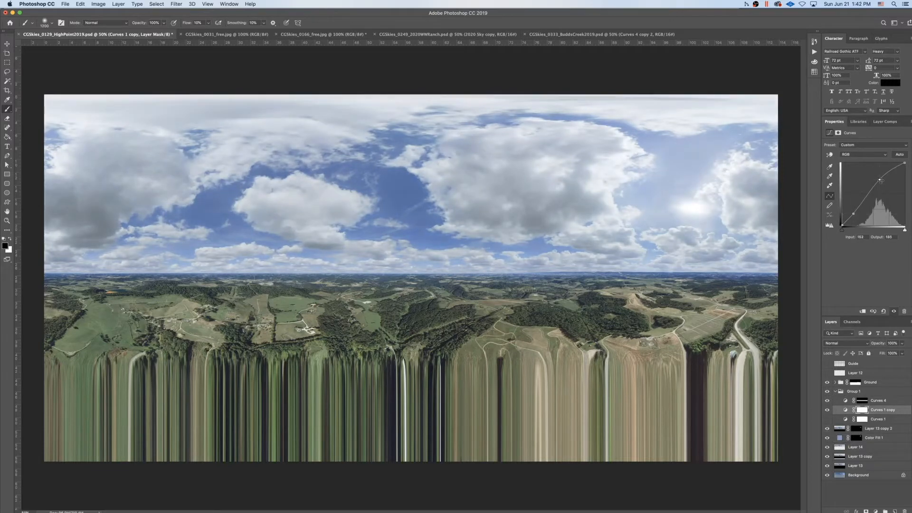
click(827, 409)
click(827, 409)
Compare the sky with the stretched Layer 14 and the layer beneath it hidden and shown.
click(827, 456)
click(827, 457)
click(827, 457)
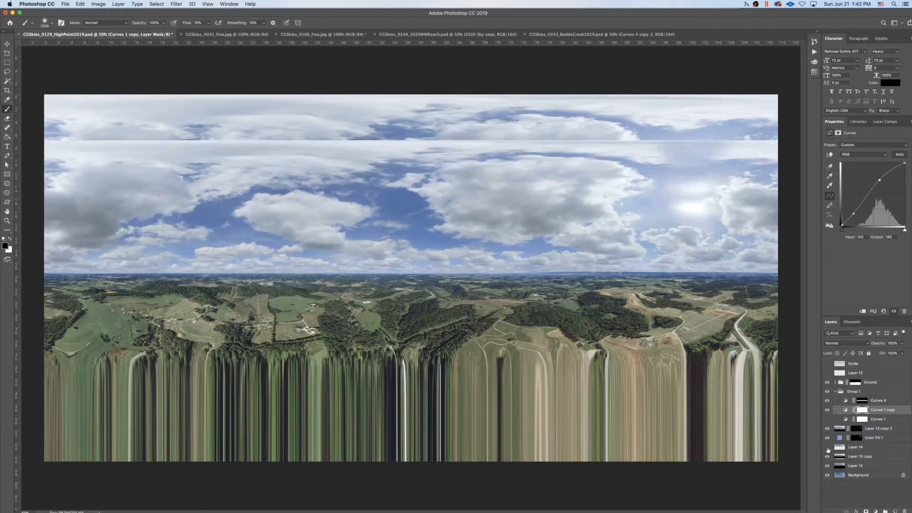
click(826, 457)
click(842, 449)
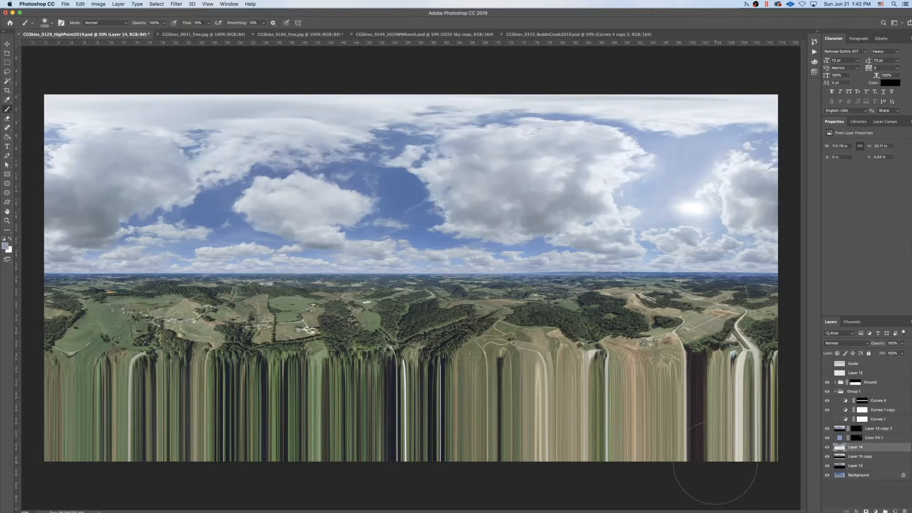
Set the brush flow to 100% and make the Color Fill 1 mask the active target.
click(857, 429)
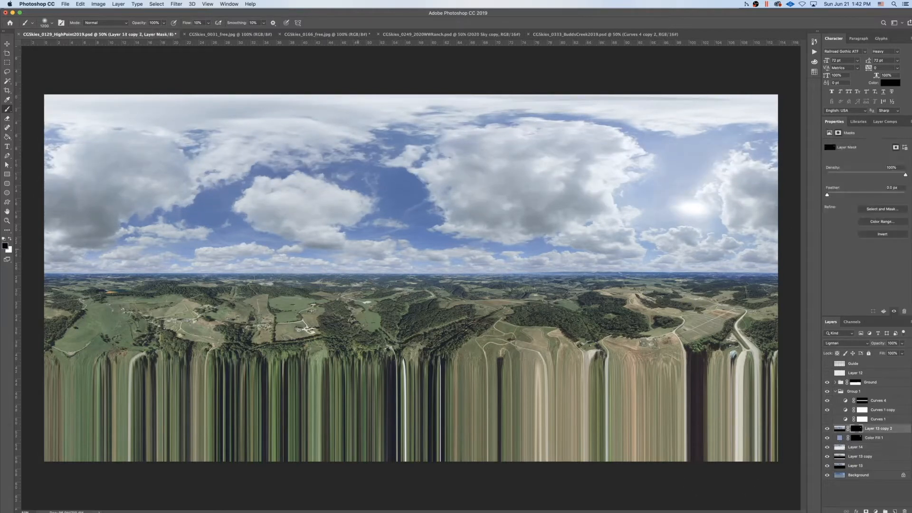
key(shift+0)
click(856, 437)
Save the document under the new name CGSkies_0166_HighPoint2020.psd in Photoshop format with Maximize Compatibility on.
click(65, 4)
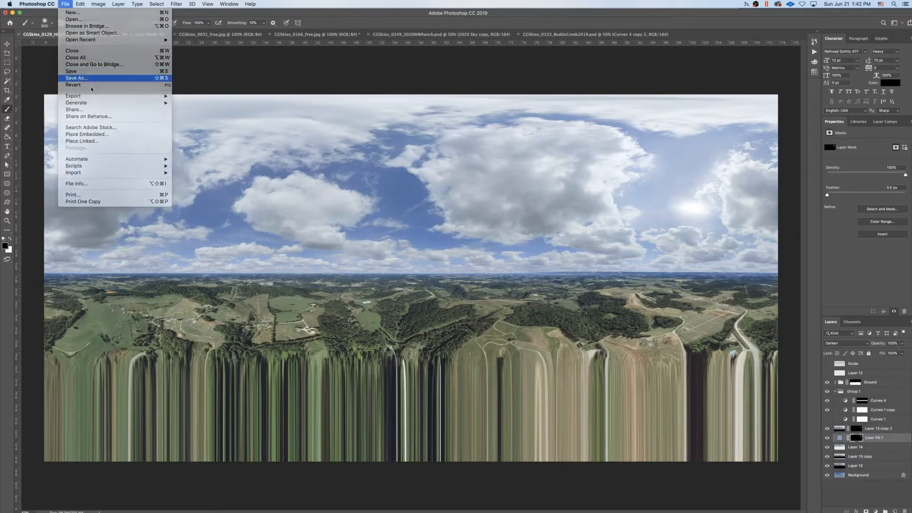
click(88, 78)
click(456, 88)
key(BackSpace)
key(BackSpace)
text(66_HighPoint2020.psd)
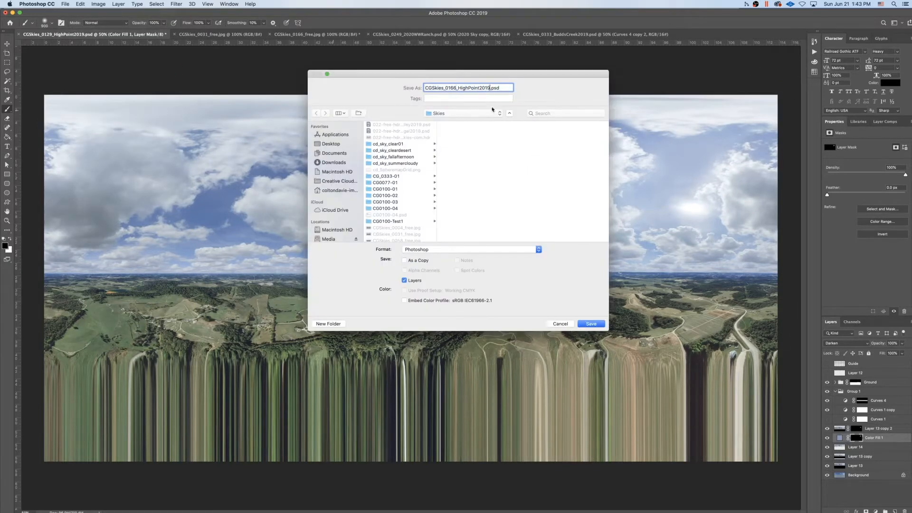
click(592, 323)
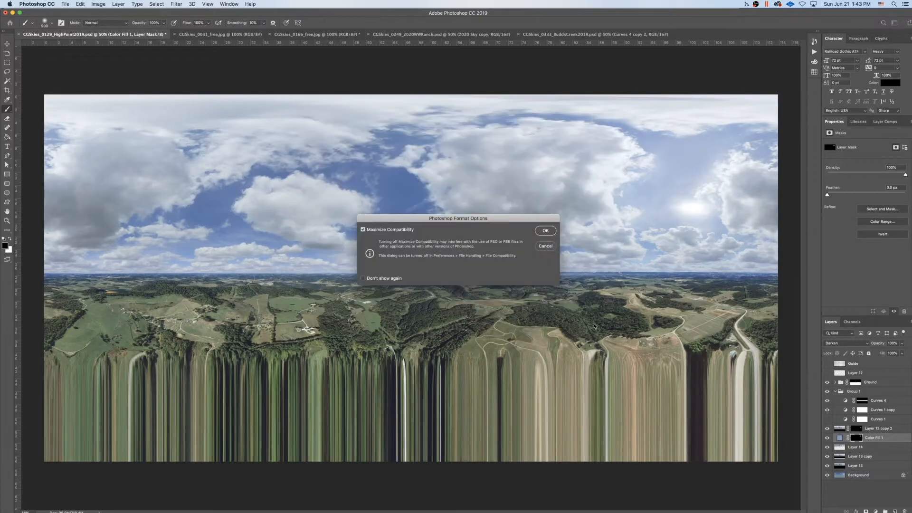
click(545, 231)
Compare the HighPoint sky with the 2020WWRanch and BuddsCreek2019 skyboxes.
click(425, 36)
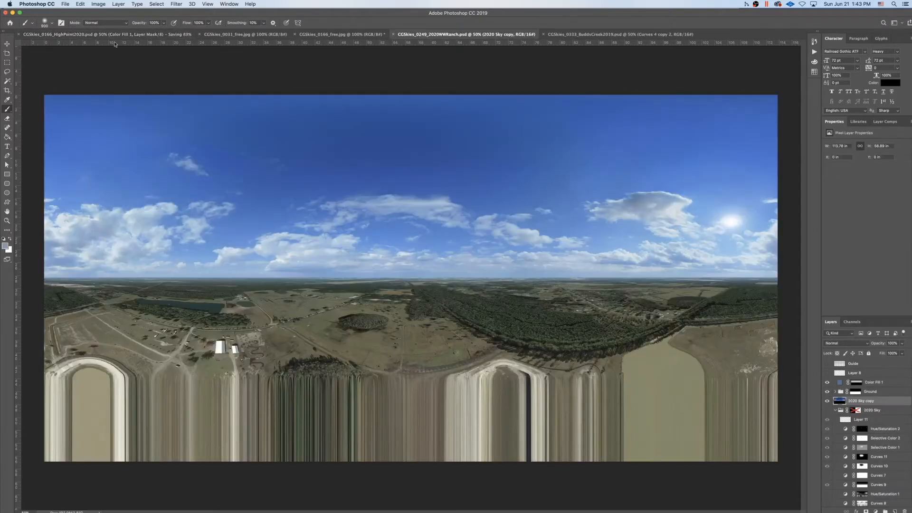
click(94, 36)
click(437, 35)
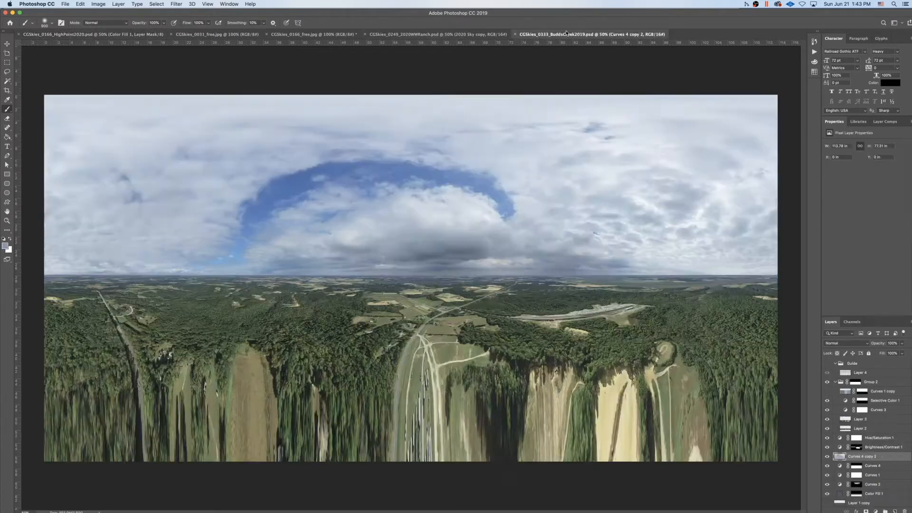
click(71, 36)
click(541, 35)
Check the effect of Selective Color 1 in the BuddsCreek2019 document and collapse Group 2.
click(827, 401)
click(826, 401)
click(834, 382)
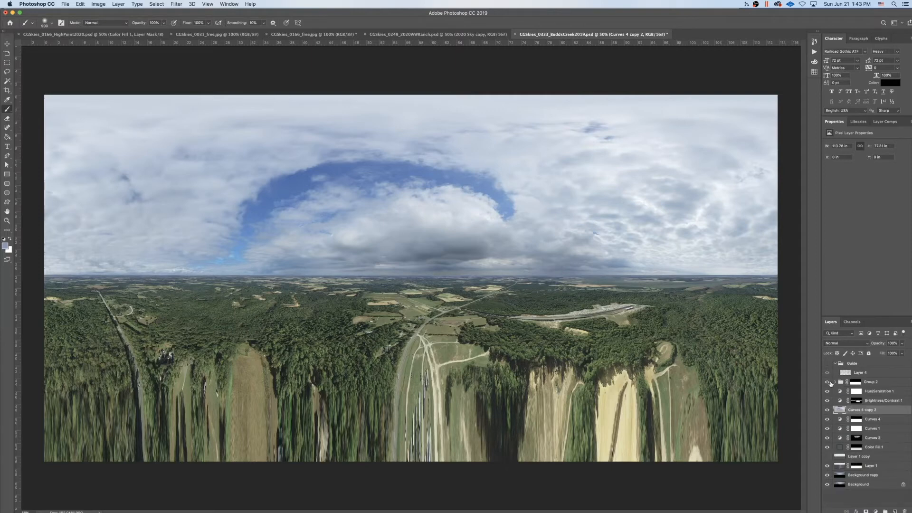
Check the effects of Group 2 and Brightness/Contrast 1 in the BuddsCreek2019 document and select Hue/Saturation 1.
click(827, 382)
click(827, 381)
click(827, 402)
click(826, 401)
click(839, 391)
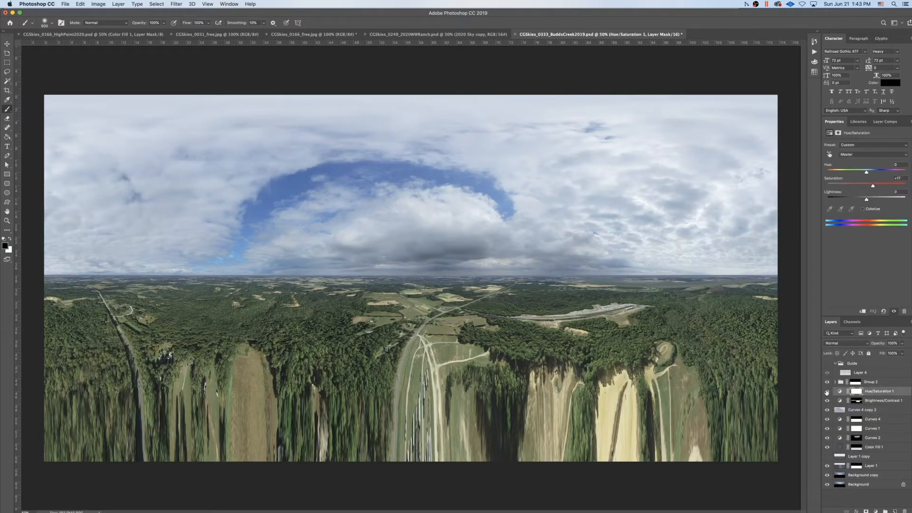
Duplicate the Hue/Saturation 1 layer into CGSkies_0166_HighPoint2020.psd and switch to that document.
right_click(874, 391)
click(816, 328)
click(456, 255)
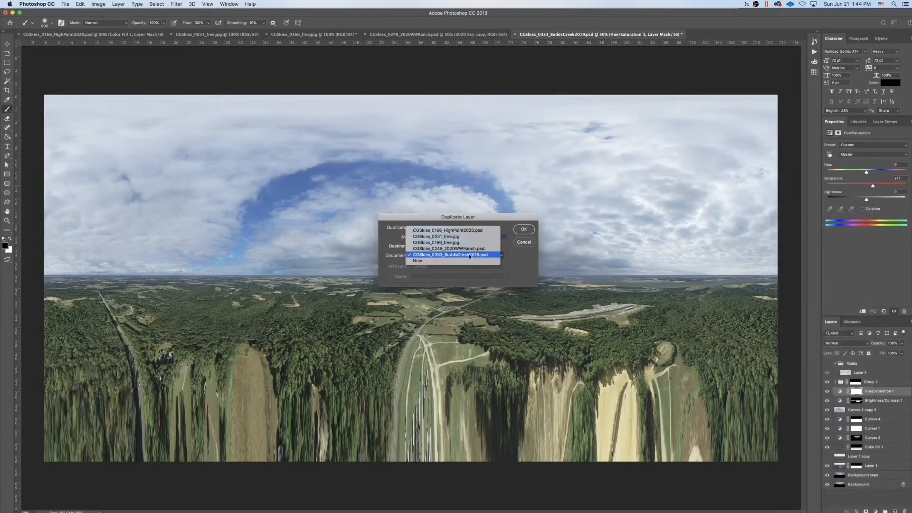
click(463, 230)
click(523, 229)
click(118, 34)
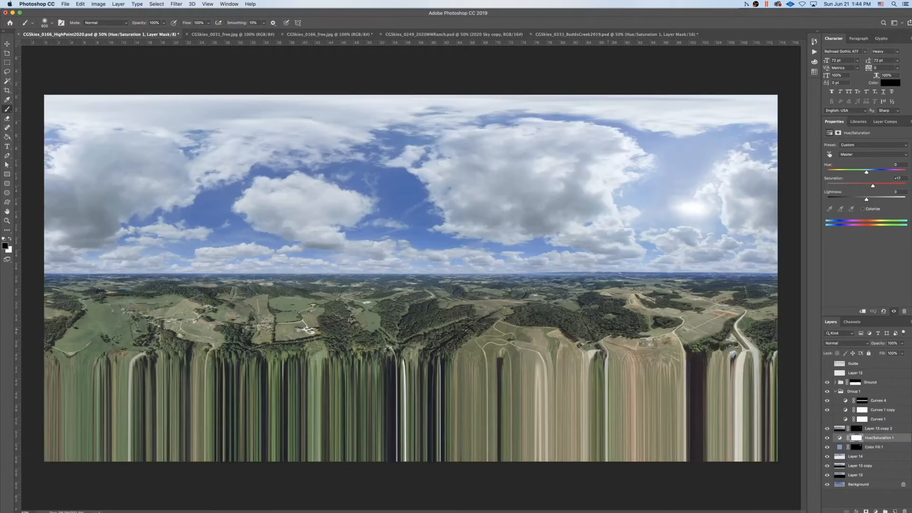
Move Hue/Saturation 1 to the top of Group 1 and compare the sky with and without it.
drag(880, 440, 876, 399)
click(824, 400)
click(824, 400)
click(824, 400)
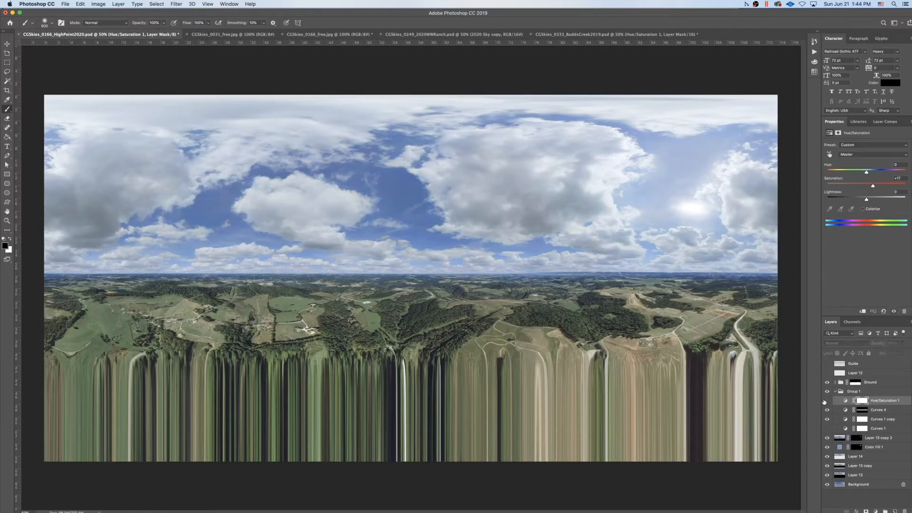
click(824, 401)
click(825, 400)
click(823, 401)
click(823, 401)
click(824, 401)
Compare the result with the 2020WWRanch skybox and save the HighPoint document.
click(446, 35)
click(159, 34)
key(super+s)
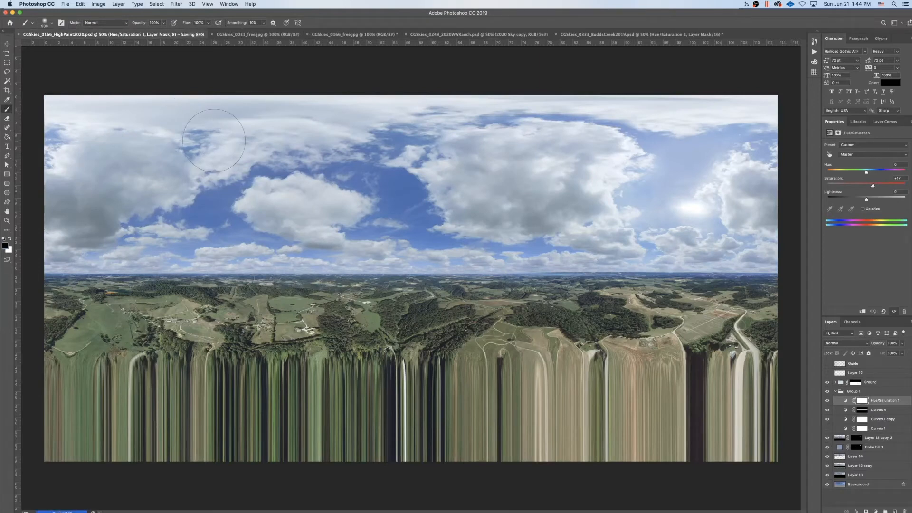
Export the panorama as spheremap.png into the Tools folder's skybox - Windows subfolder, replacing the existing file.
click(65, 3)
click(208, 96)
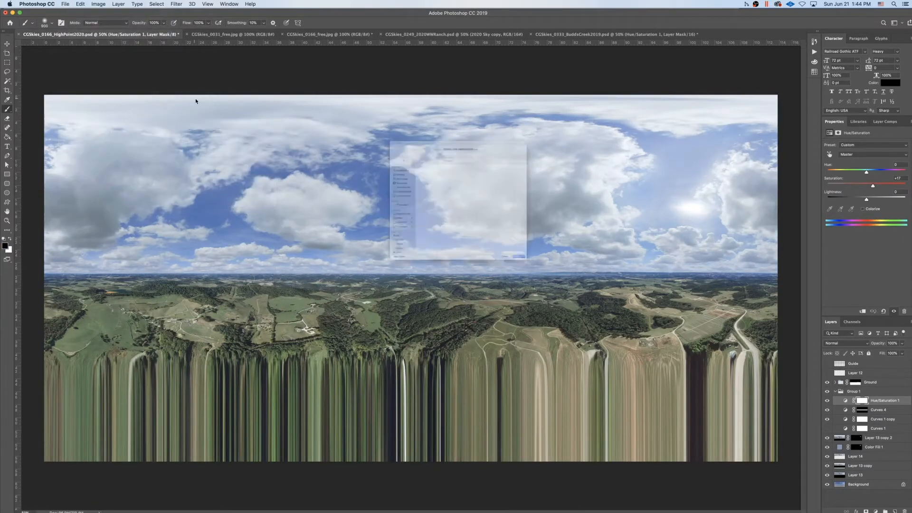
click(450, 114)
click(443, 135)
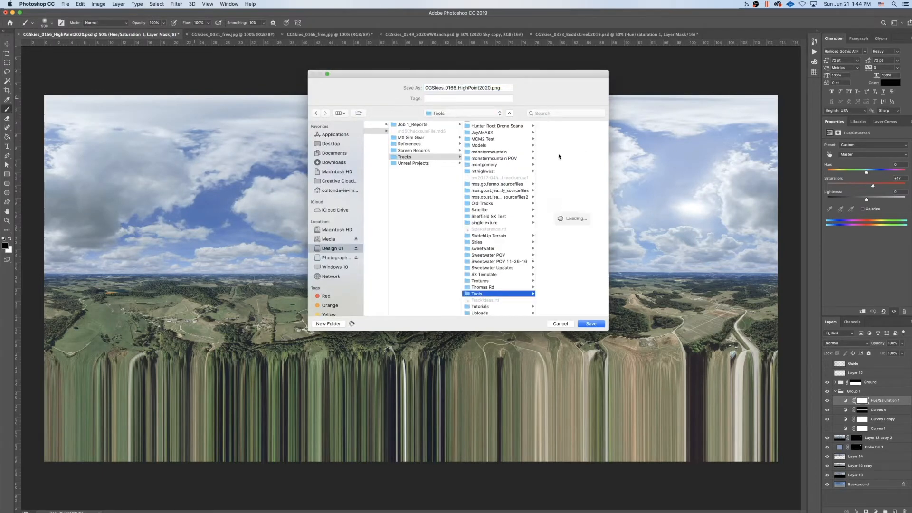
click(562, 215)
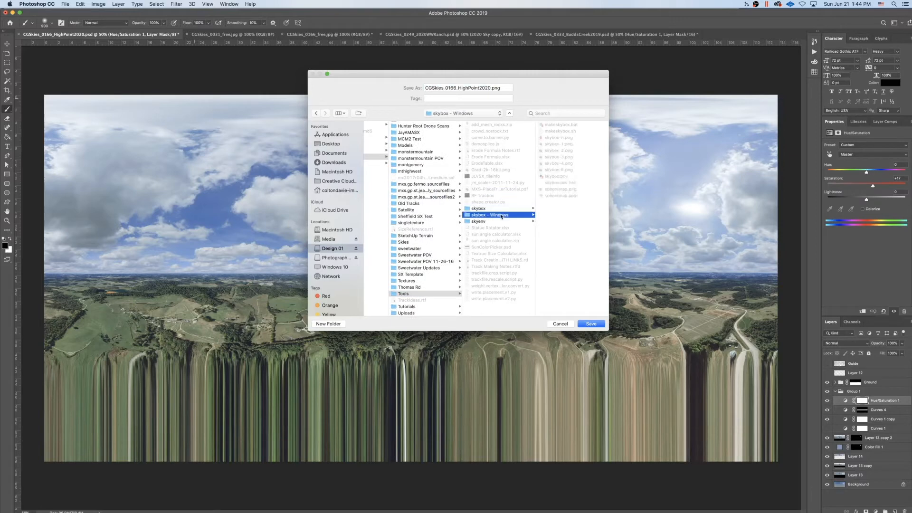
click(555, 190)
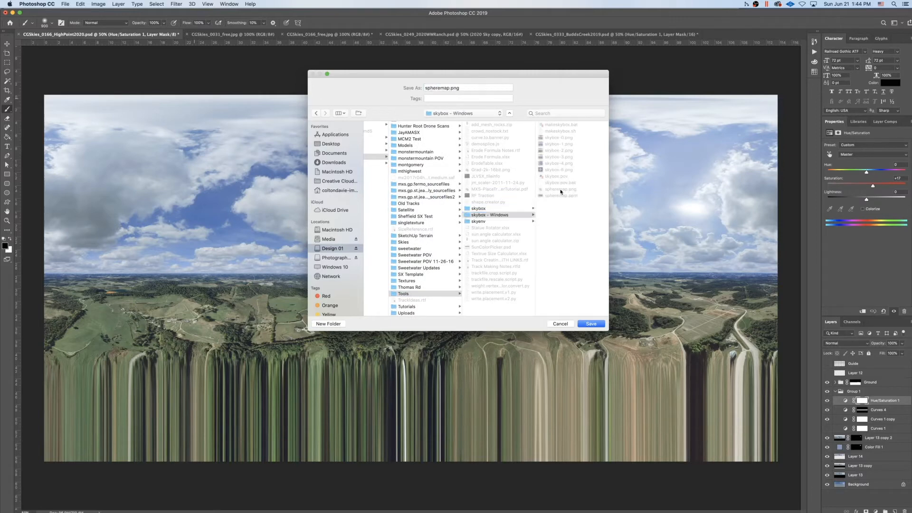
click(592, 324)
click(545, 118)
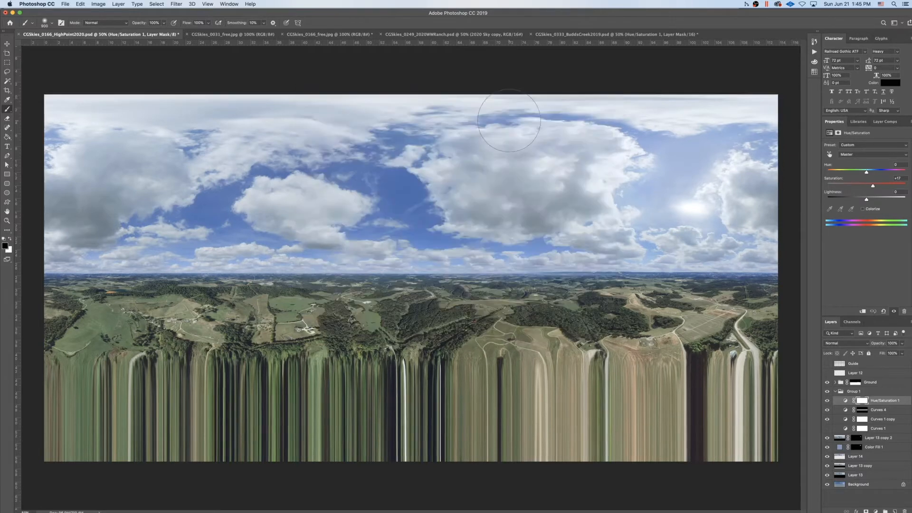
Switch to the Windows 10 machine, render skybox.pov in POV-Ray, close the render window and return to Photoshop.
mouse_move(573, 501)
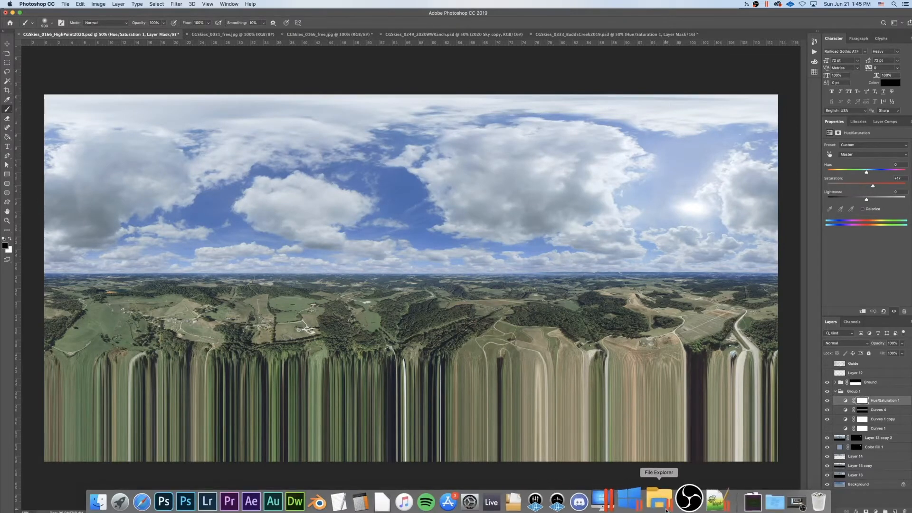
click(661, 500)
click(498, 165)
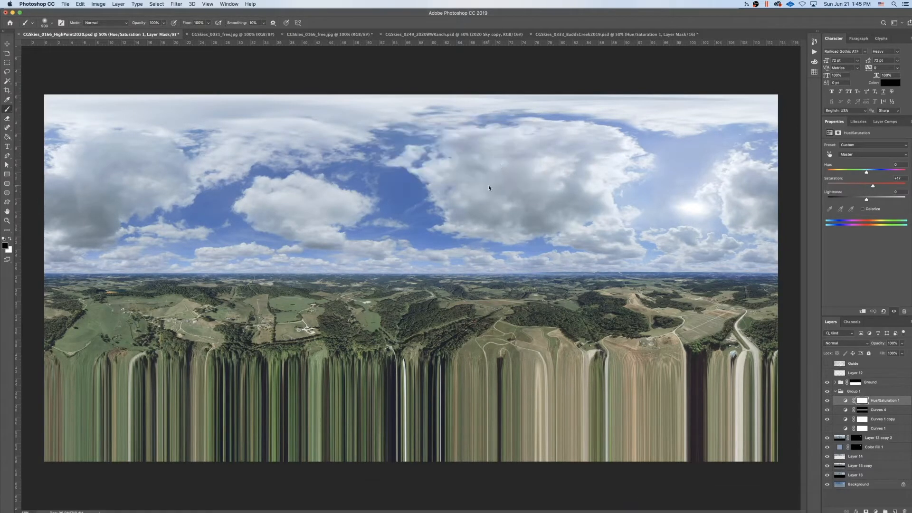
click(665, 501)
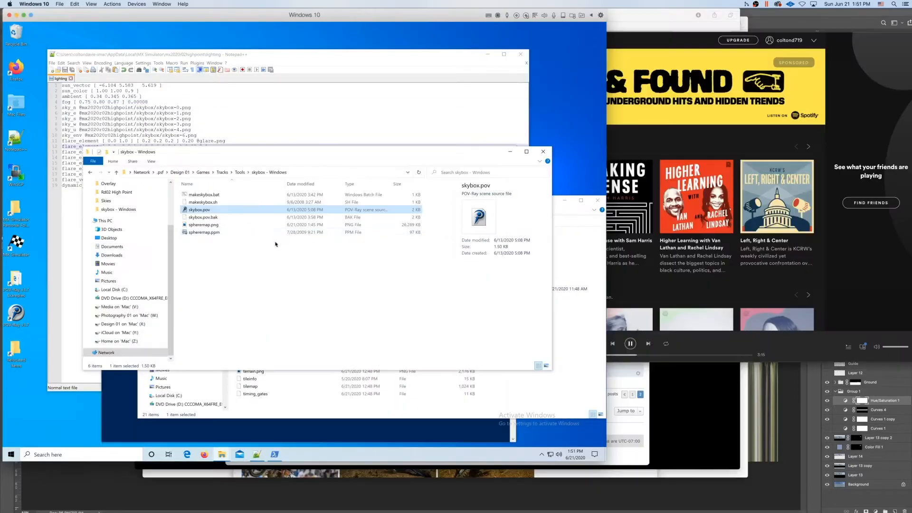
double_click(199, 210)
click(371, 180)
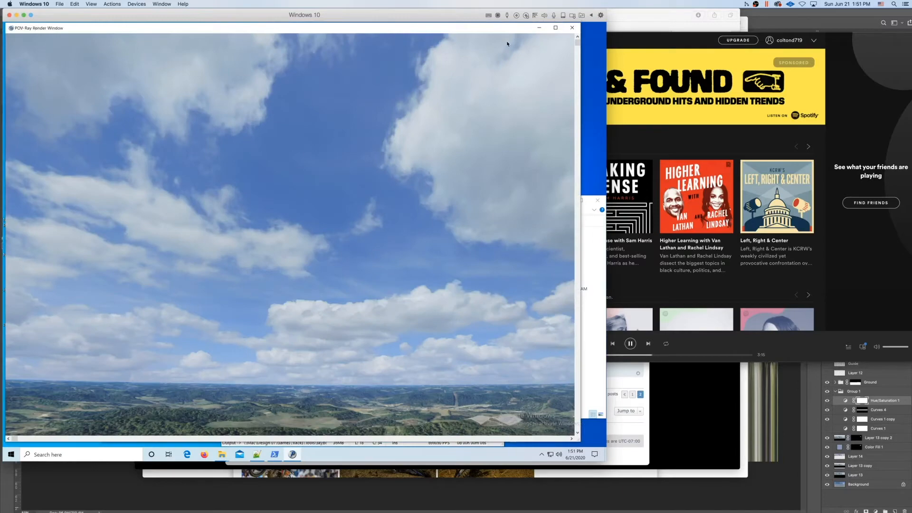
click(572, 28)
click(783, 475)
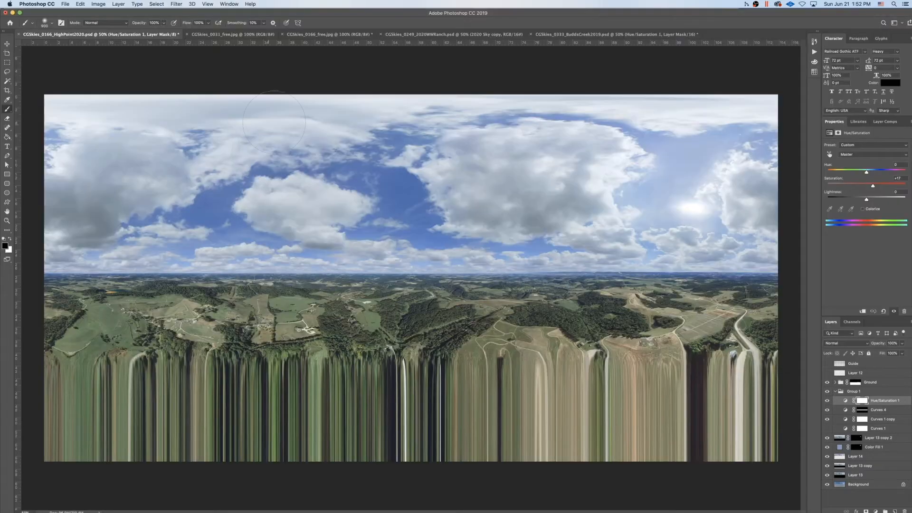
Examine the quality of the upper clouds up close and compare the sky with and without Layer 14.
key(super+plus)
key(super+plus)
scroll(274, 124, up, 10)
scroll(282, 128, down, 1)
key(super+plus)
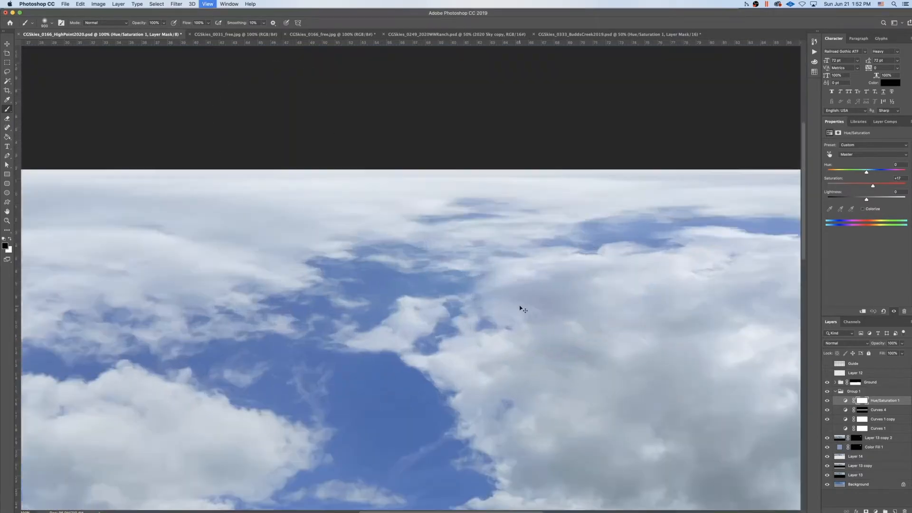
key(super+minus)
key(super+minus)
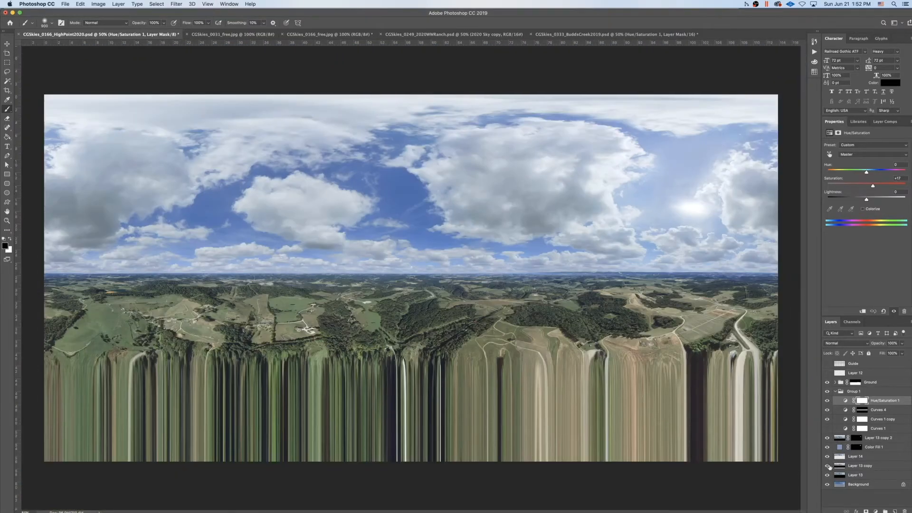
click(827, 456)
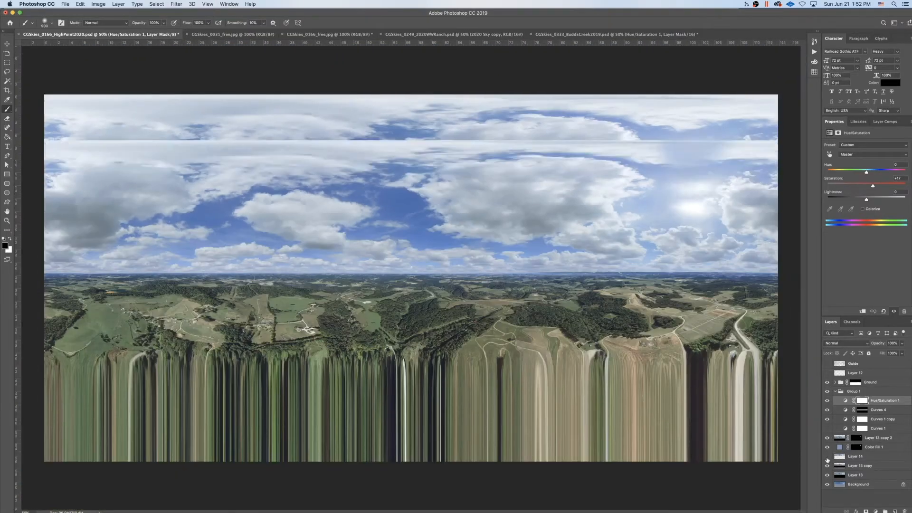
click(826, 457)
click(827, 457)
click(826, 456)
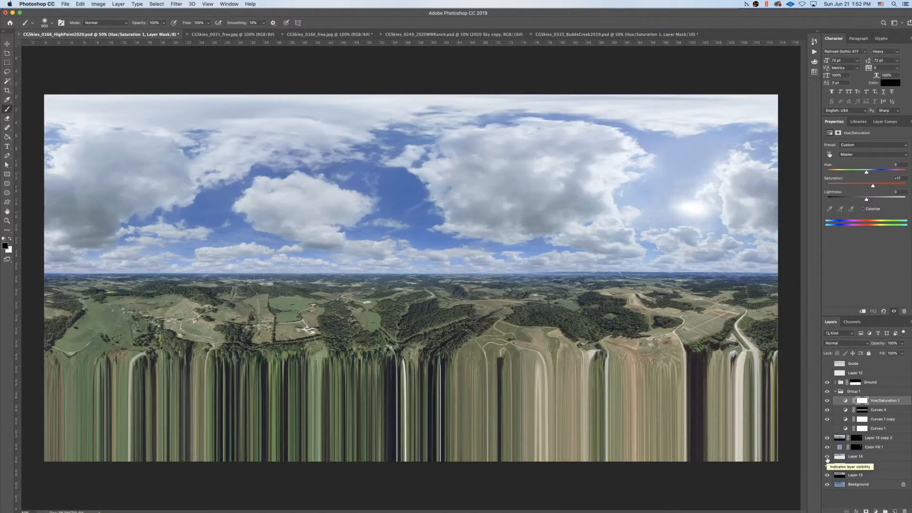
key(super+plus)
key(super+plus)
key(super+plus)
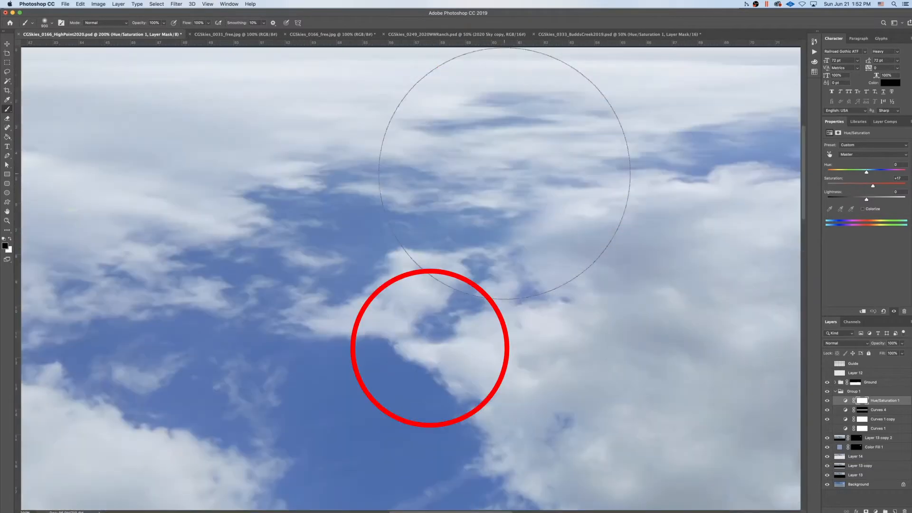
key(super+minus)
key(super+minus)
key(super+minus)
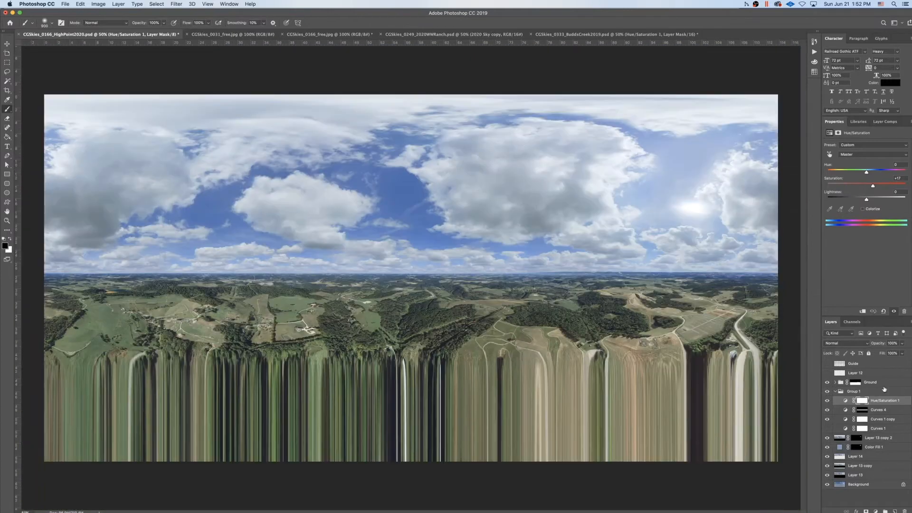
Hide Layer 14 and copy a full-width rectangular selection of the upper sky from Layer 13 copy to a new layer.
click(827, 457)
click(839, 466)
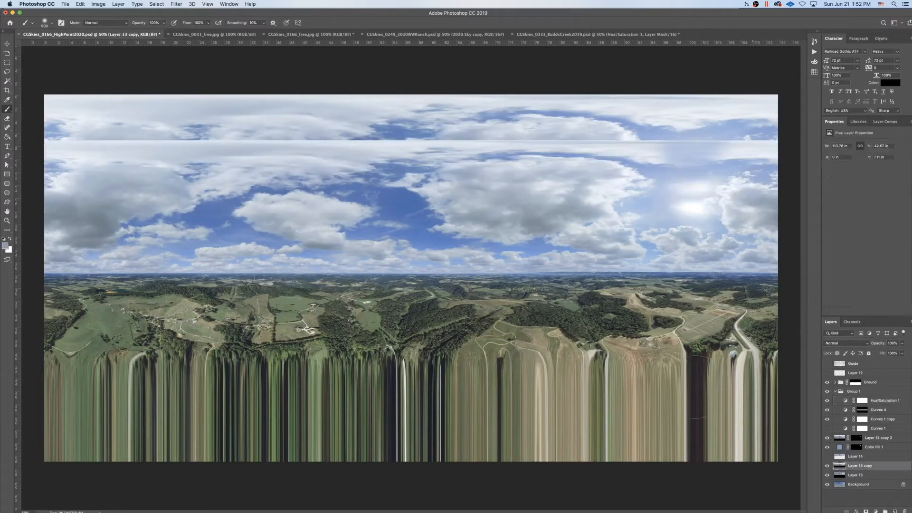
click(157, 4)
click(7, 62)
drag(43, 93, 782, 225)
click(118, 4)
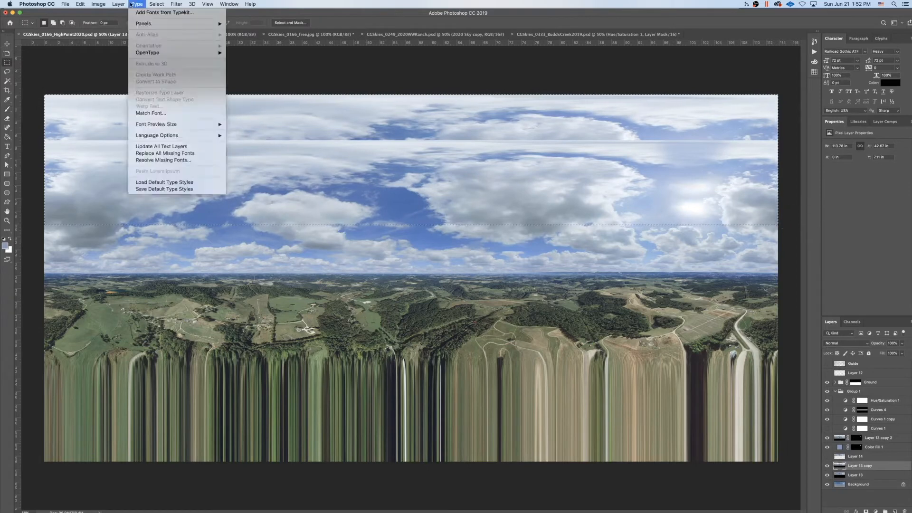
mouse_move(137, 14)
click(256, 80)
Stretch the copied sky layer up to the canvas's top edge at about 154% height using bicubic interpolation.
key(super+t)
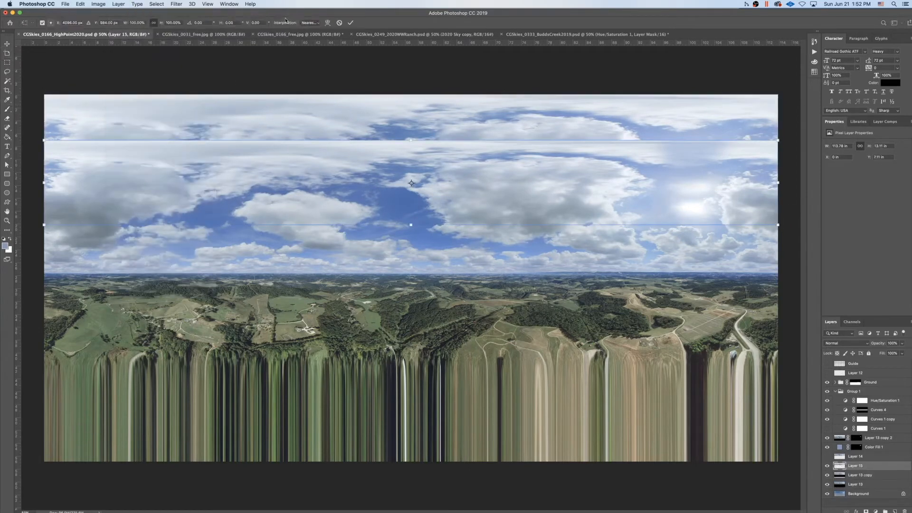
click(314, 22)
click(314, 50)
key(super+1)
scroll(418, 142, up, 10)
drag(411, 299, 410, 248)
click(208, 4)
click(232, 157)
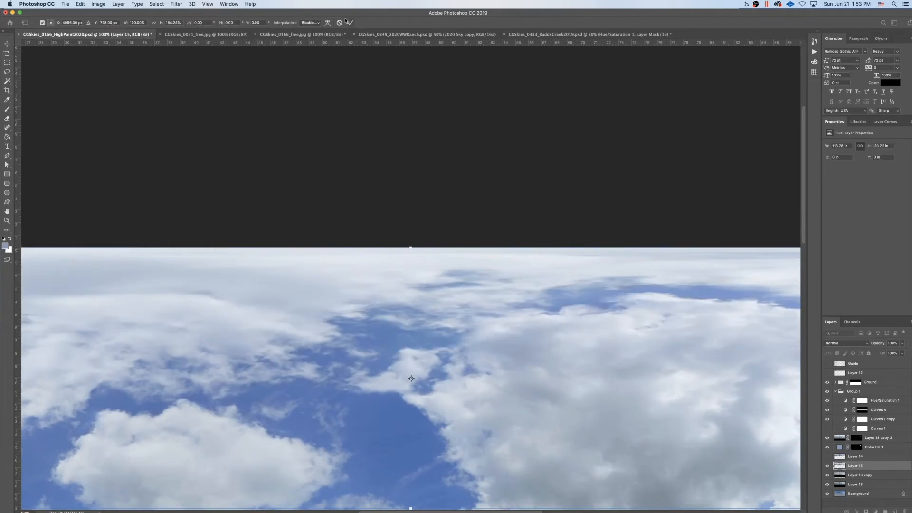
key(Return)
Hide Color Fill 1 and paint over the upper sun on Layer 15 with the Spot Healing Brush.
scroll(507, 311, down, 5)
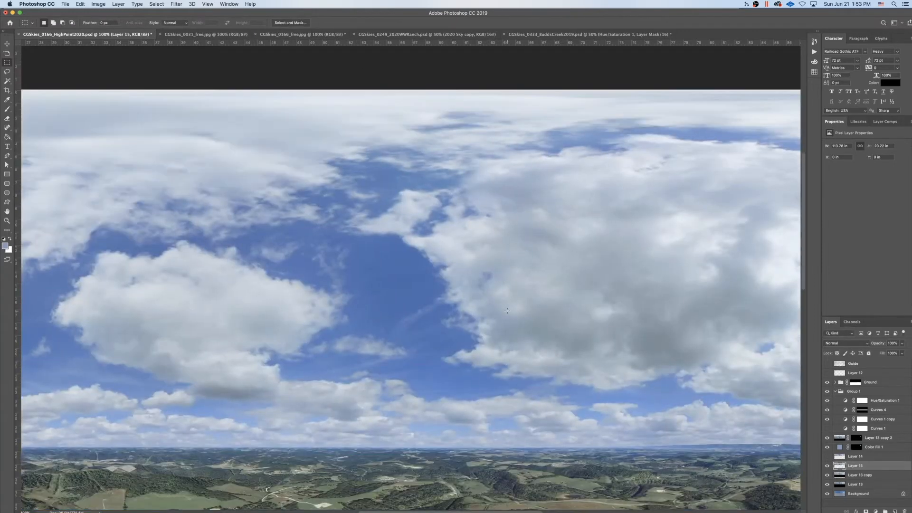
scroll(507, 310, right, 10)
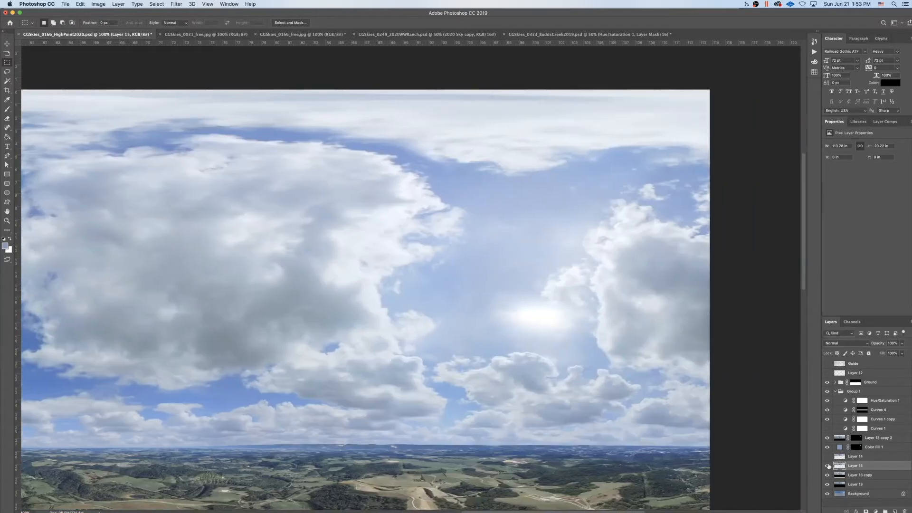
click(826, 448)
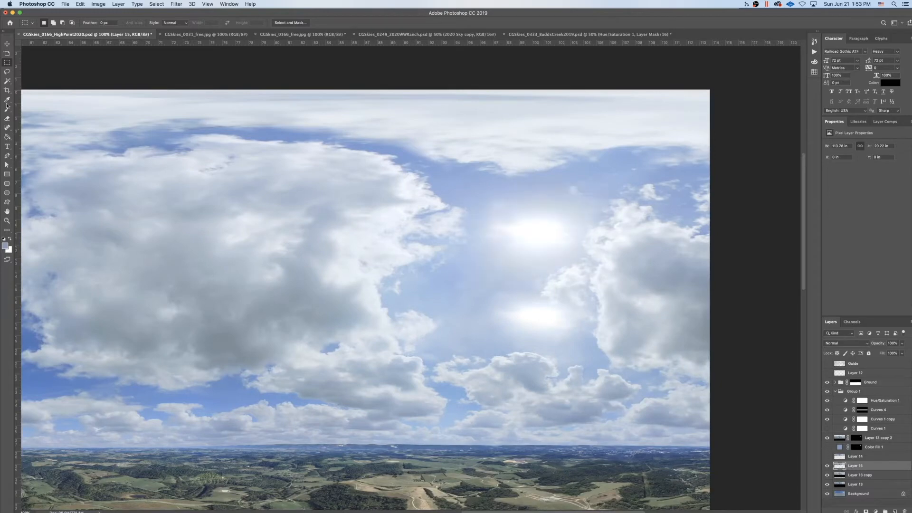
key(j)
mouse_move(491, 225)
mouse_down()
mouse_move(557, 220)
mouse_move(496, 233)
mouse_up()
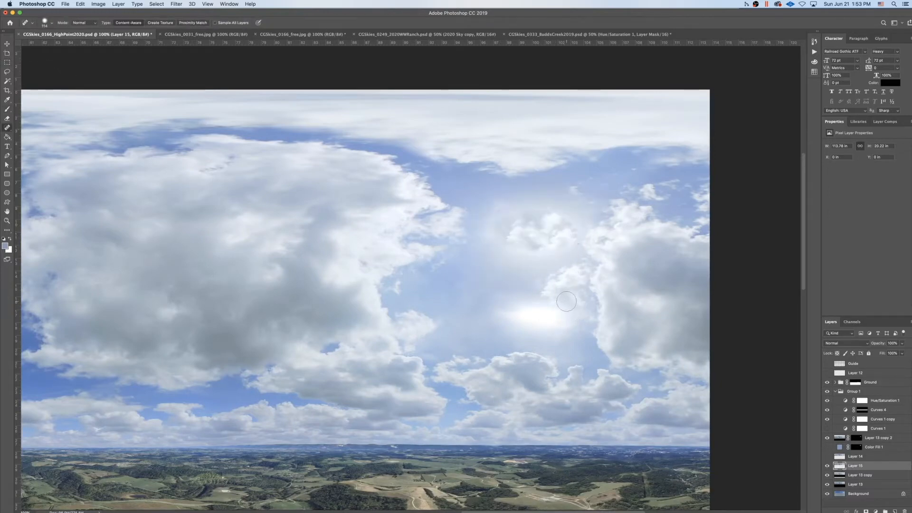
Patch the healed spot above the lower sun with clear sky using the Patch tool and check it against Color Fill 1.
right_click(7, 127)
click(38, 142)
mouse_move(520, 201)
mouse_down()
mouse_move(577, 257)
mouse_move(537, 199)
mouse_up()
mouse_move(508, 252)
mouse_down()
mouse_move(488, 269)
mouse_move(503, 297)
mouse_up()
key(super+d)
click(826, 449)
click(825, 449)
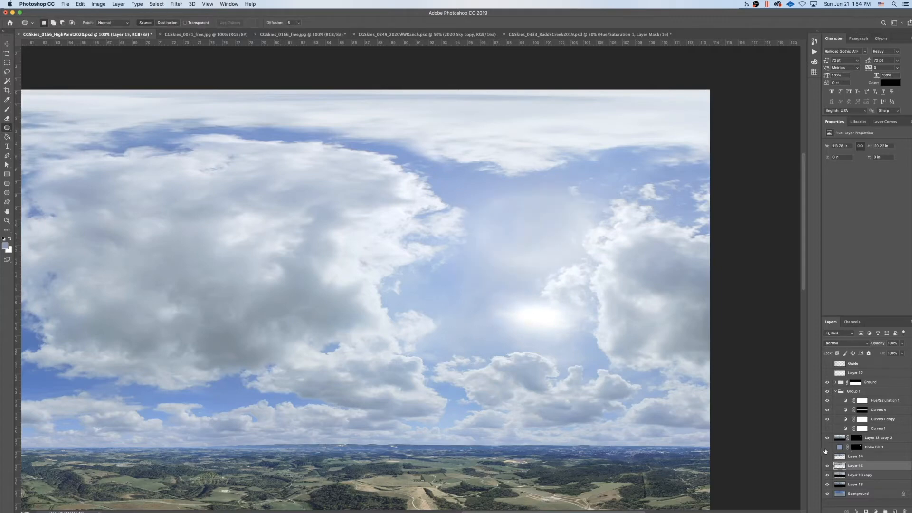
Smooth the remaining glow edges around the patched sky area on Layer 15 with the Spot Healing Brush.
right_click(7, 129)
click(38, 129)
drag(485, 206, 537, 197)
click(485, 245)
mouse_move(498, 262)
mouse_down()
mouse_move(552, 260)
mouse_move(545, 268)
mouse_up()
drag(503, 266, 557, 258)
drag(521, 197, 581, 217)
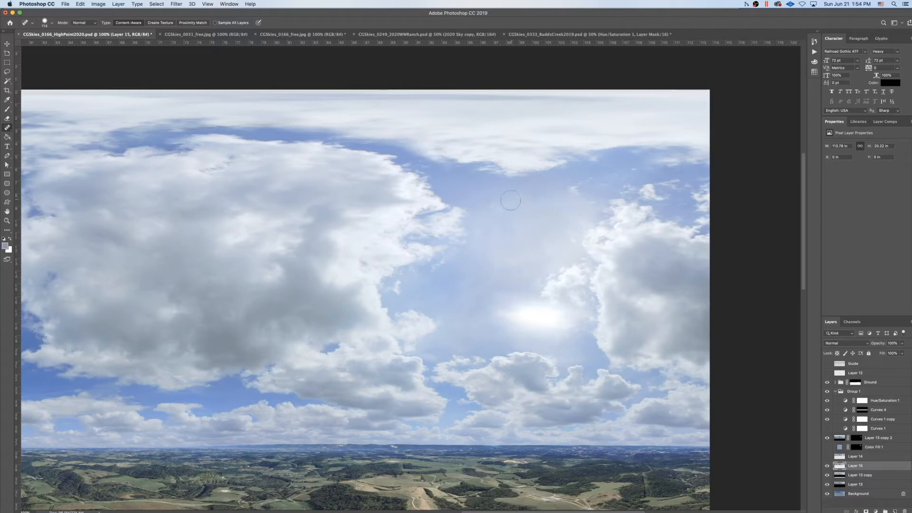
drag(487, 210, 533, 205)
Show Color Fill 1 again and make its mask the active target for the Brush tool.
click(827, 447)
key(super+minus)
key(super+minus)
click(856, 447)
key(b)
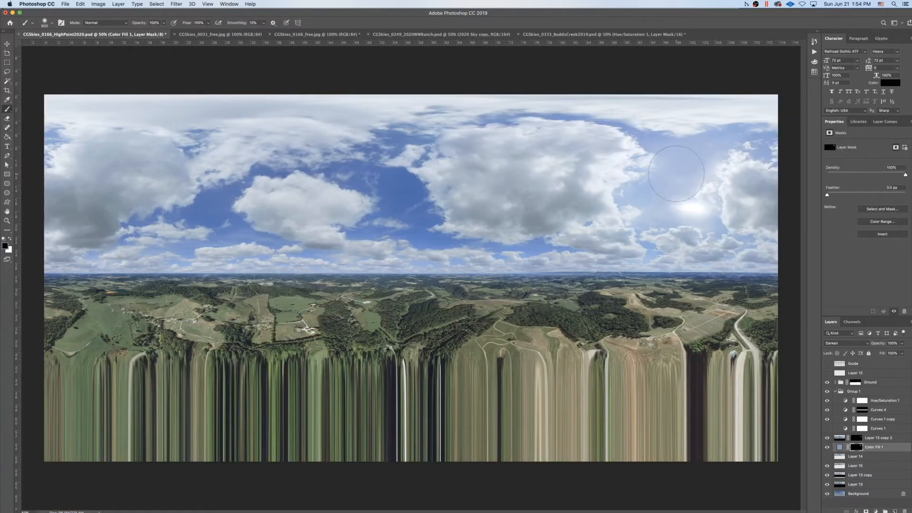
Set the brush to size 200 with 9% flow and white as the foreground color.
key(bracketleft)
key(bracketleft)
key(bracketleft)
key(bracketleft)
key(bracketleft)
key(bracketleft)
key(shift+0)
key(shift+9)
key(x)
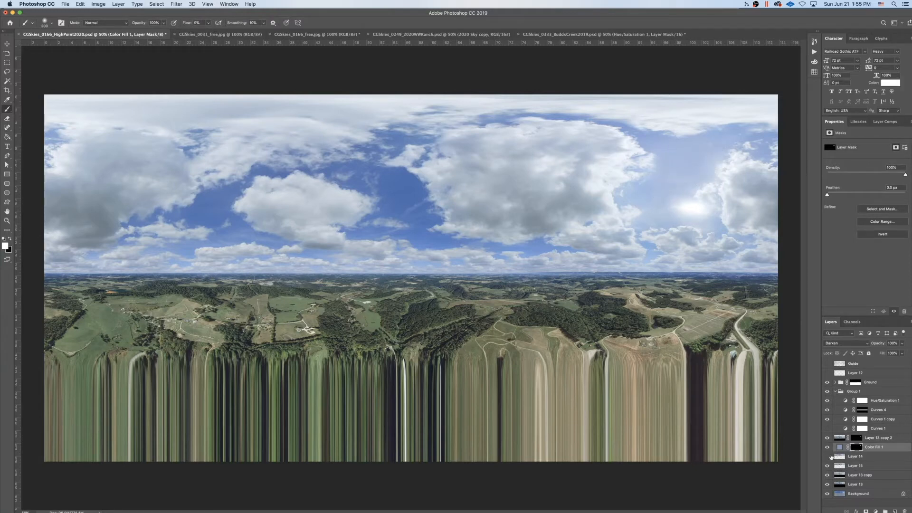
Heal the spot on the edge of the large central cloud on Layer 15 with the Spot Healing Brush and check the surrounding sky.
click(852, 466)
key(super+plus)
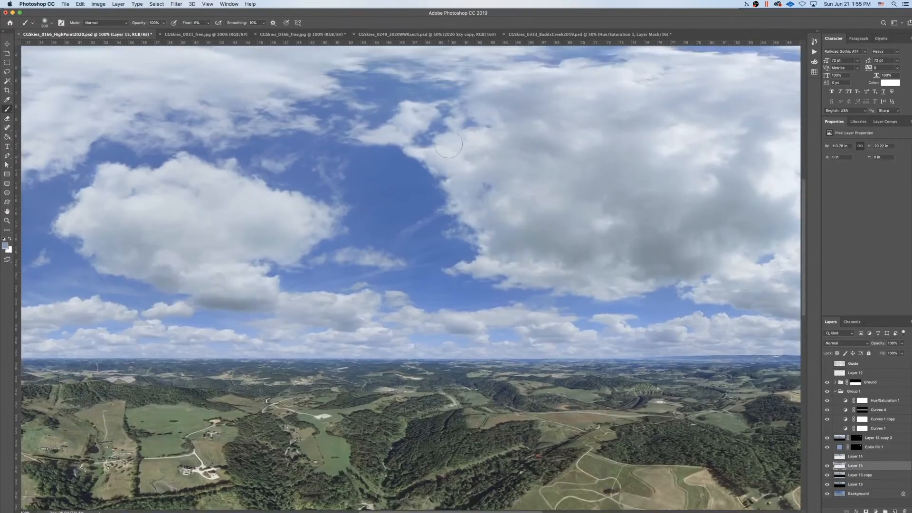
scroll(448, 144, up, 2)
key(j)
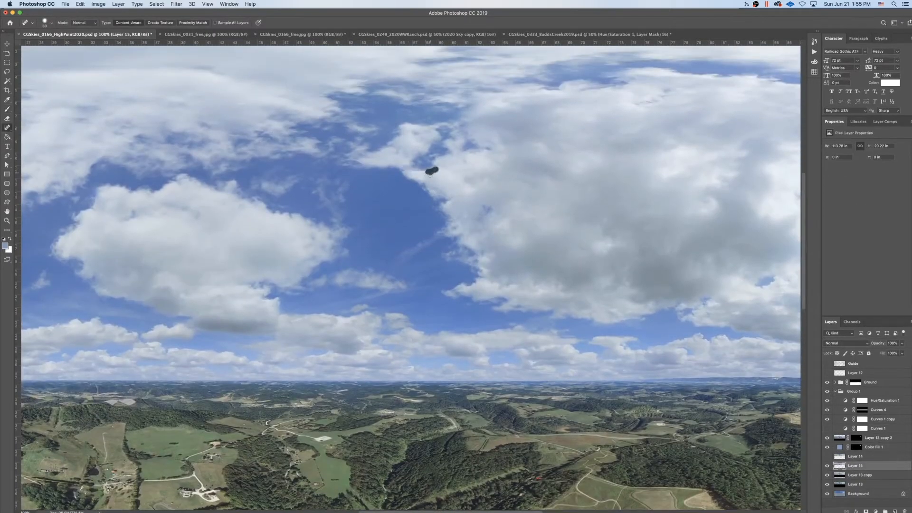
click(431, 171)
scroll(387, 173, left, 15)
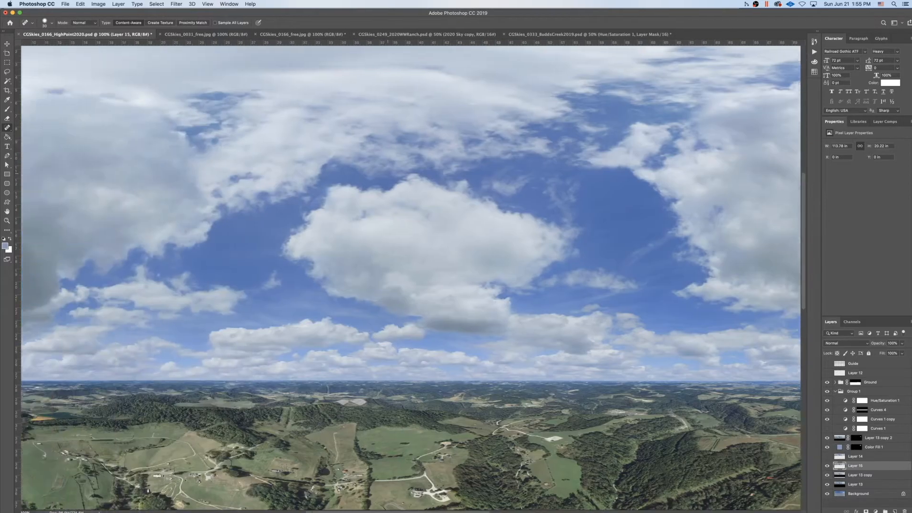
scroll(387, 173, right, 20)
scroll(314, 111, left, 12)
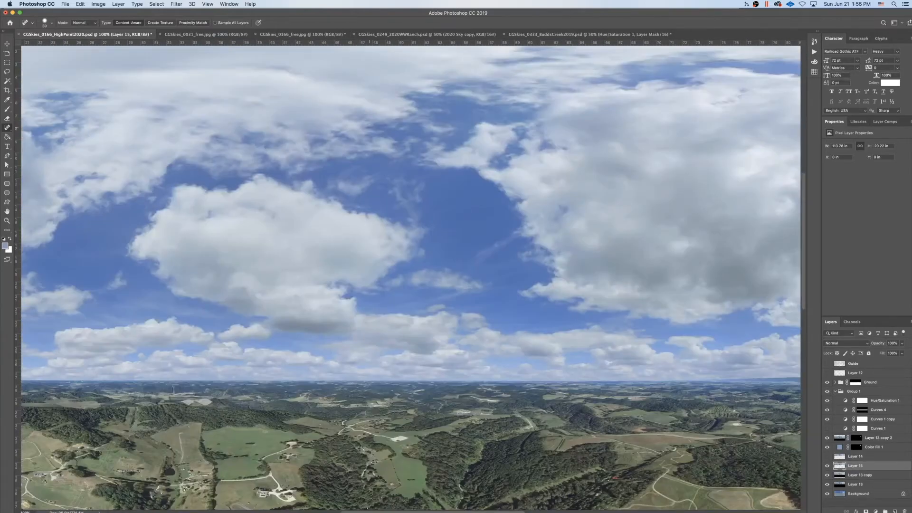
Save the skybox document and export it again as spheremap.png, replacing the existing file.
key(super+minus)
key(super+s)
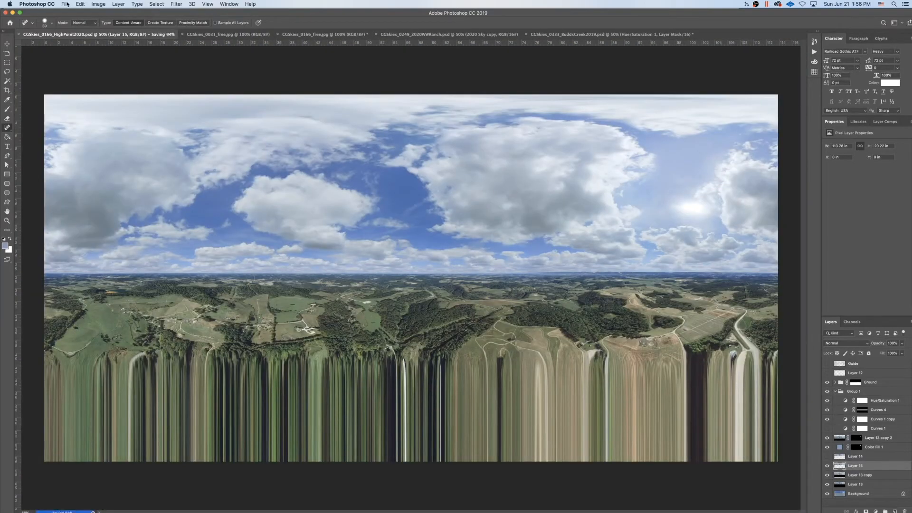
click(67, 4)
mouse_move(105, 96)
click(194, 96)
key(Return)
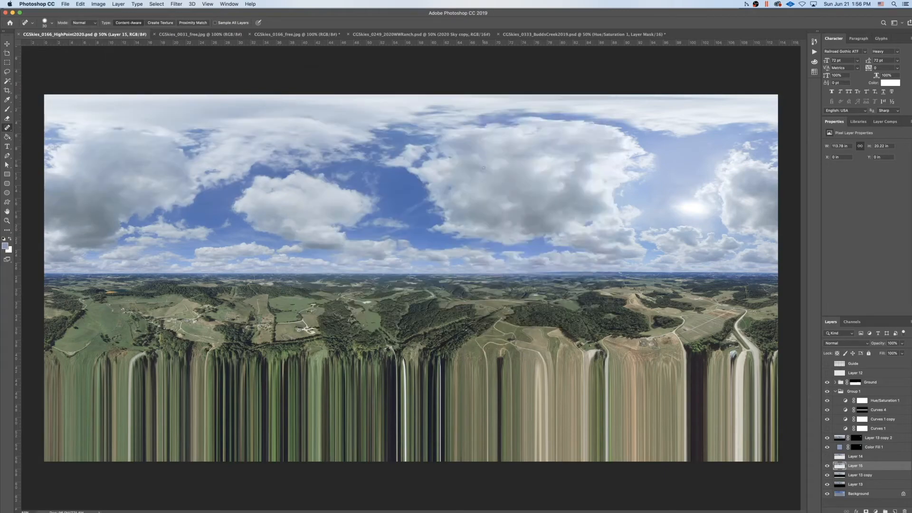
Switch to POV-Ray in the Windows 10 virtual machine, render skybox.pov and close the finished render.
click(740, 497)
click(371, 180)
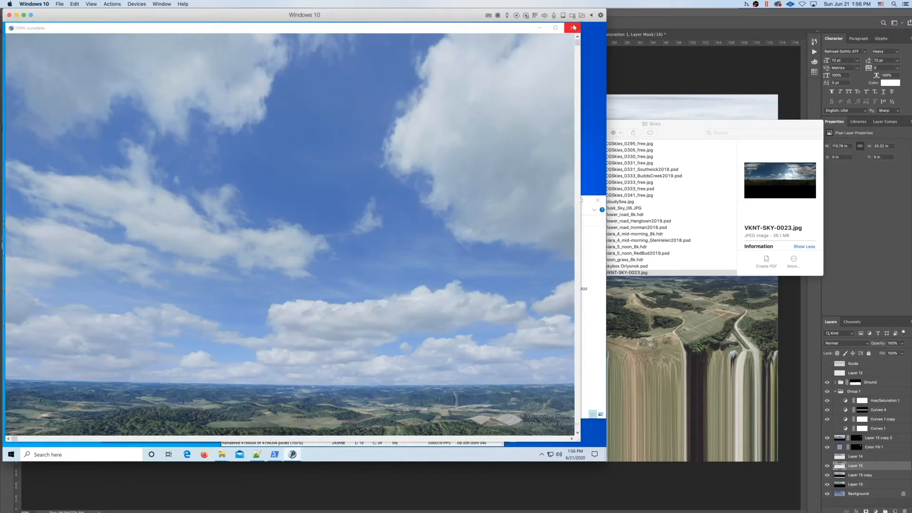
click(572, 27)
Rename the rendered skybox.png in the skybox - Windows folder as skybox-0.png.
click(207, 253)
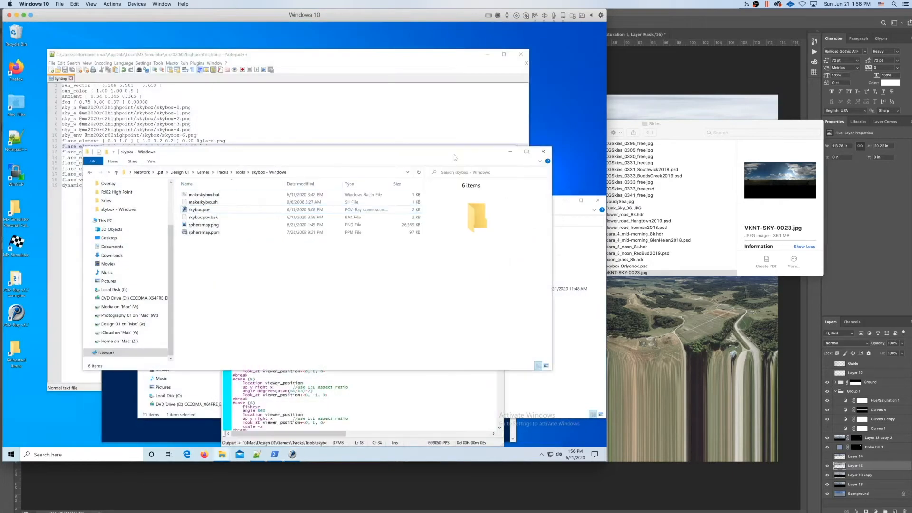
click(201, 213)
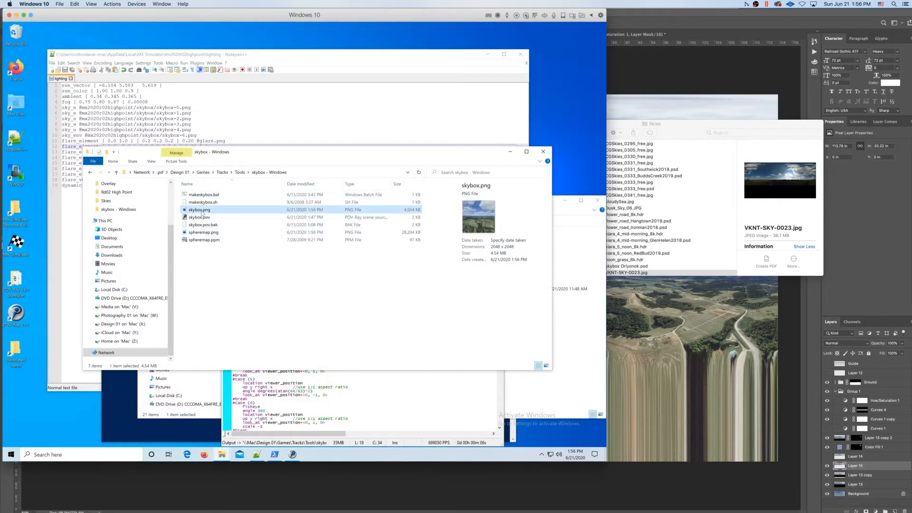
click(201, 212)
text(-0)
key(Return)
Replace the camera lines under case 0 in skybox.pov with those of case 1 and render the scene.
click(359, 391)
drag(334, 300, 226, 291)
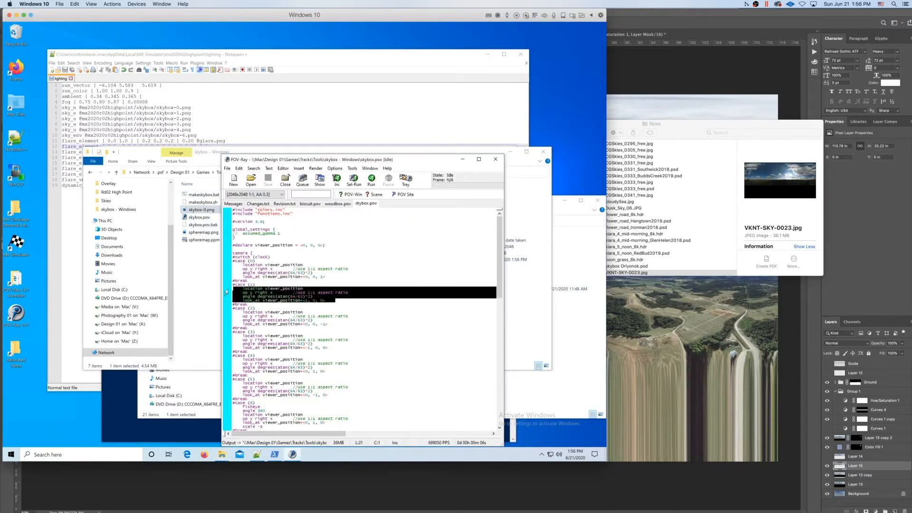
key(ctrl+c)
drag(326, 277, 232, 265)
key(ctrl+v)
click(371, 181)
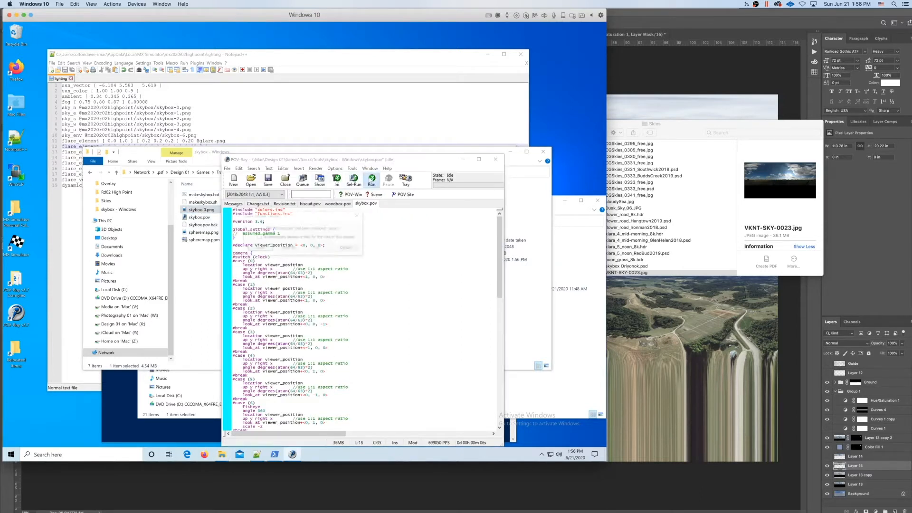
click(260, 249)
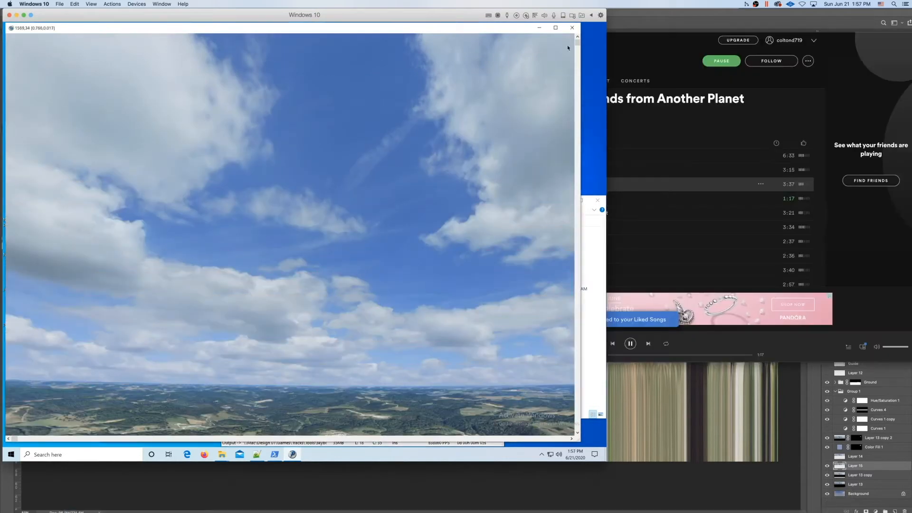
click(572, 27)
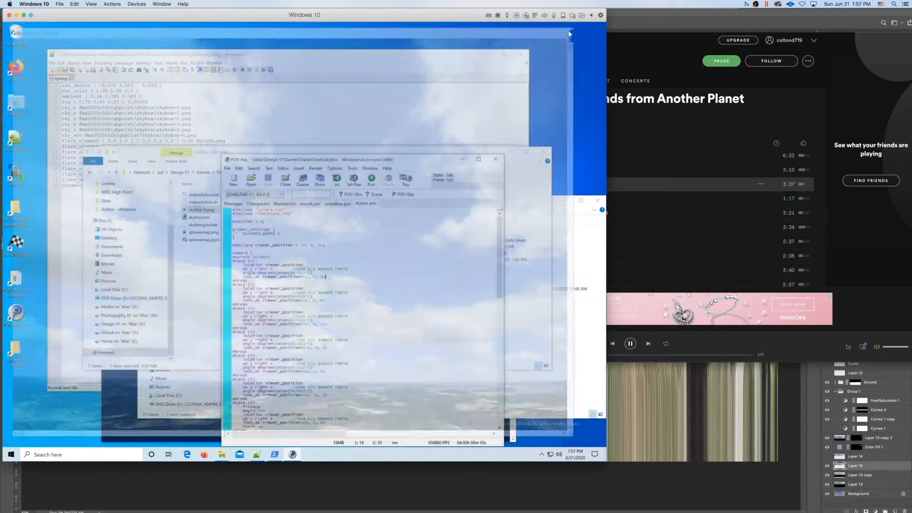
Preview the new skybox.png render and rename the file as skybox-1.png.
click(203, 288)
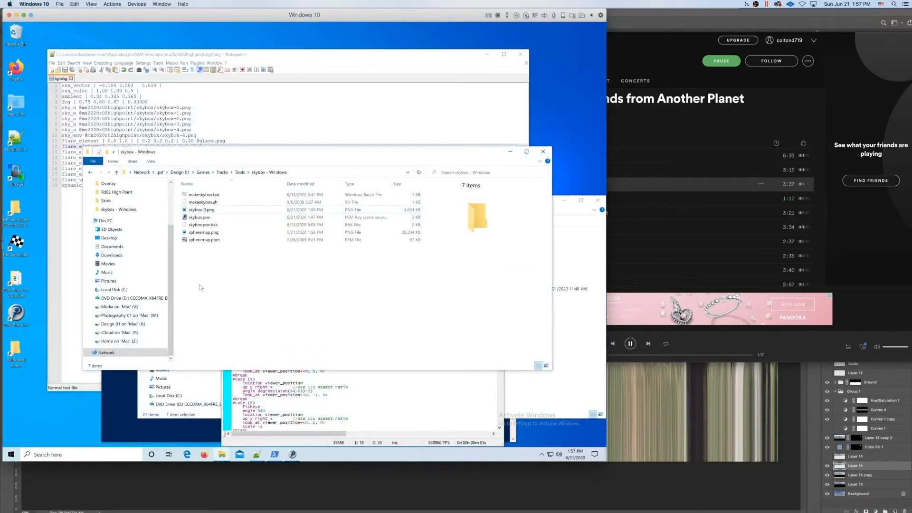
double_click(209, 217)
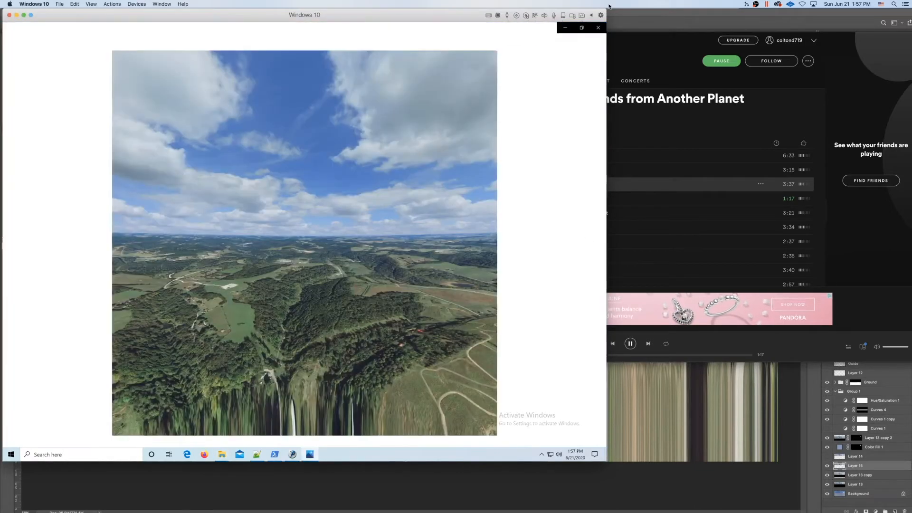
click(599, 27)
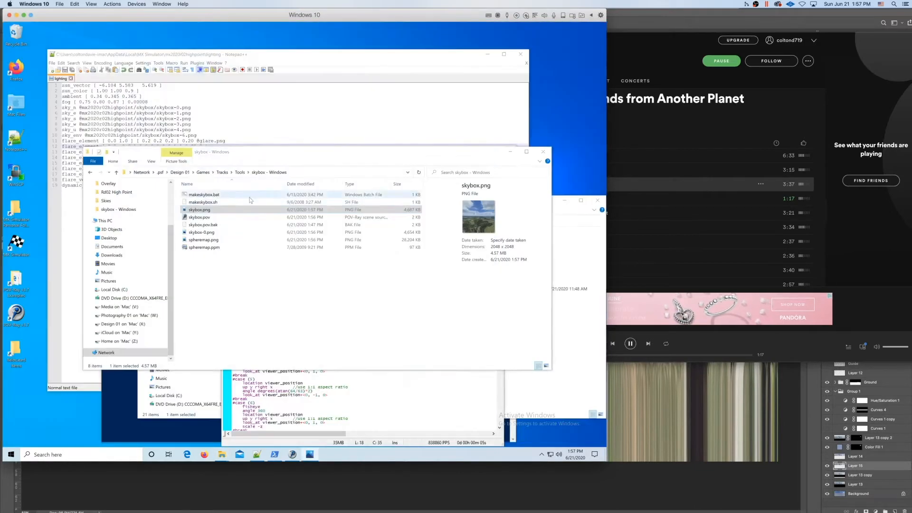
click(203, 210)
click(202, 210)
text(-1)
key(Return)
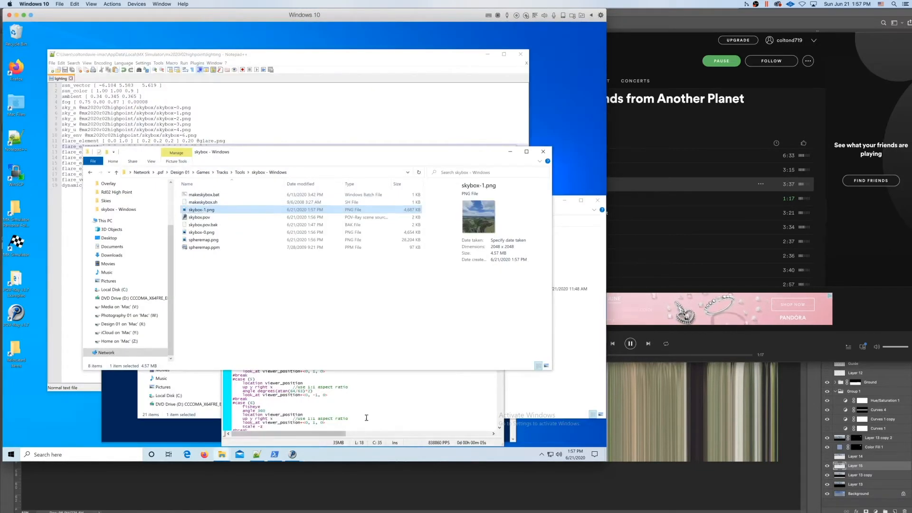
Replace the camera lines under case 0 in skybox.pov with those of case 2 and render the scene.
click(366, 418)
drag(325, 324, 231, 312)
key(ctrl+c)
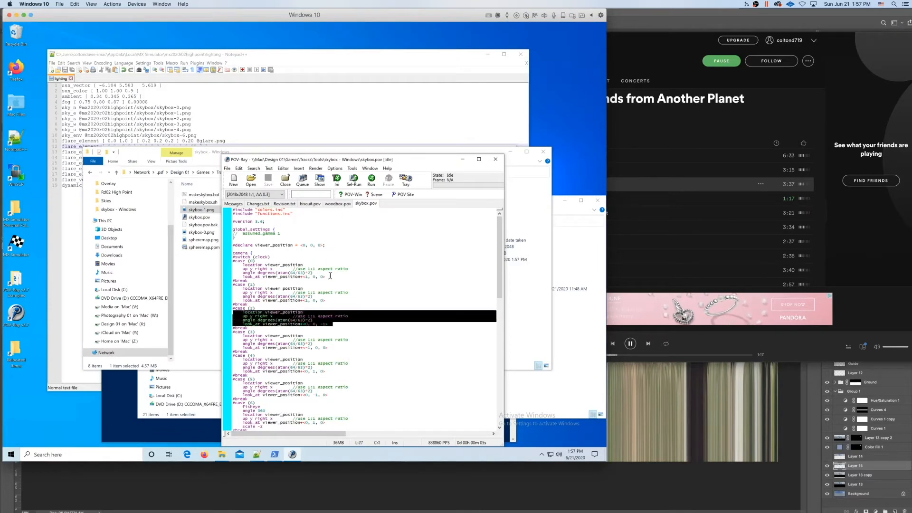
drag(324, 277, 230, 265)
key(ctrl+v)
click(371, 179)
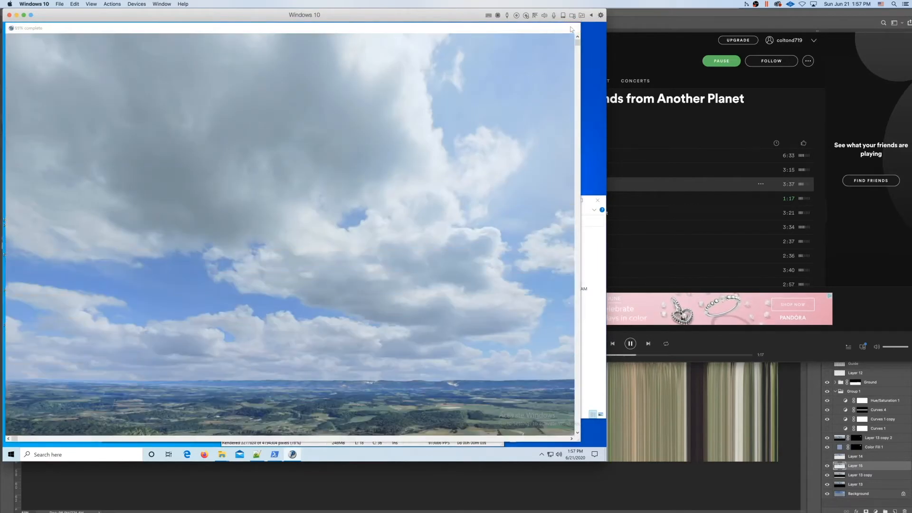
click(571, 30)
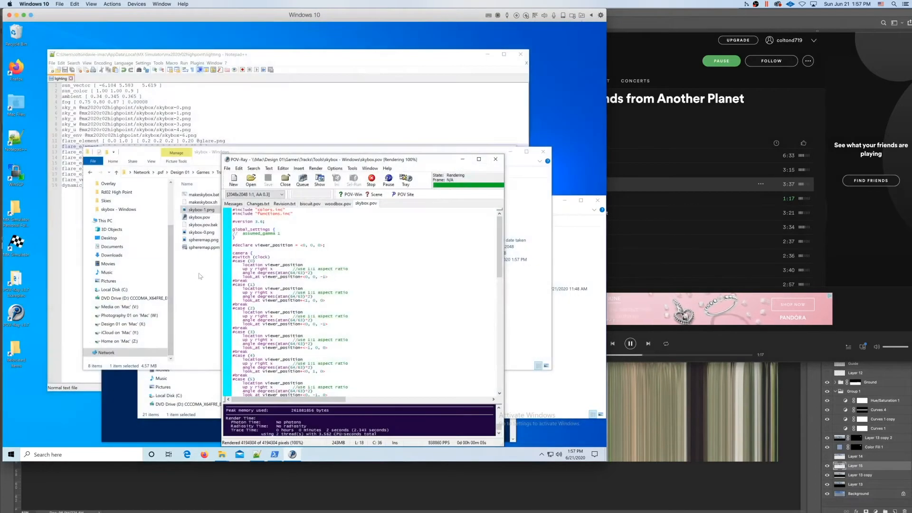
Rename the newly rendered skybox.png as skybox-2.png, declining the duplicate skybox-0 name.
click(199, 275)
click(202, 211)
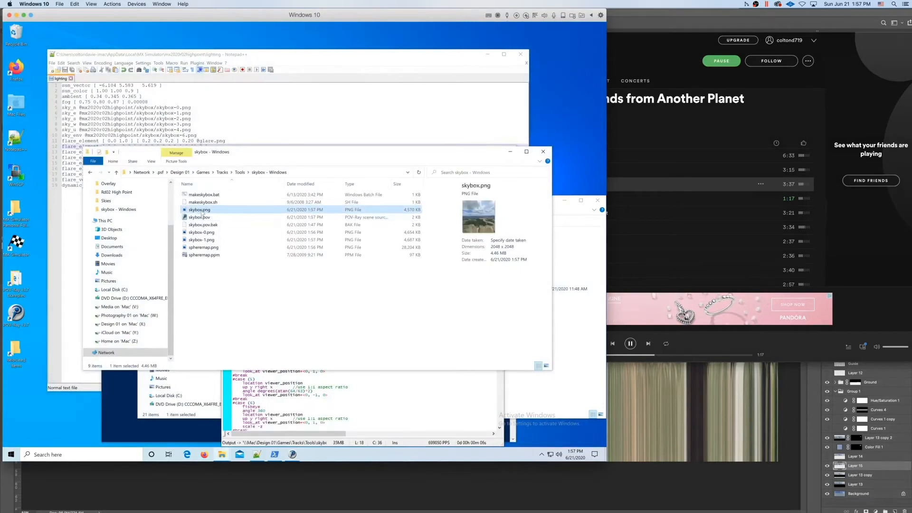
key(F2)
key(Right)
text(-0)
key(Return)
key(Escape)
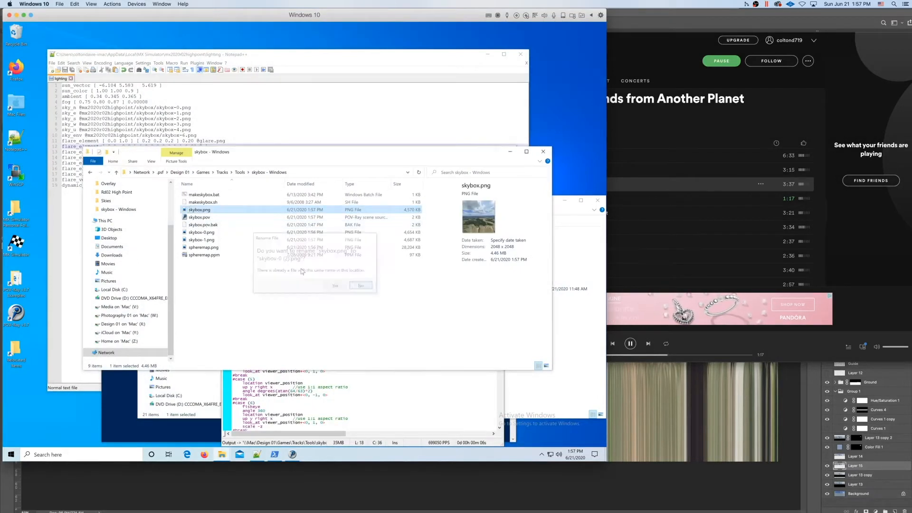
key(BackSpace)
key(BackSpace)
key(Return)
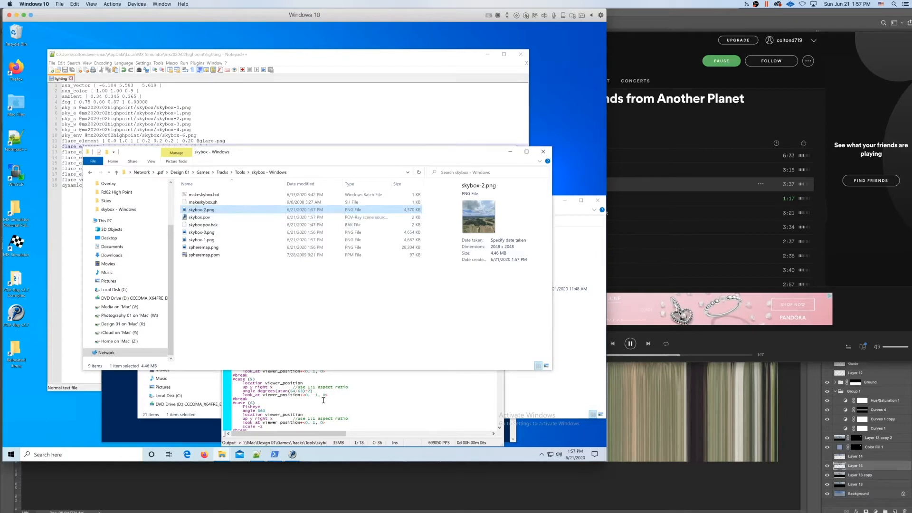
Render the scene with case 3's camera lines pasted over case 0's and rename the resulting skybox.png as skybox-3.png.
click(323, 399)
drag(333, 348, 217, 337)
drag(334, 276, 227, 265)
key(ctrl+v)
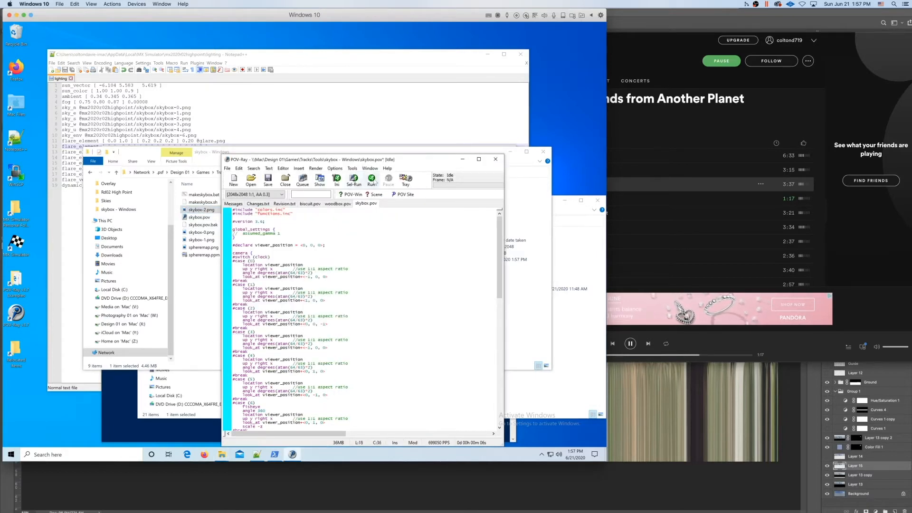
click(372, 180)
click(573, 28)
click(200, 280)
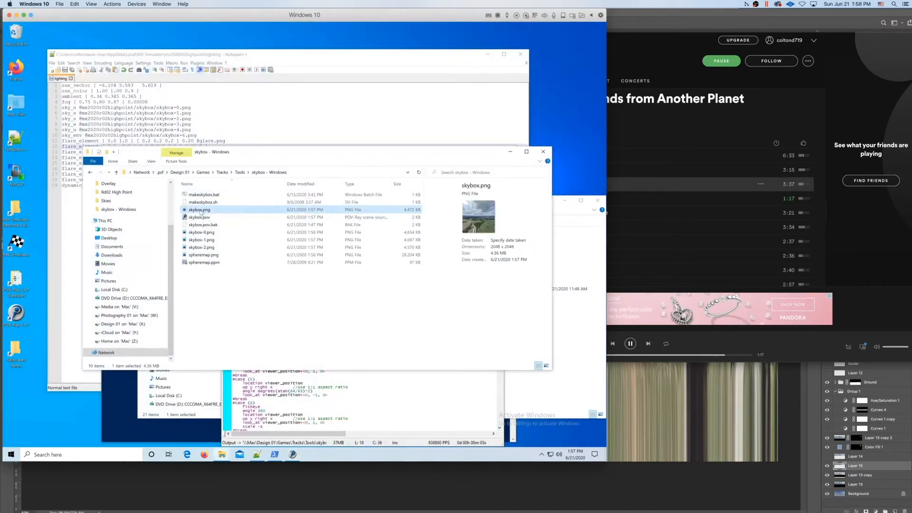
Replace the camera lines under case 0 in skybox.pov with those of case 4 and render the scene.
click(332, 387)
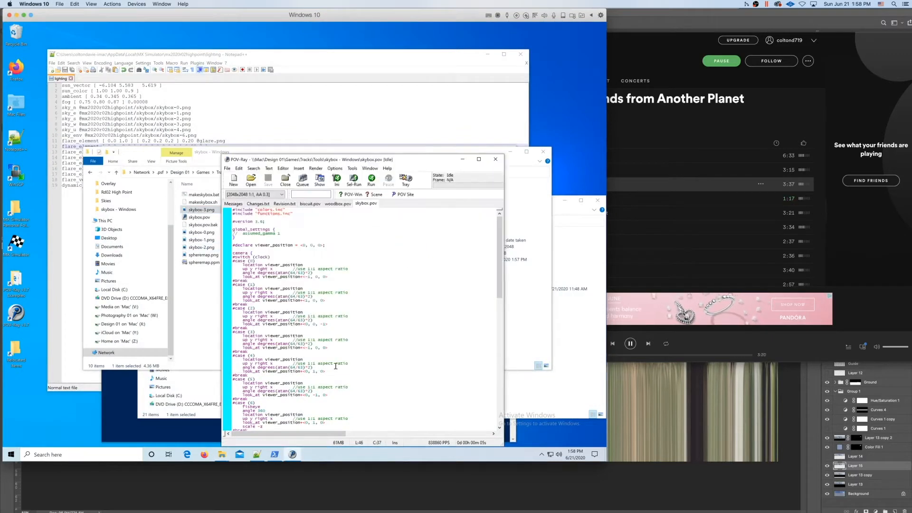
drag(334, 375, 232, 360)
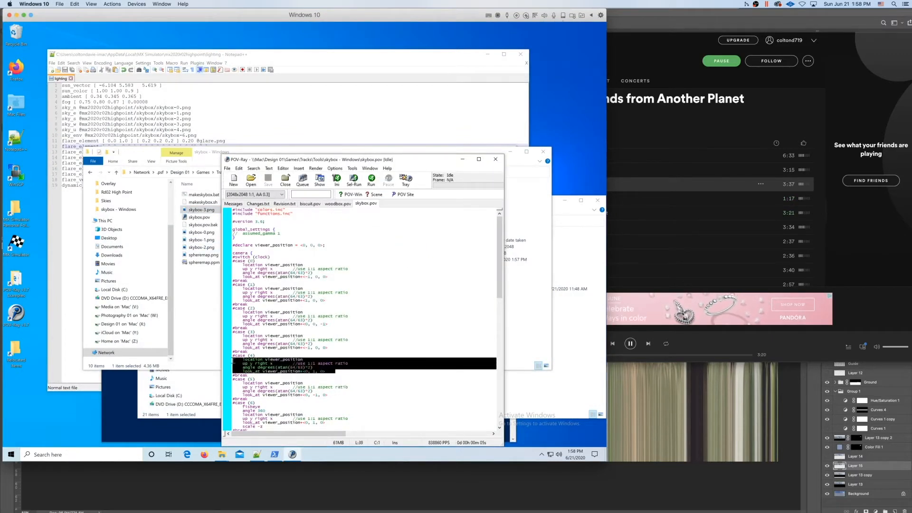
drag(333, 277, 233, 265)
key(ctrl+v)
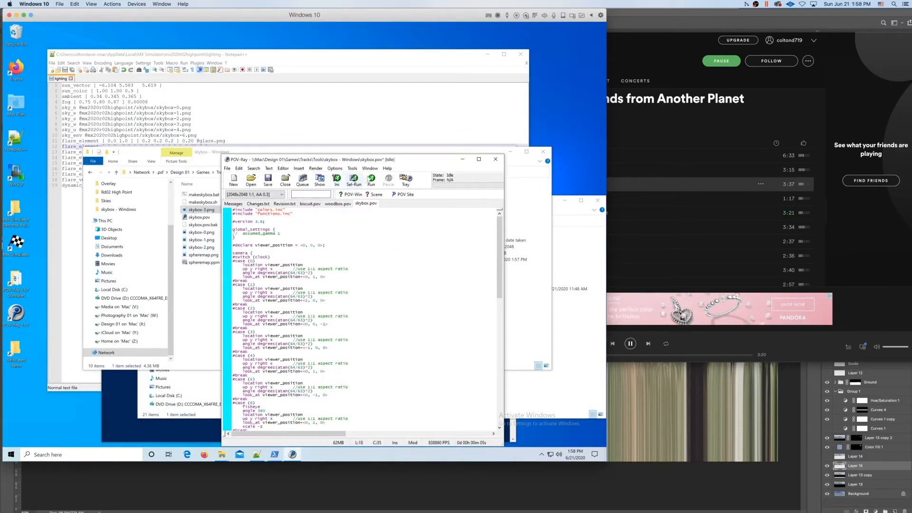
click(370, 179)
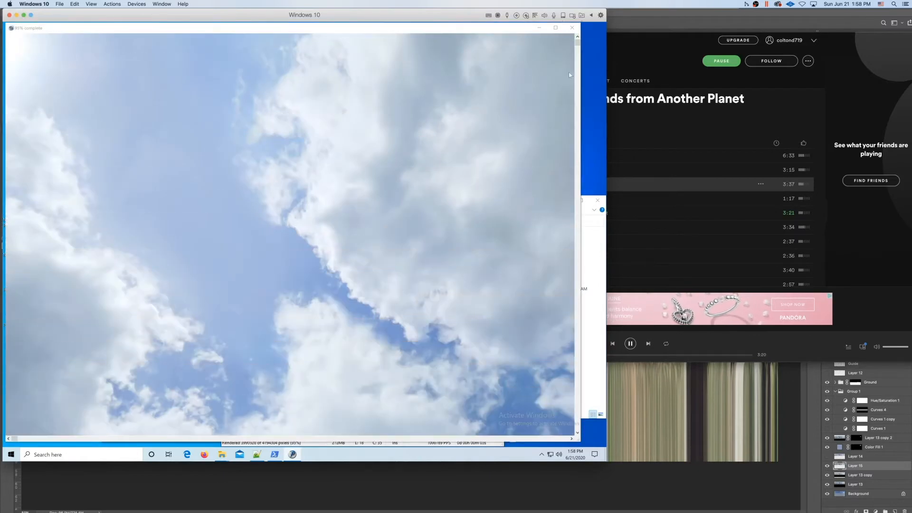
click(571, 28)
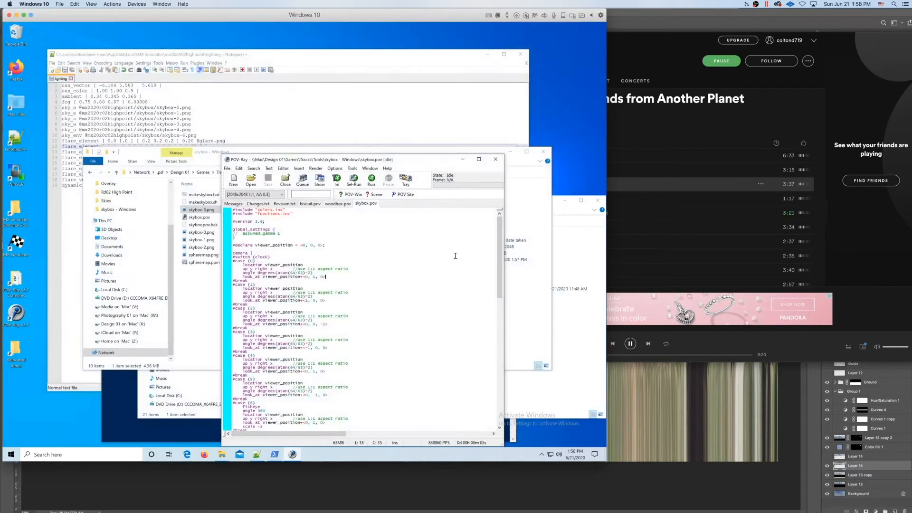
Rename the newly rendered skybox.png as skybox-4.png, declining the duplicate skybox-0 name.
click(220, 291)
click(202, 211)
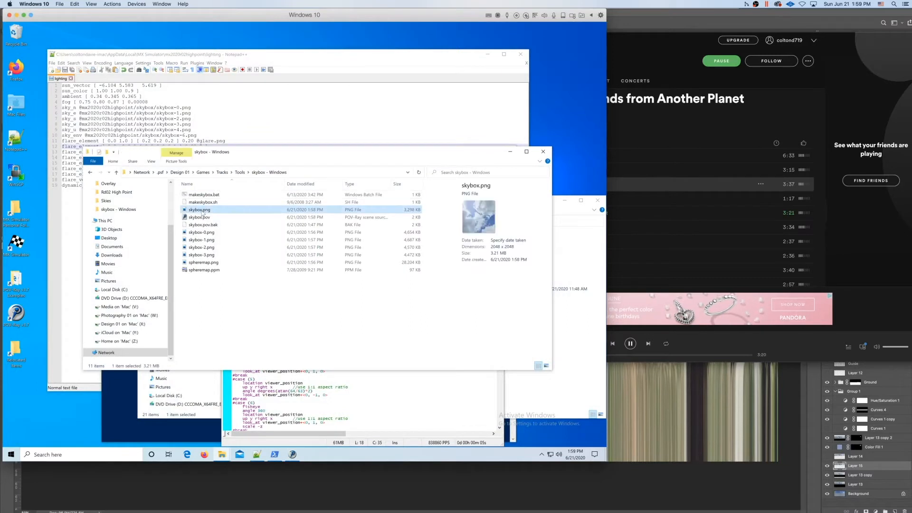
key(F2)
text(skybox-0)
key(Return)
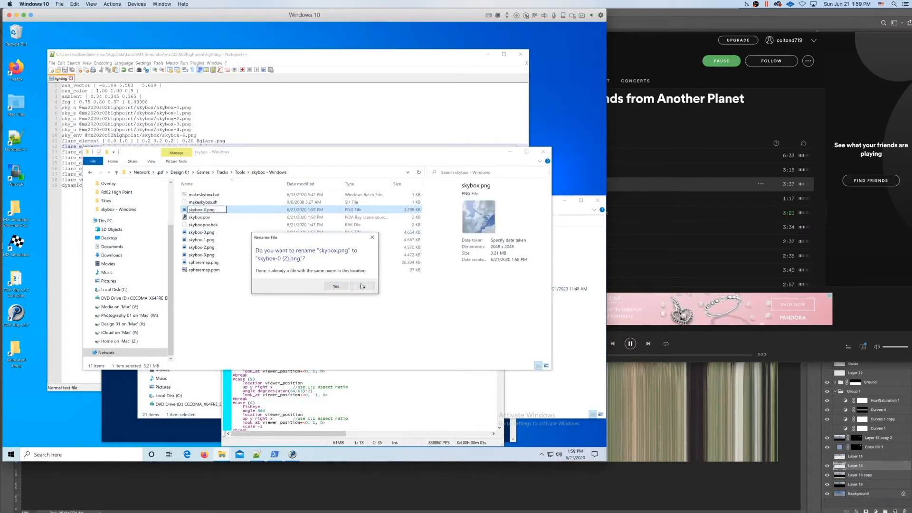
click(361, 285)
key(BackSpace)
key(BackSpace)
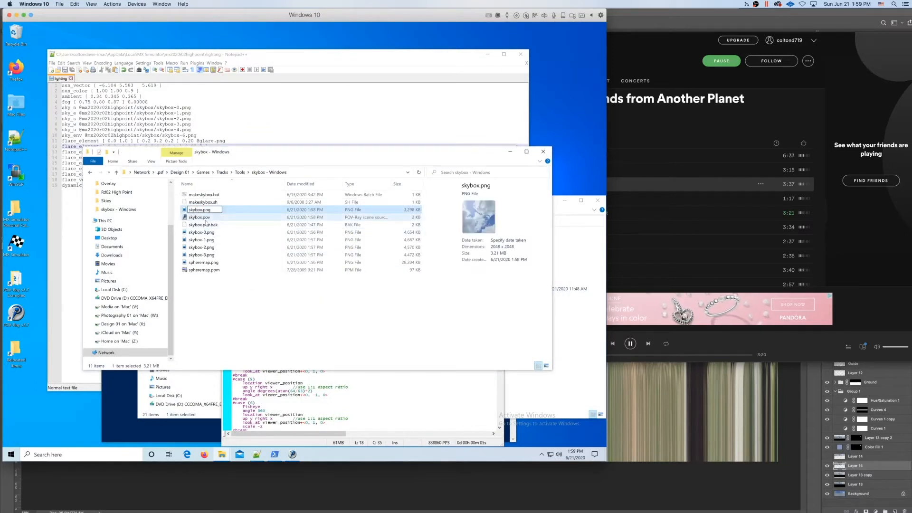
text(-4)
Replace the camera lines under case 0 in skybox.pov with those of case 5.
click(360, 395)
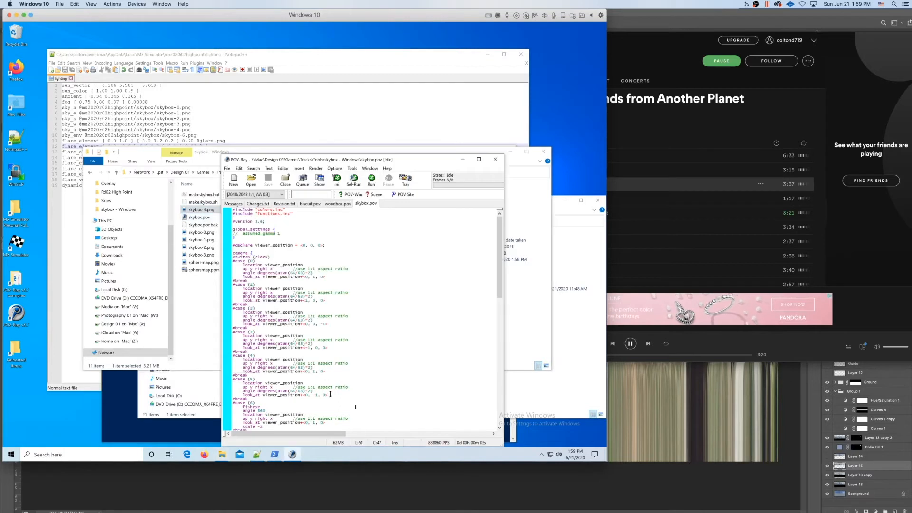
drag(330, 394, 213, 382)
key(ctrl+c)
drag(333, 276, 233, 265)
key(ctrl+v)
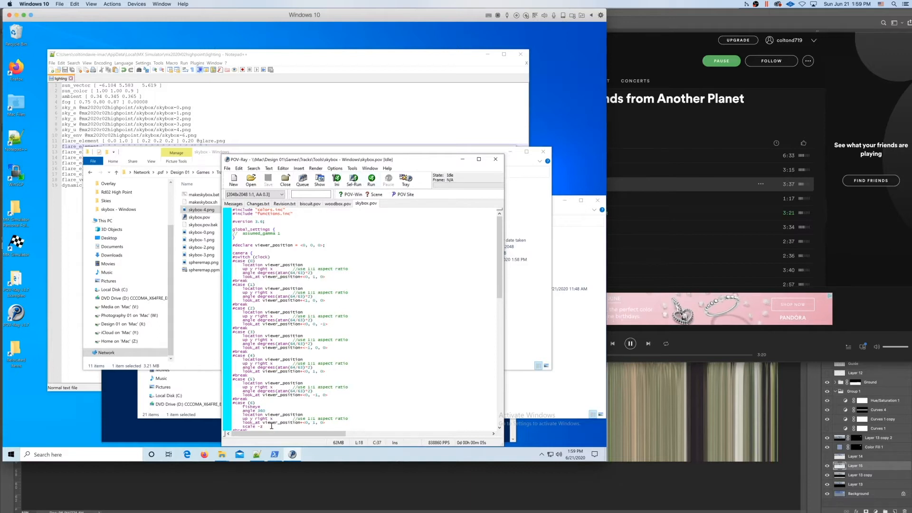
Replace the camera lines under case 0 in skybox.pov with those of case 6 and render the scene.
drag(272, 426, 232, 407)
key(ctrl+c)
drag(330, 276, 222, 264)
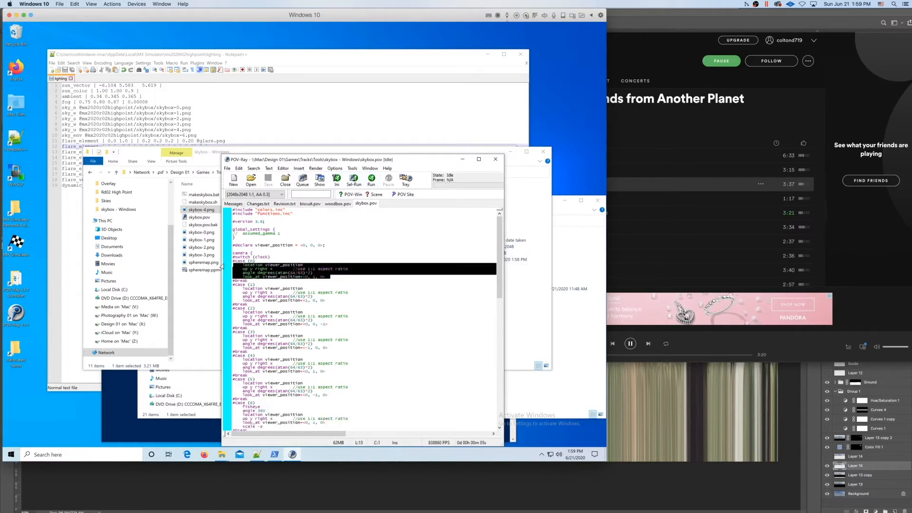
key(ctrl+v)
key(alt+g)
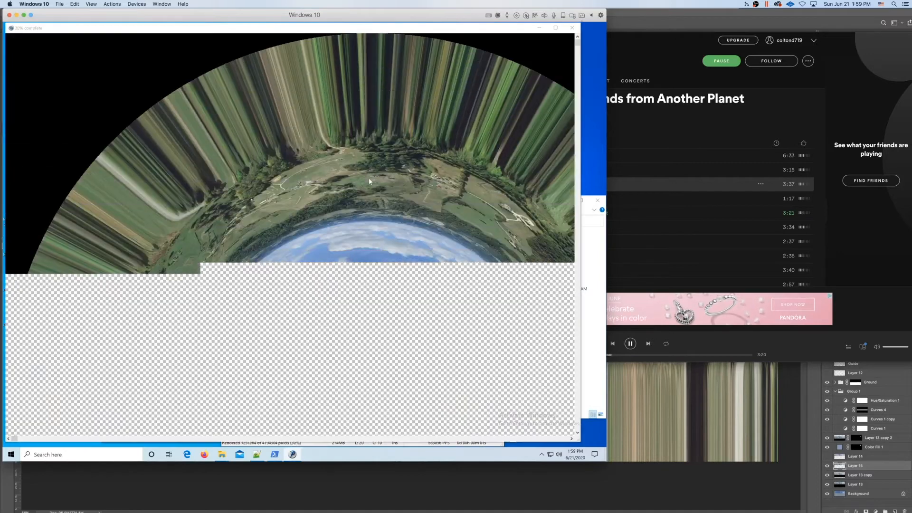
click(575, 28)
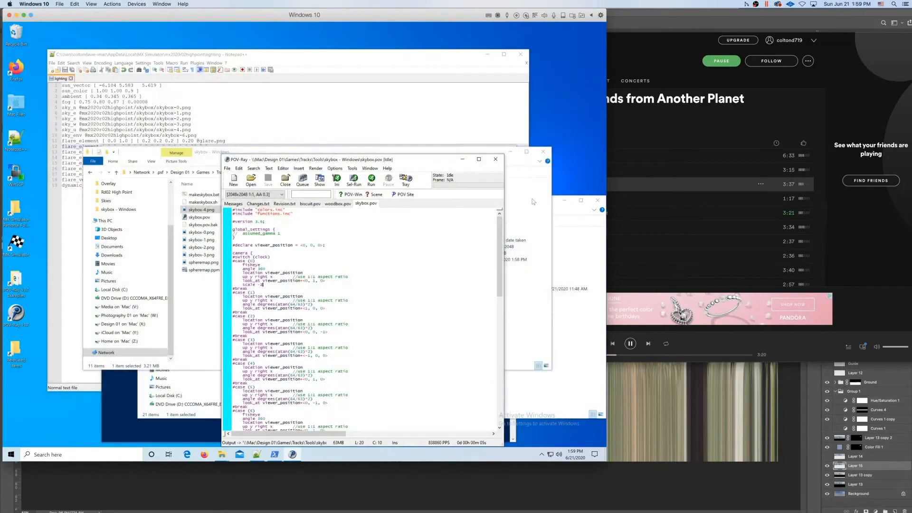
Rename the newly rendered skybox.png as skybox-6.png and open the image to check it.
click(192, 292)
click(201, 210)
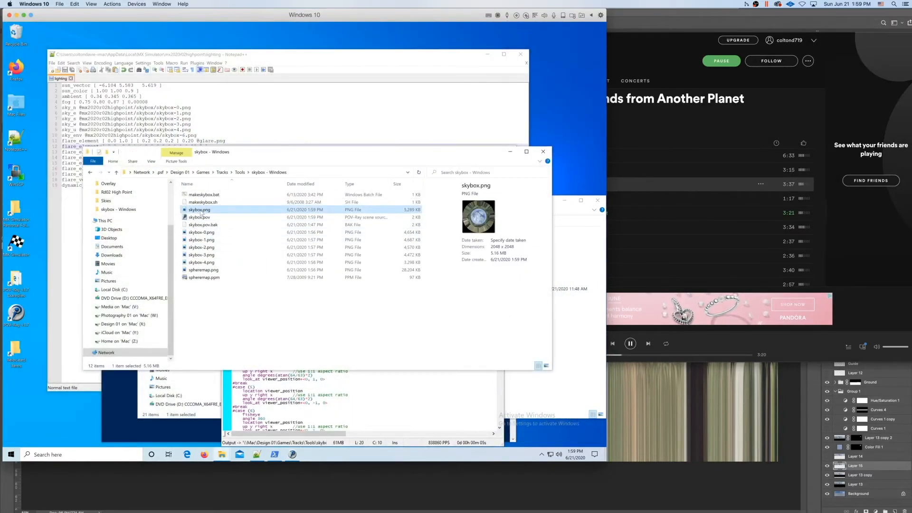
key(F2)
key(Right)
text(-6)
key(Return)
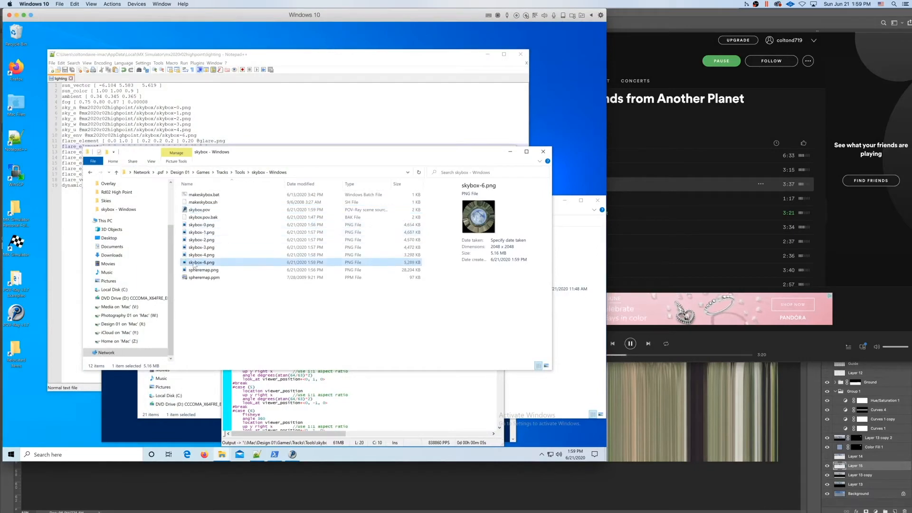
double_click(194, 264)
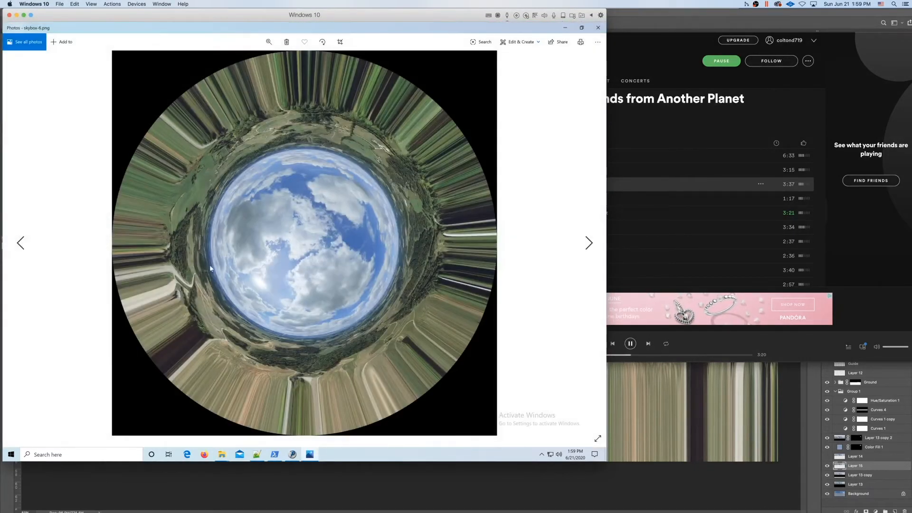
click(597, 27)
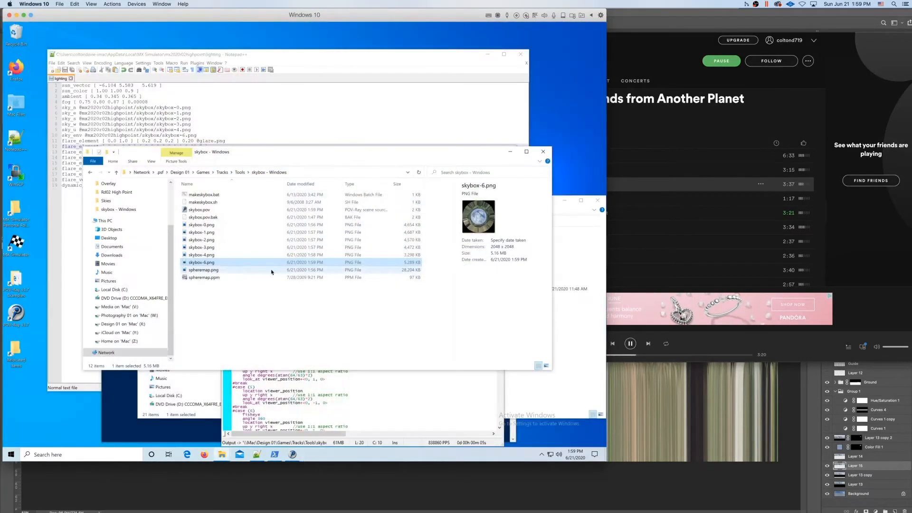
Copy the six numbered skybox PNG files into the skybox folder of the mx2020r02highpoint track, replacing the files there.
shift+click(209, 225)
click(552, 400)
double_click(251, 260)
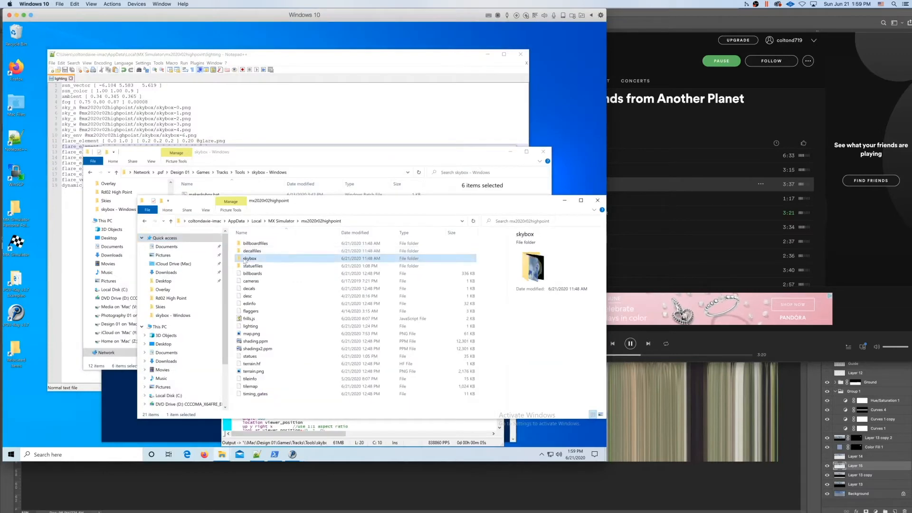
drag(300, 155, 306, 341)
click(285, 230)
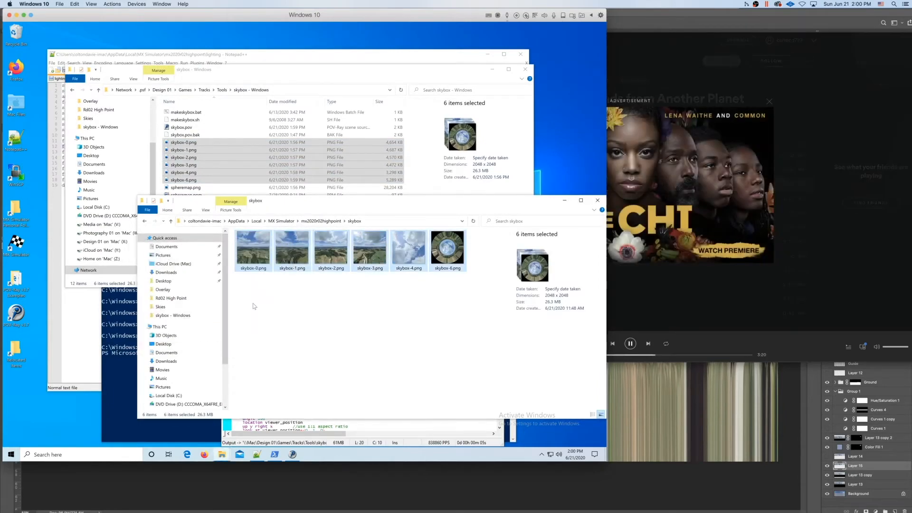
Switch to MX Simulator in full screen and enable lens flares and reflections in the advanced graphics setup.
click(26, 16)
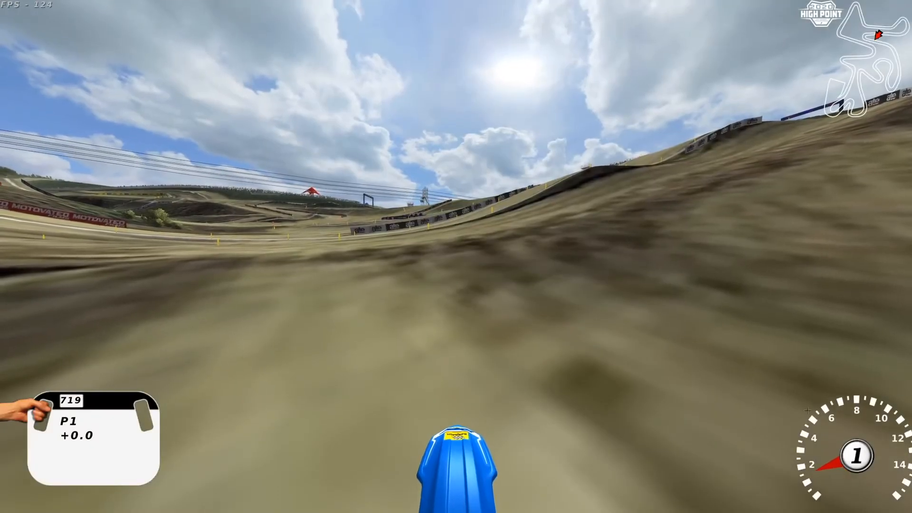
key(Escape)
click(234, 195)
click(266, 64)
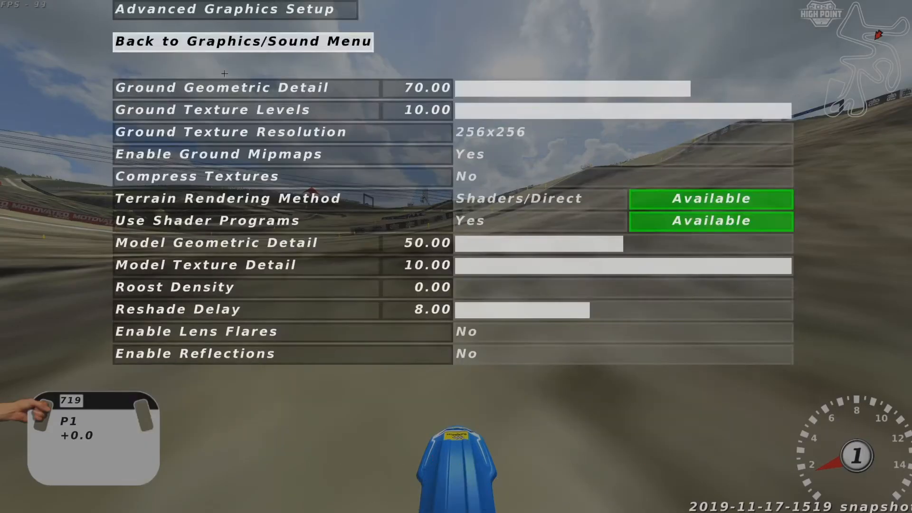
click(471, 331)
click(474, 354)
key(Escape)
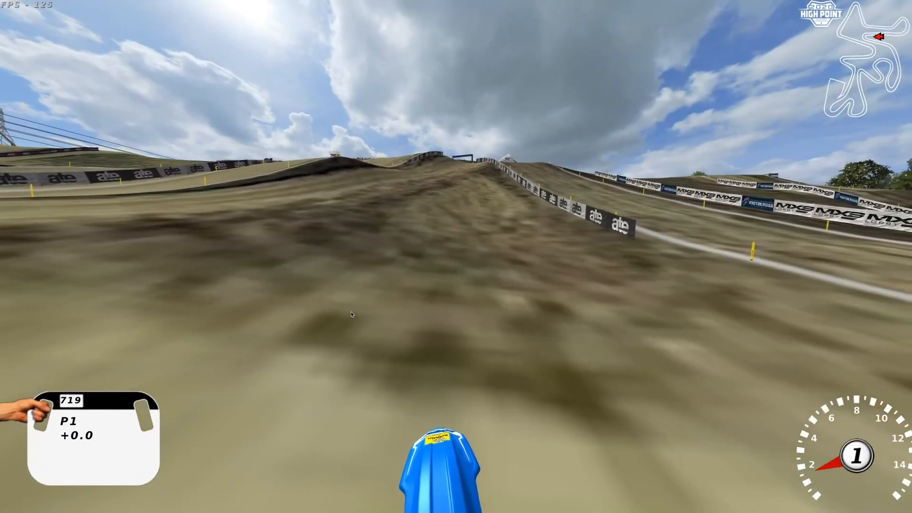
Exit MX Simulator and switch to Photoshop with the CGSkies_0166 Highpoint 2020 document.
key(Escape)
click(313, 263)
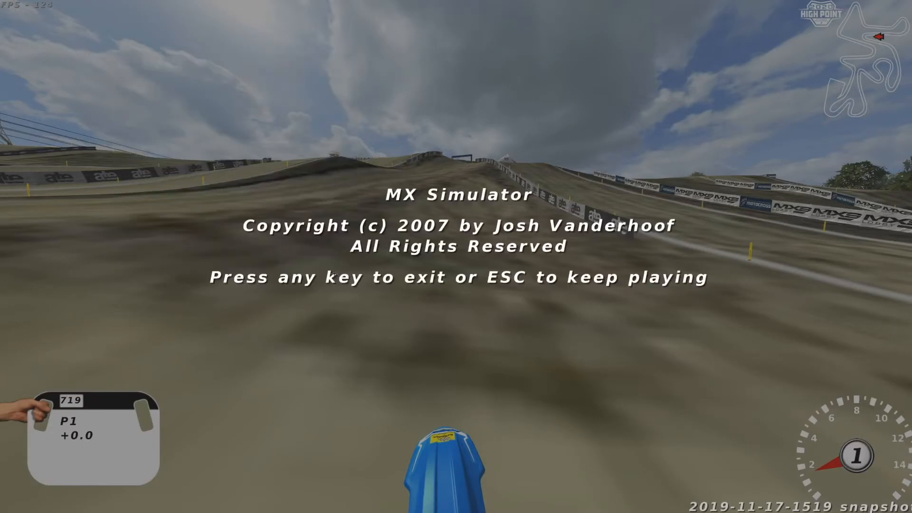
click(314, 262)
mouse_move(429, 498)
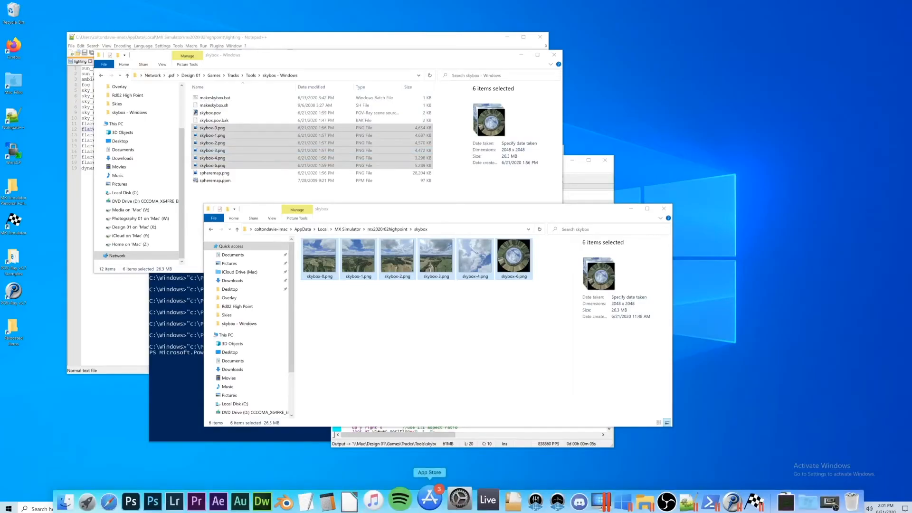
click(178, 502)
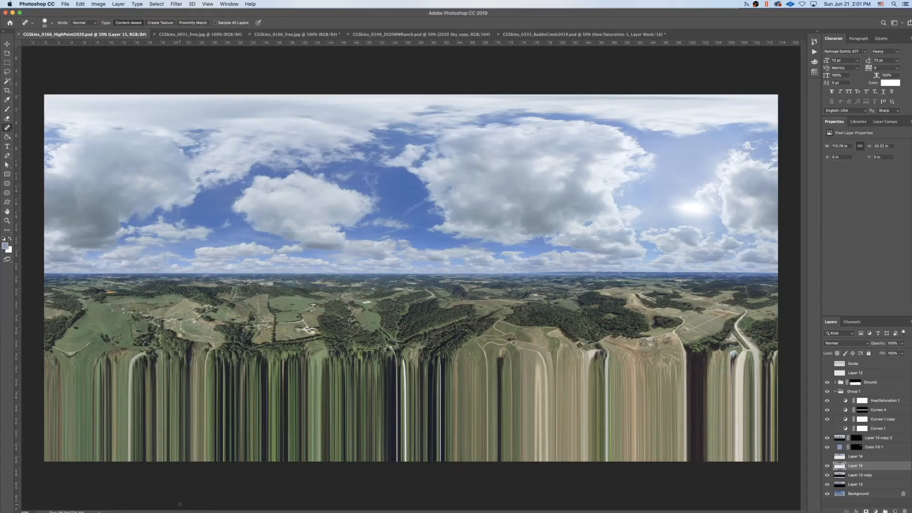
Sample the sun's colour in the sky with the foreground Color Picker, then cancel without changing the foreground colour.
click(5, 246)
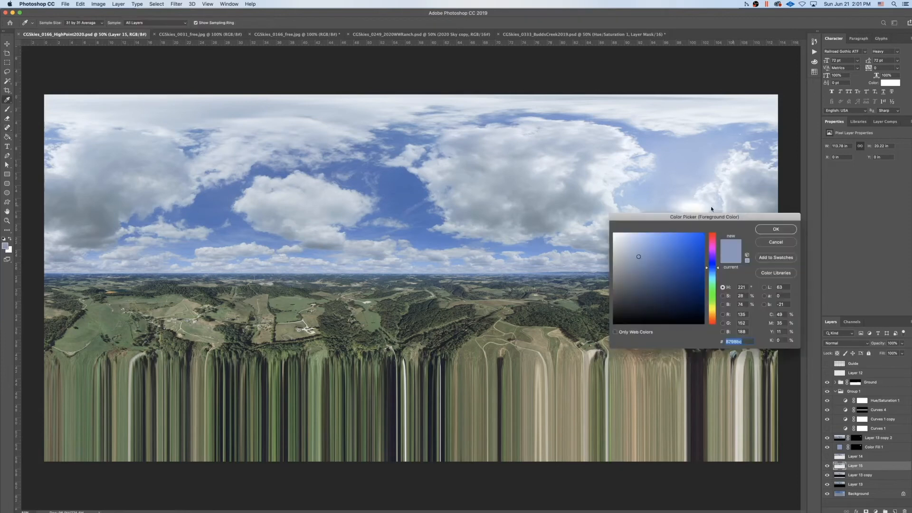
mouse_move(709, 216)
mouse_down()
mouse_move(700, 231)
mouse_move(695, 208)
mouse_up()
click(693, 208)
click(758, 257)
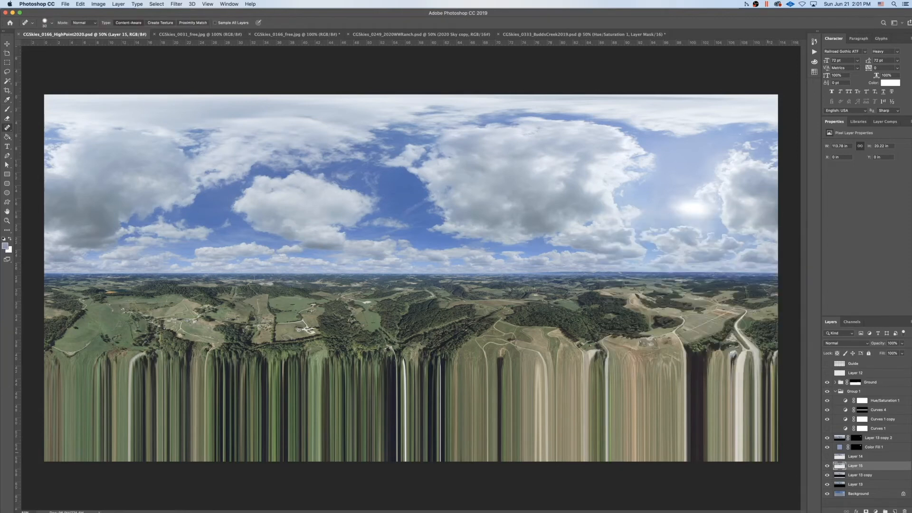
Overlay the Guide grid and sample several points of the sun in the Color Picker, cancelling it and hiding the grid again.
click(826, 363)
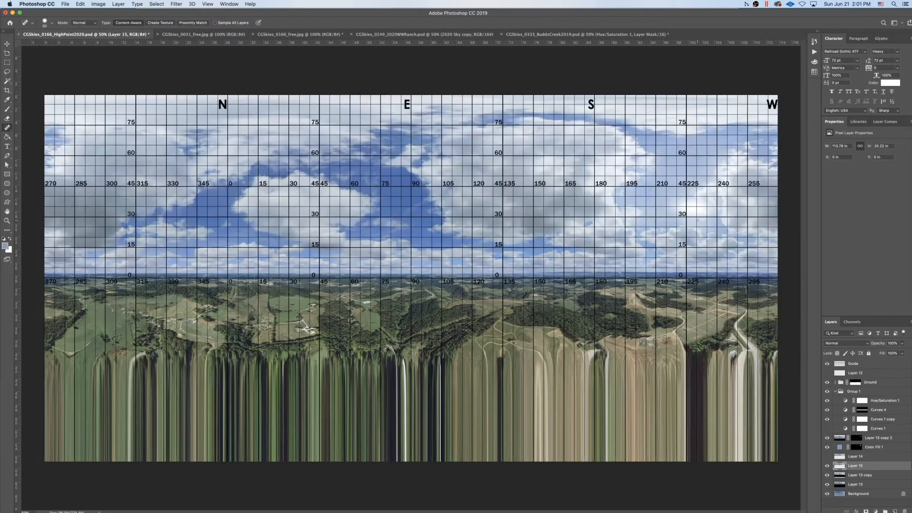
click(4, 244)
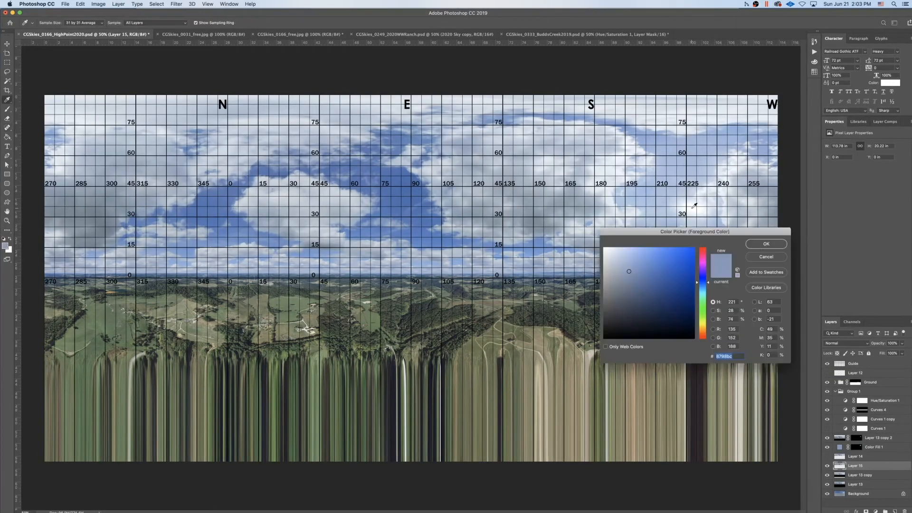
click(696, 205)
click(692, 211)
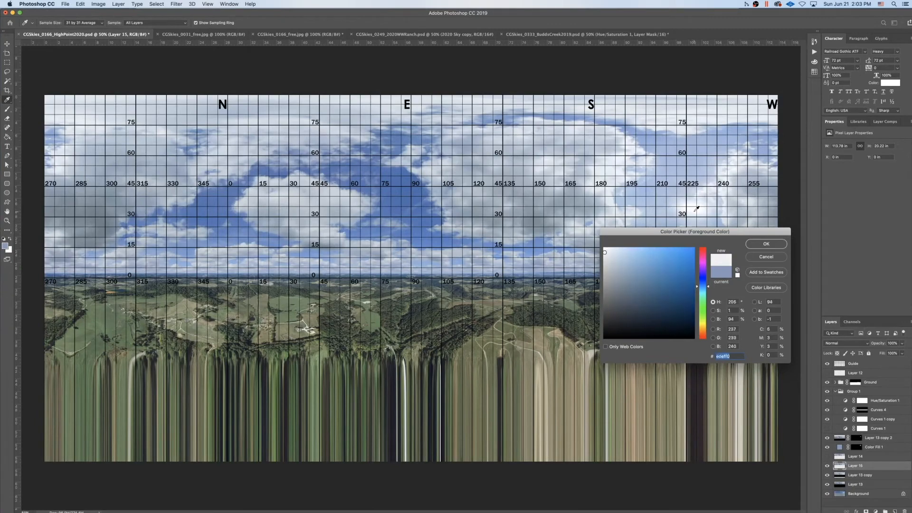
click(695, 208)
click(690, 209)
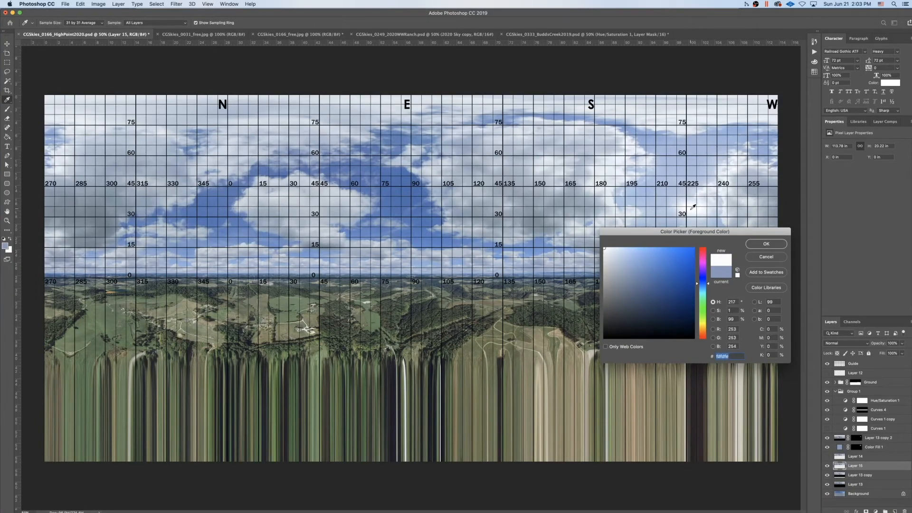
click(766, 257)
click(850, 363)
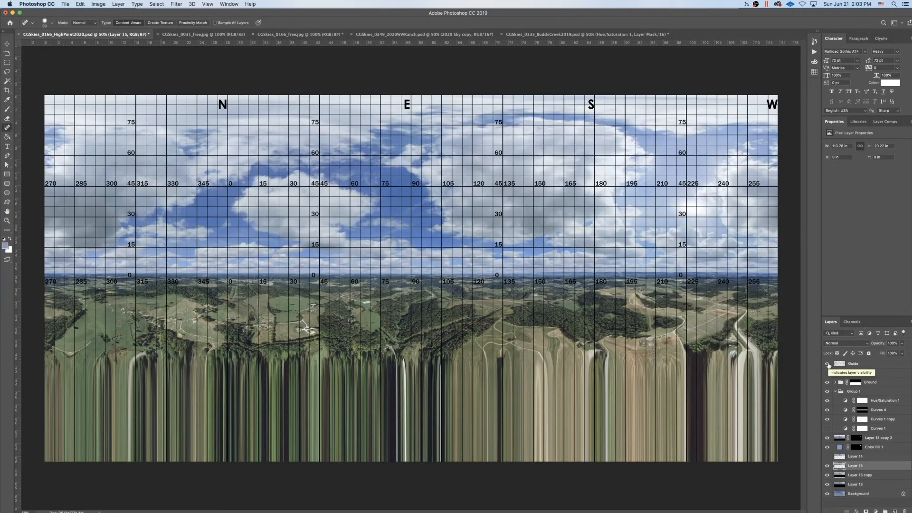
click(827, 364)
Toggle the Color Fill 1 layer off and on to compare, and hide Layer 13 copy 2.
click(825, 447)
click(826, 447)
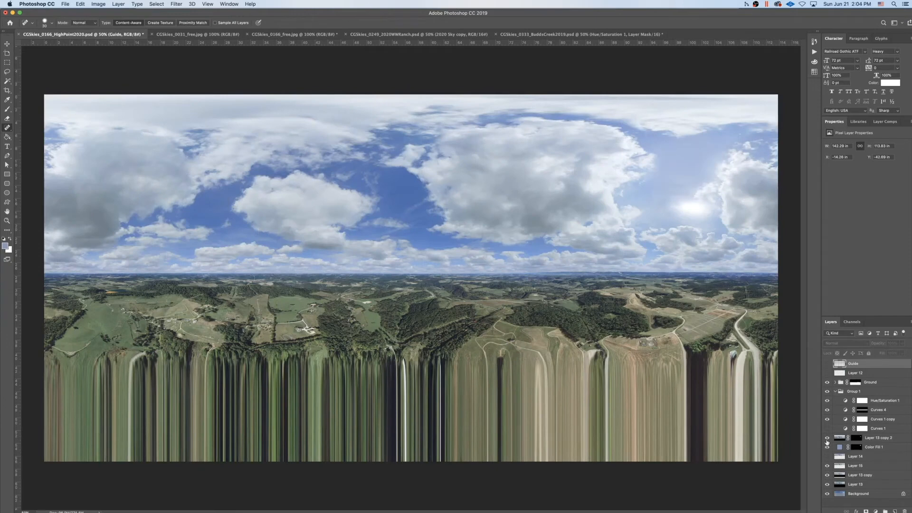
click(827, 439)
Duplicate the Background layer directly above Color Fill 1 and set the copy's blend mode to Lighten.
click(839, 494)
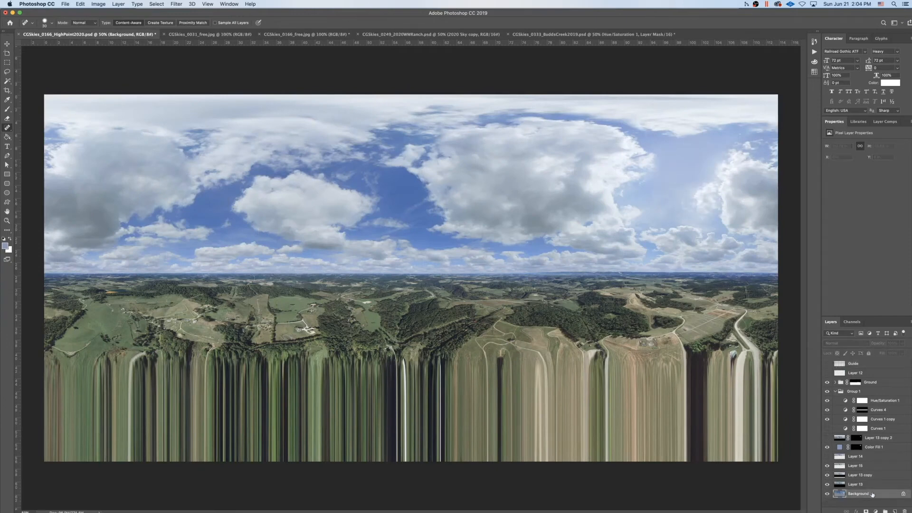
drag(872, 495, 874, 445)
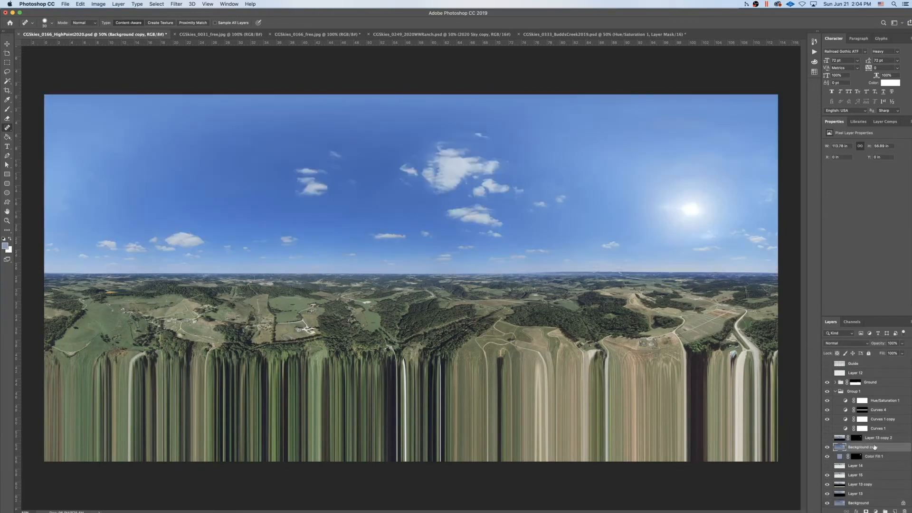
click(845, 344)
click(836, 390)
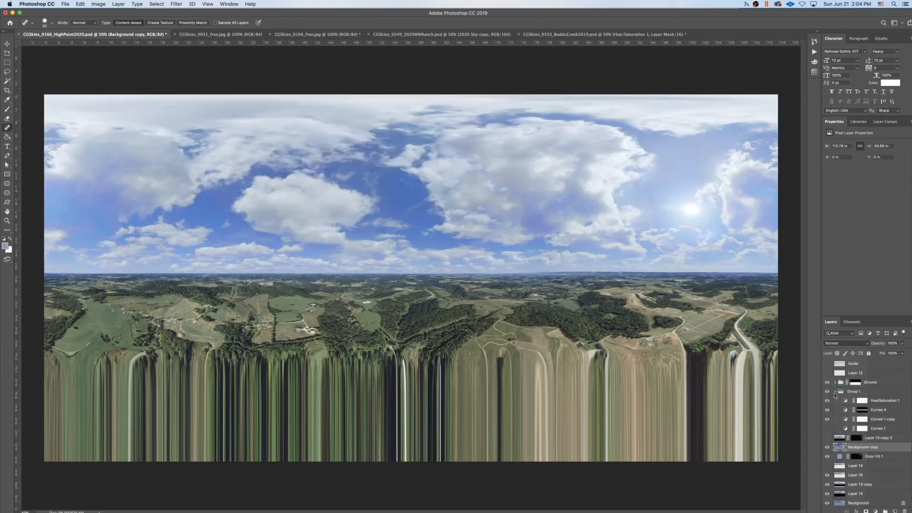
Add a Hide All layer mask to the Background copy layer.
click(118, 4)
mouse_move(200, 118)
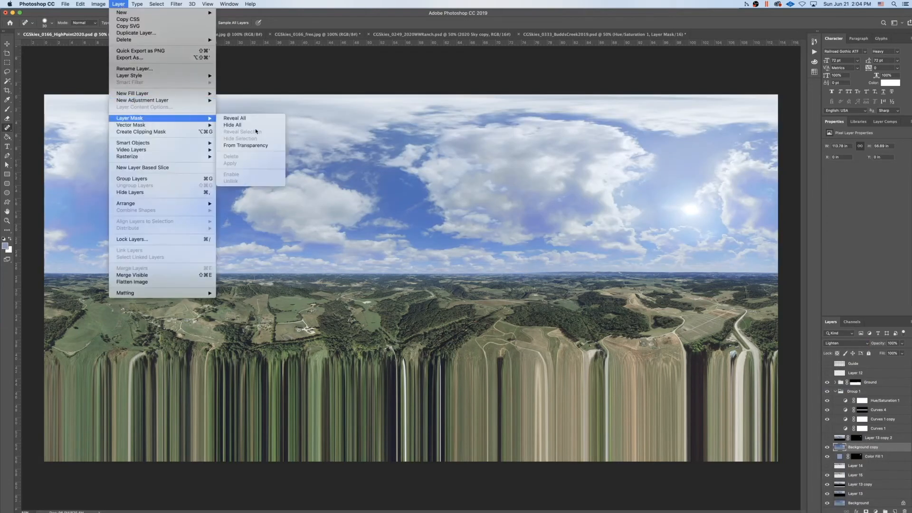
click(241, 127)
Reveal the original sun by painting white on the Background copy mask with an enlarged brush at 100% flow.
key(b)
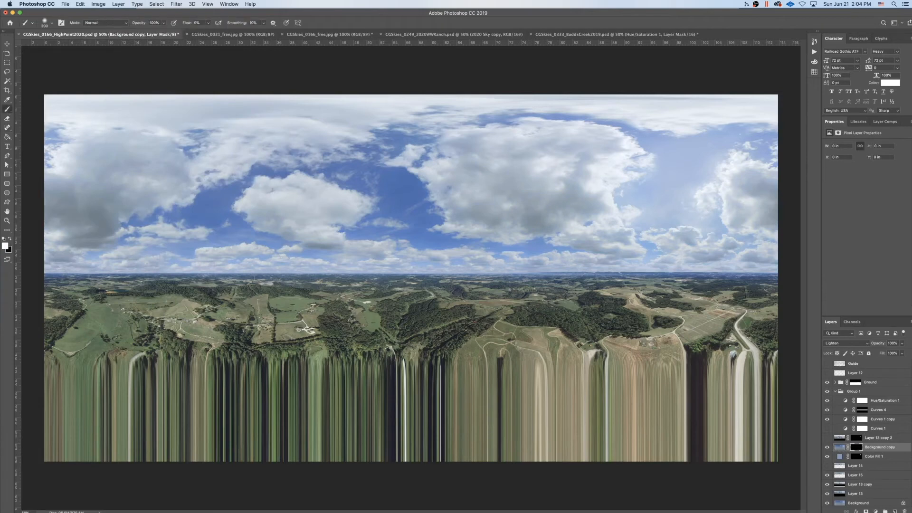
key(shift+0)
click(688, 221)
key(bracketright)
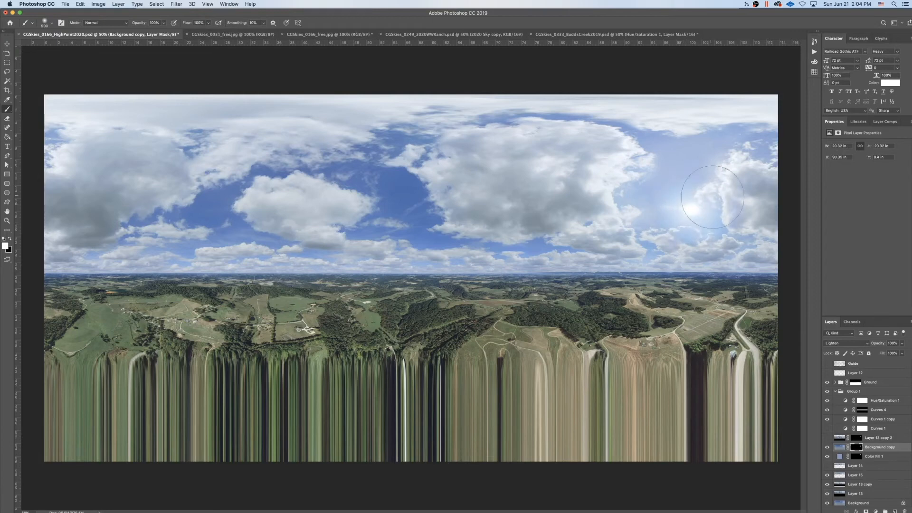
Lower the saturation of the Background copy image with a Hue/Saturation adjustment applied to the layer itself.
click(839, 446)
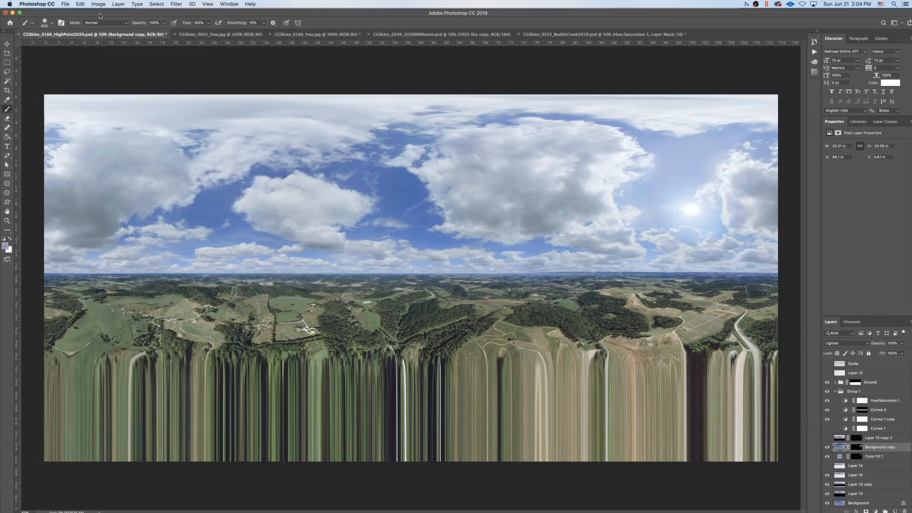
click(98, 4)
mouse_move(114, 30)
click(214, 65)
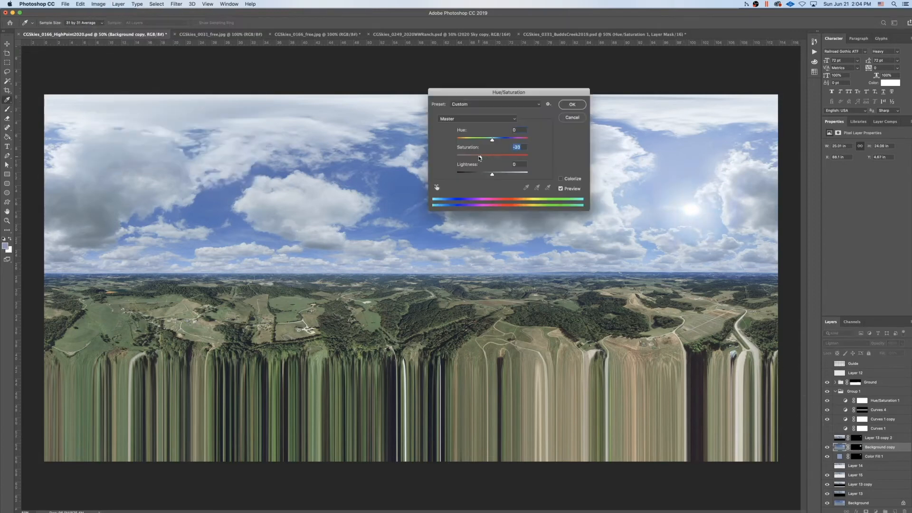
click(572, 104)
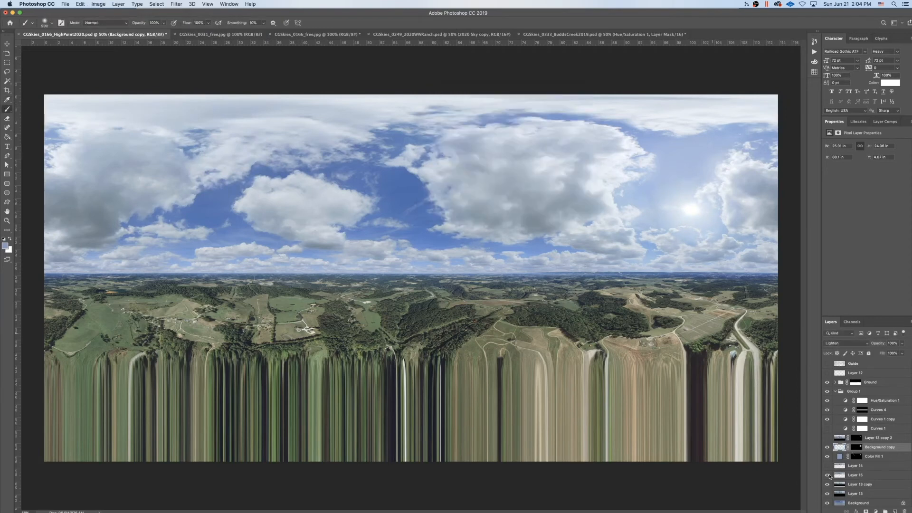
Toggle the visibility of Background copy and Layer 13 copy 2 to compare the sun with and without them.
click(826, 447)
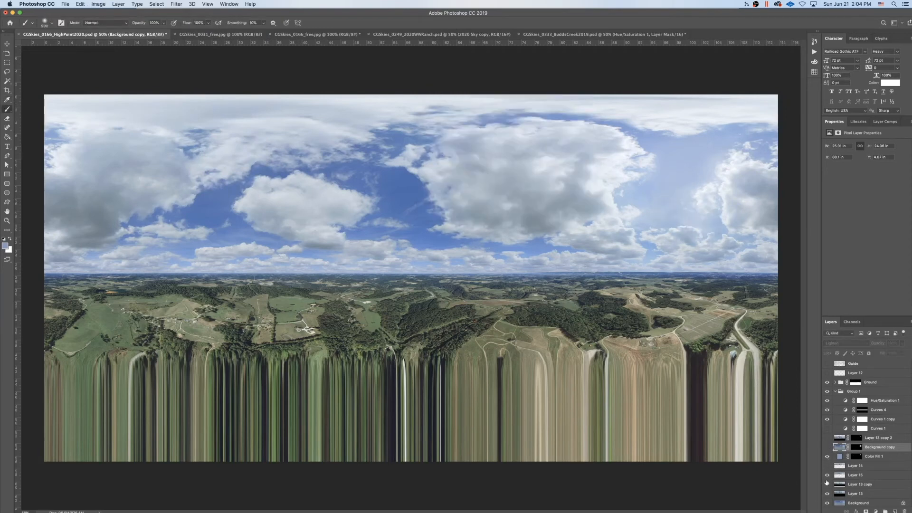
click(826, 447)
click(827, 446)
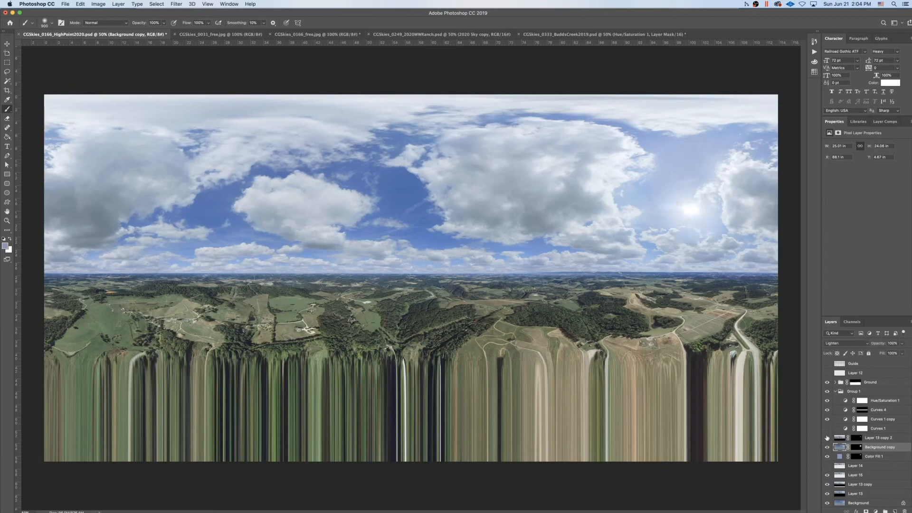
click(826, 438)
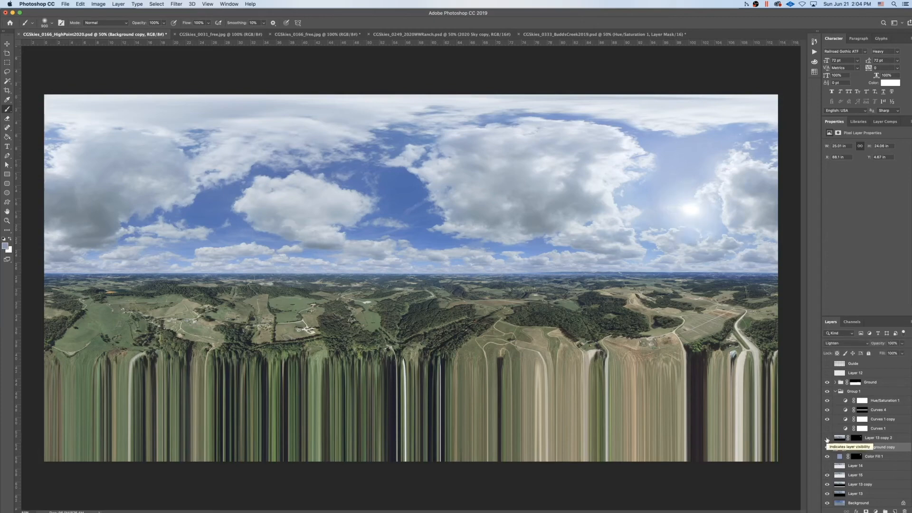
Refine the Background copy mask around the sun by painting black with a smaller brush at 10% flow.
key(super+plus)
key(super+plus)
scroll(744, 293, right, 15)
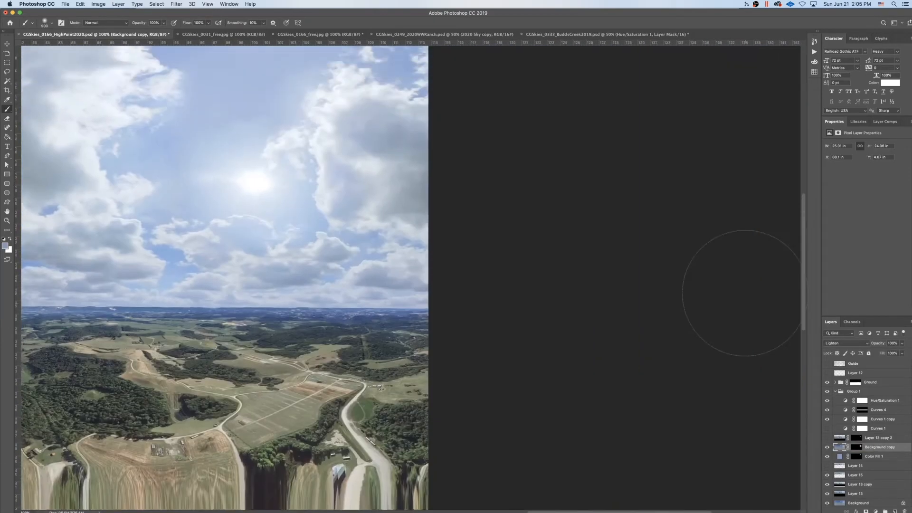
scroll(745, 293, up, 2)
click(856, 447)
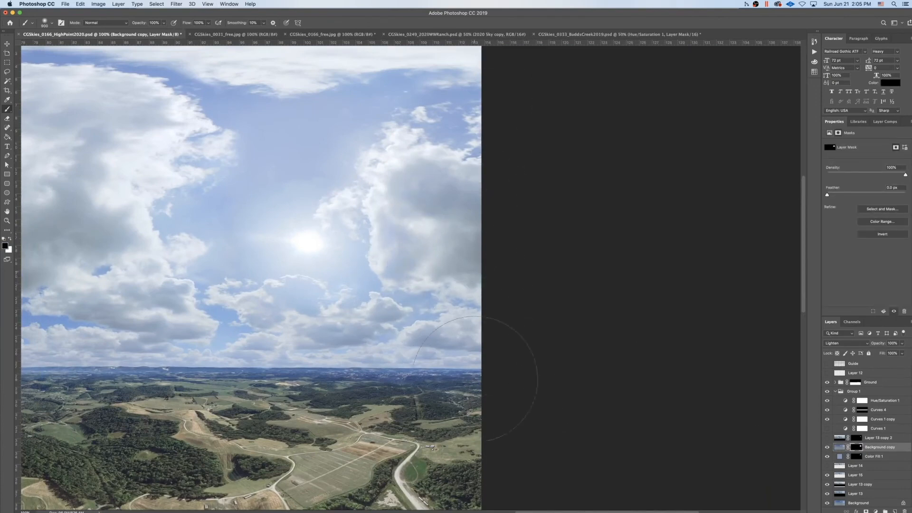
click(208, 23)
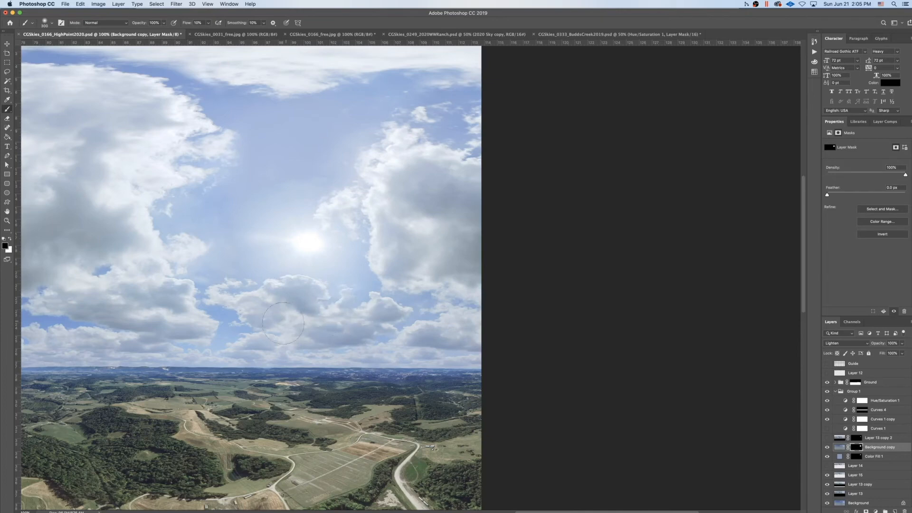
key(super+minus)
key(super+minus)
click(5, 246)
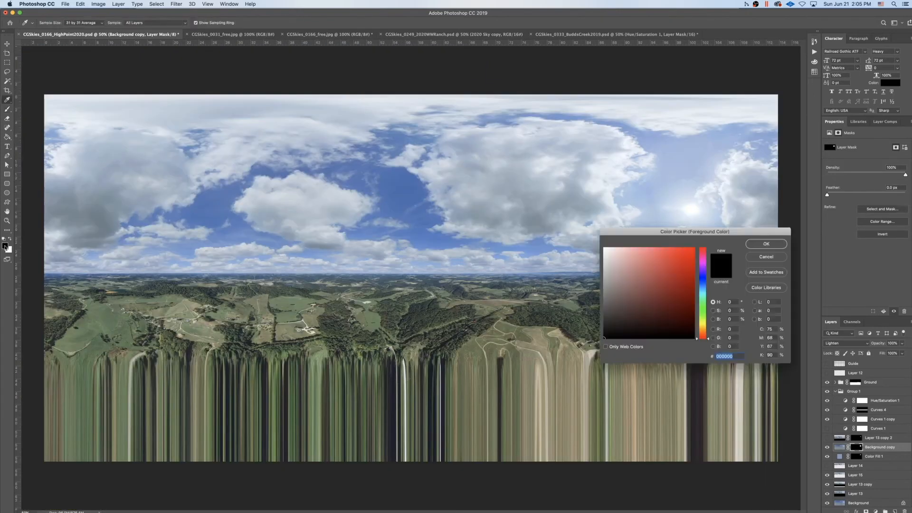
key(Return)
key(b)
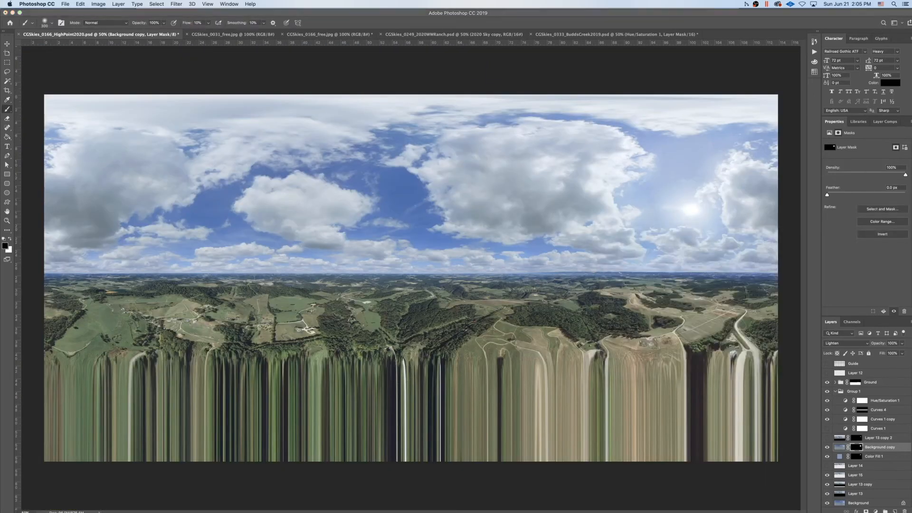
Export the panorama as a PNG over the existing spheremap.png in the skybox - Windows folder.
click(65, 3)
mouse_move(79, 95)
click(200, 95)
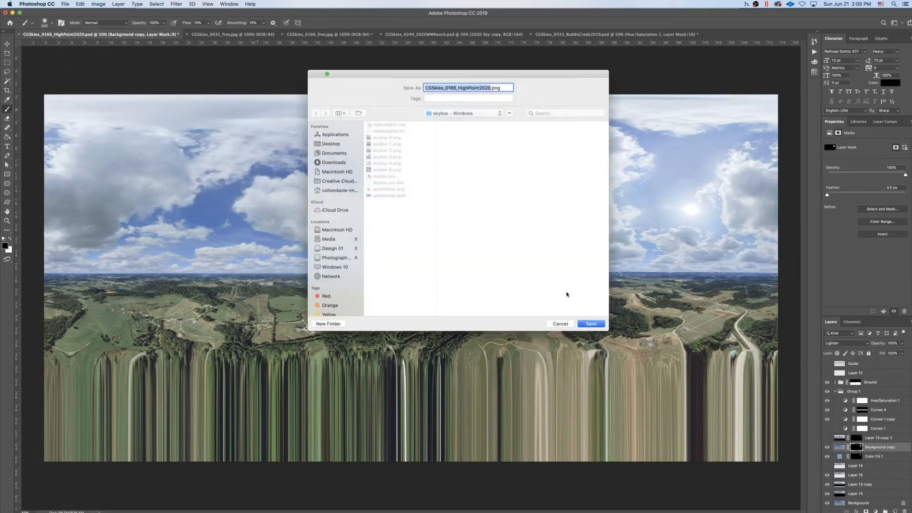
click(387, 189)
click(591, 323)
click(512, 121)
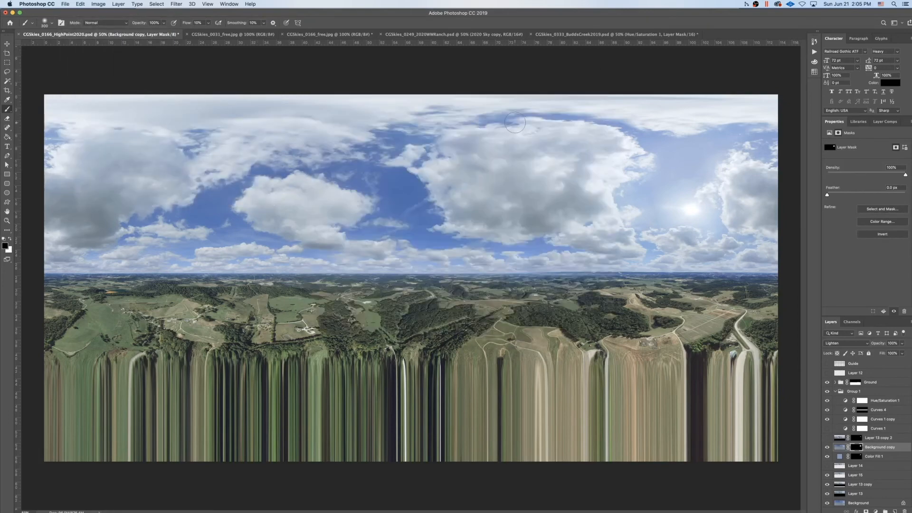
Switch to Windows and delete the six old skybox face PNGs, skybox-0 to skybox-6, from the skybox - Windows folder.
mouse_move(457, 510)
click(644, 501)
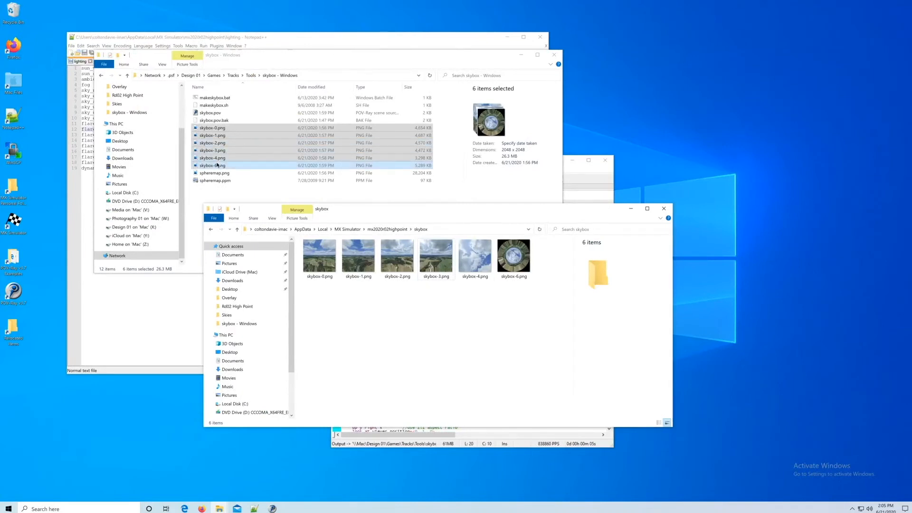
click(224, 165)
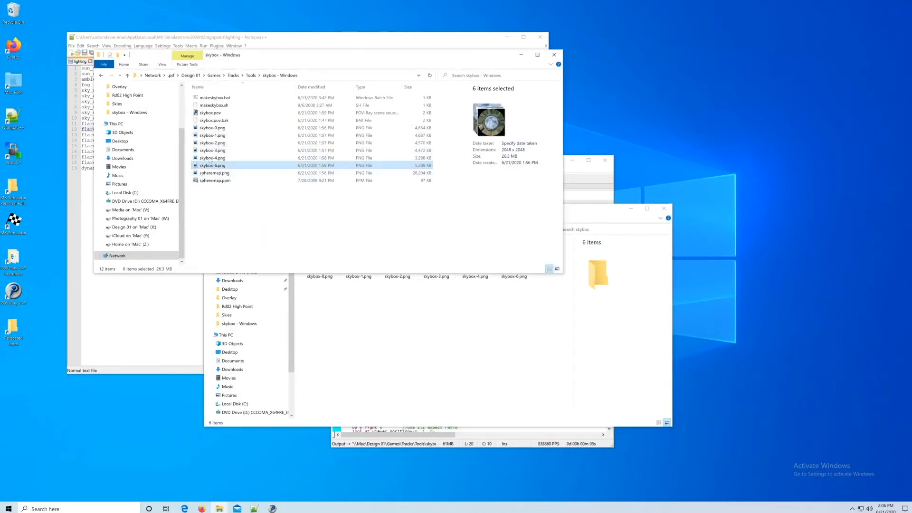
shift+click(214, 129)
right_click(214, 129)
click(231, 305)
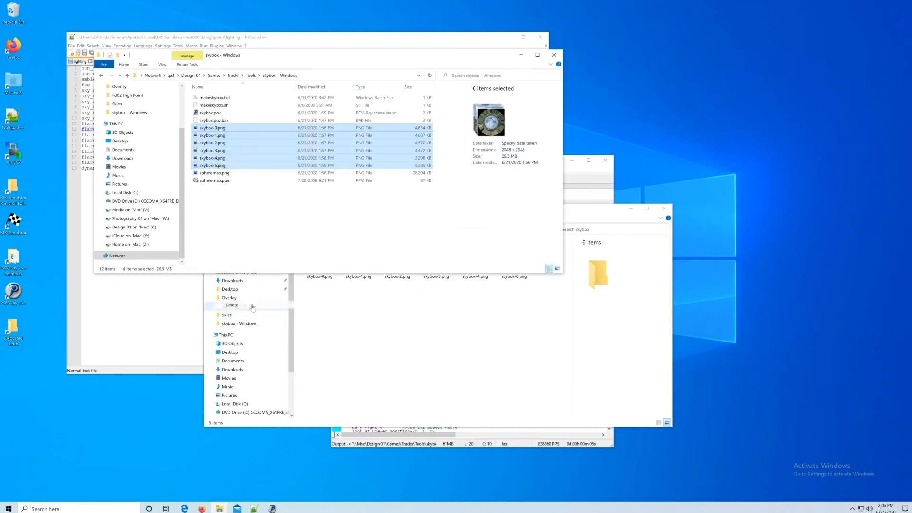
key(Return)
Render the skybox.pov scene in POV-Ray and rename the output image skybox-6.png.
click(588, 180)
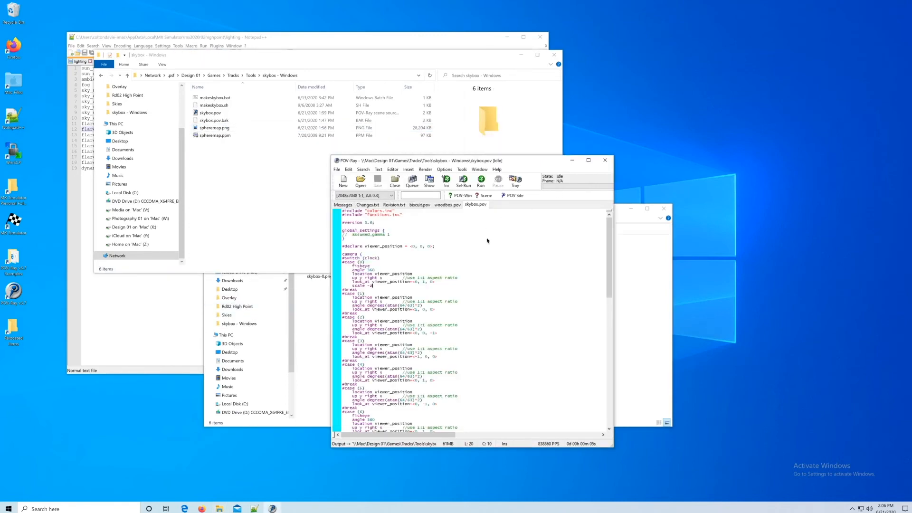
click(481, 179)
click(245, 176)
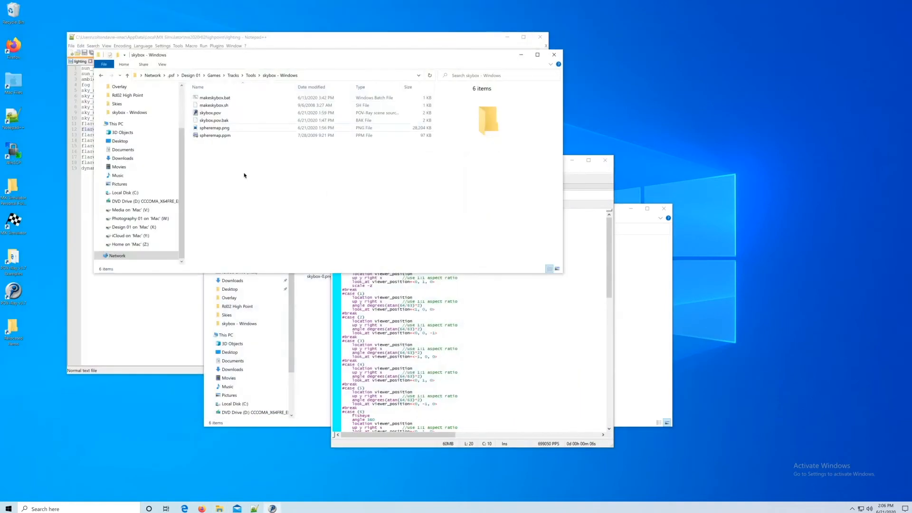
text(-6)
key(Return)
Render the next skybox face in POV-Ray and rename the output image skybox-4.png.
key(alt+Tab)
key(alt+g)
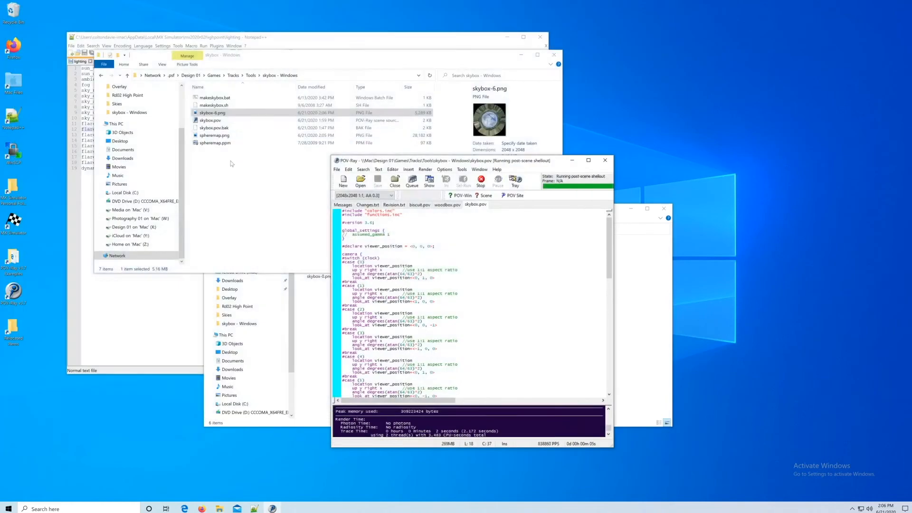
key(alt+Tab)
key(F2)
key(Right)
text(-4)
key(Return)
Render another skybox face in POV-Ray and rename the output image skybox-3.png.
key(alt+Tab)
key(alt+g)
key(alt+Tab)
key(F2)
key(Right)
text(-3)
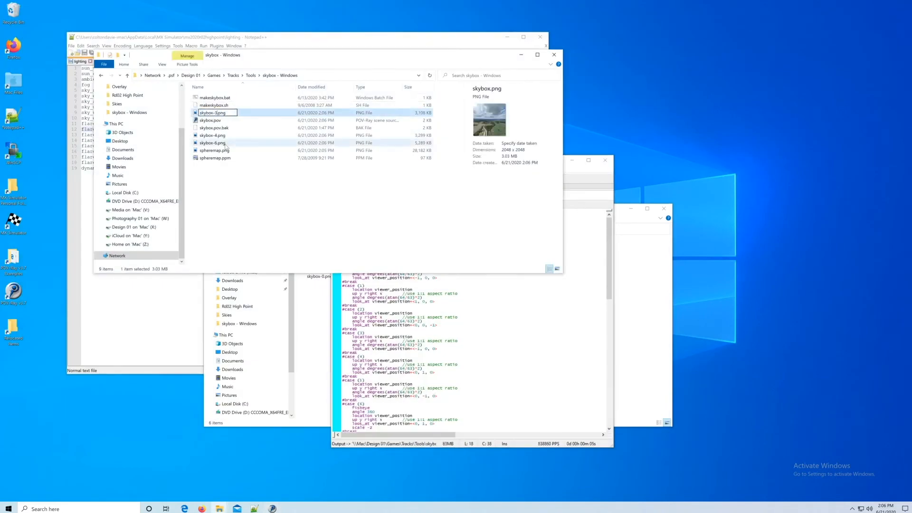
key(Return)
Render the following skybox face in POV-Ray and rename the output image skybox-2.png.
key(alt+Tab)
key(alt+g)
key(alt+Tab)
click(219, 114)
key(F2)
key(Right)
text(-2)
key(Return)
Render a further skybox face in POV-Ray and rename the output image skybox-1.png.
key(alt+Tab)
key(alt+g)
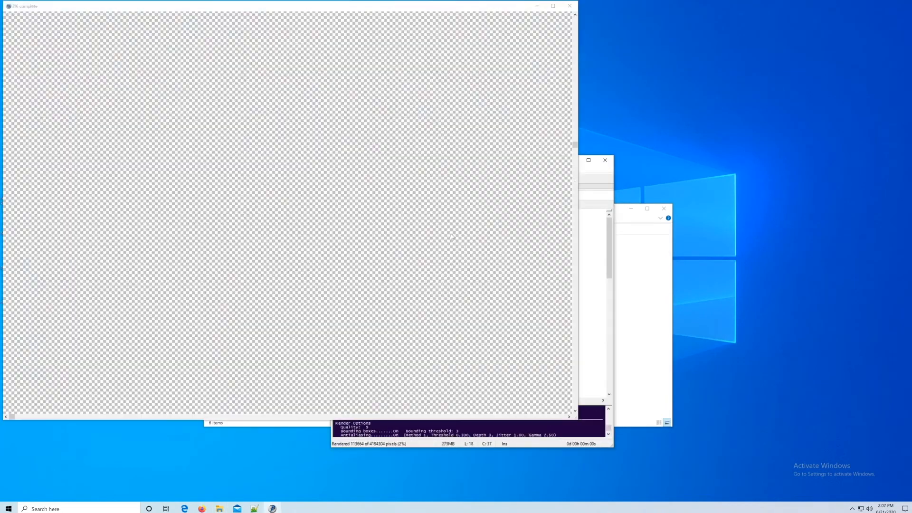
key(alt+Tab)
click(220, 114)
key(F2)
key(Right)
text(-1)
key(Return)
Render the last skybox face in POV-Ray and rename the output image skybox-0.png.
key(alt+Tab)
key(alt+g)
key(alt+Tab)
click(217, 114)
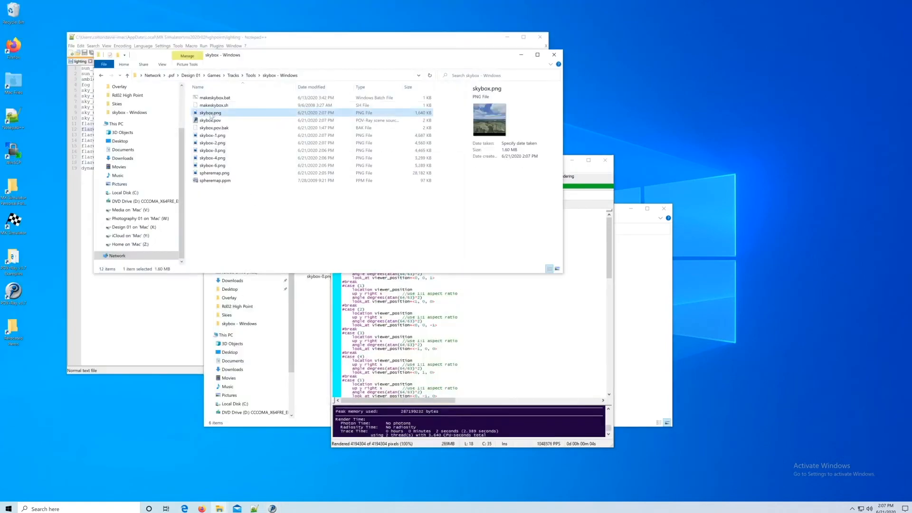
key(F2)
key(Right)
text(-0)
key(Return)
Copy the six rendered skybox PNGs into the mx2020r02highpoint skybox folder and launch MX Simulator to test them.
shift+click(216, 165)
key(ctrl+c)
key(alt+Tab)
key(ctrl+v)
double_click(13, 221)
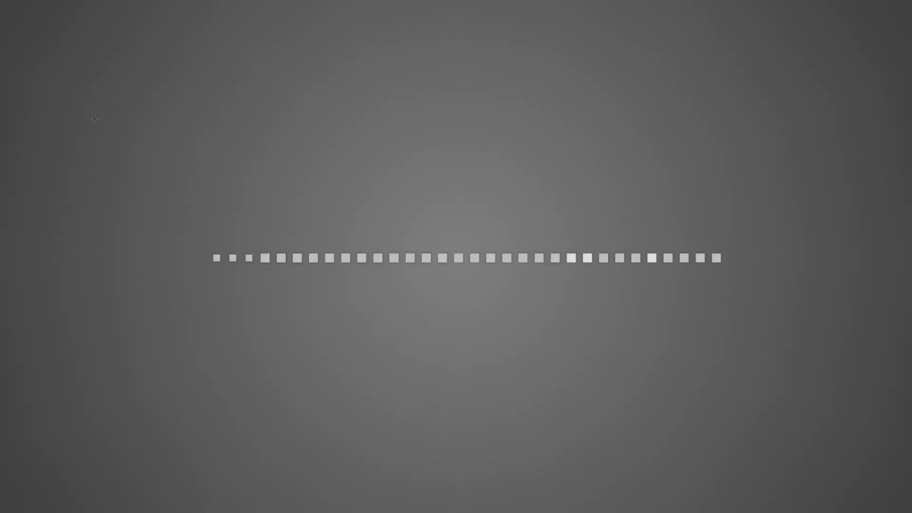
click(250, 43)
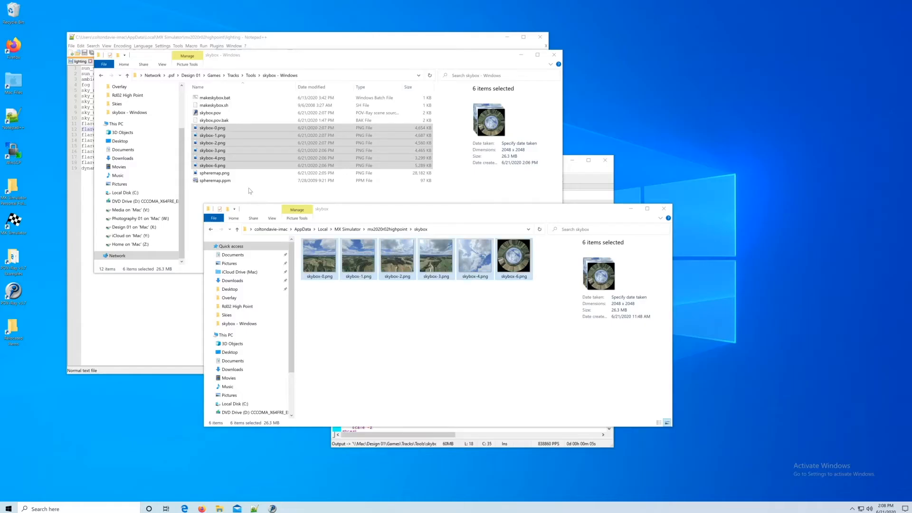
Bring up the Highpoint lighting file and open sun angle calculator.xlsx from the Tools folder on the Mac.
click(250, 191)
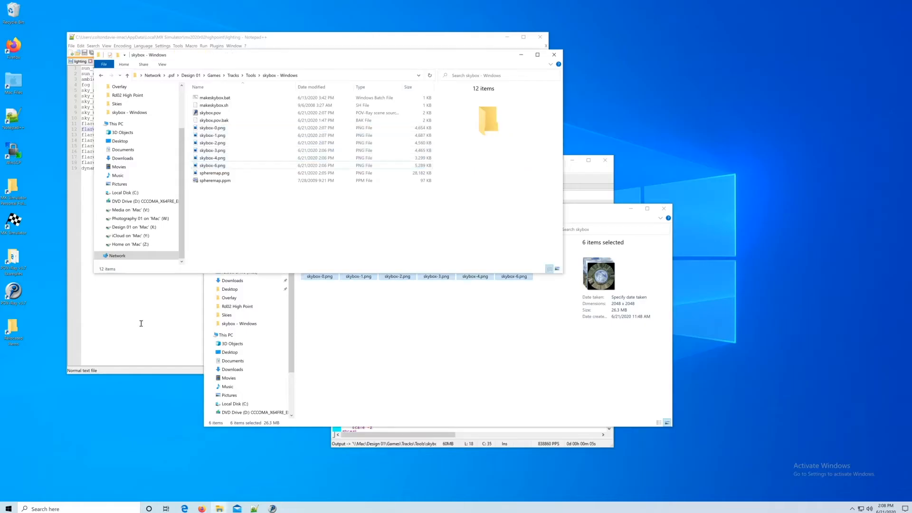
click(141, 323)
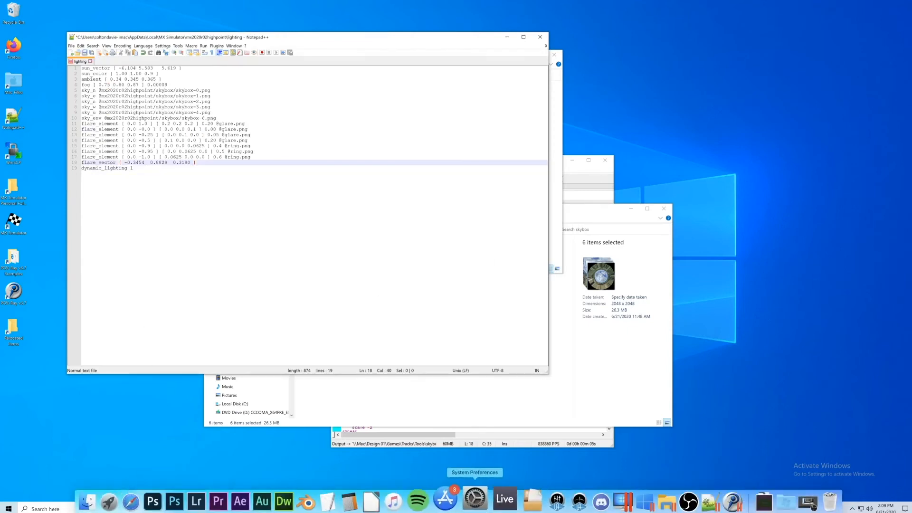
click(99, 505)
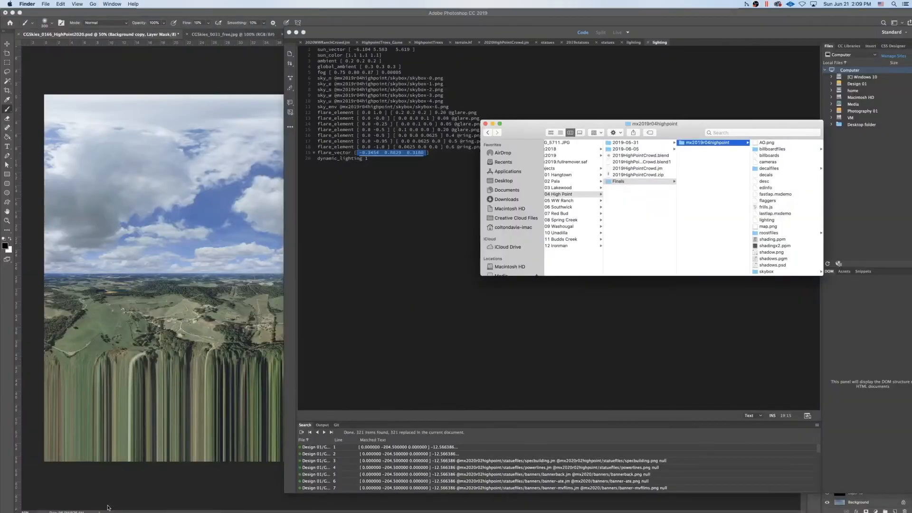
scroll(612, 222, left, 10)
scroll(613, 226, down, 15)
click(578, 253)
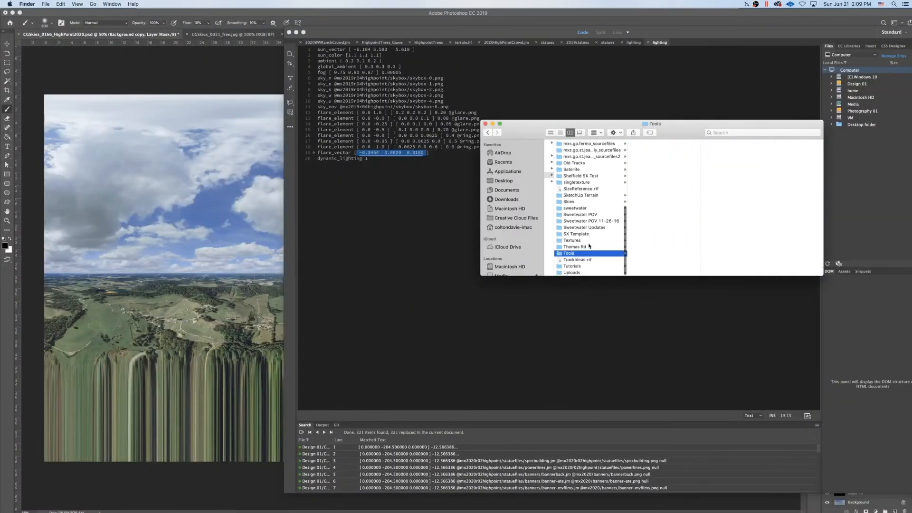
double_click(664, 212)
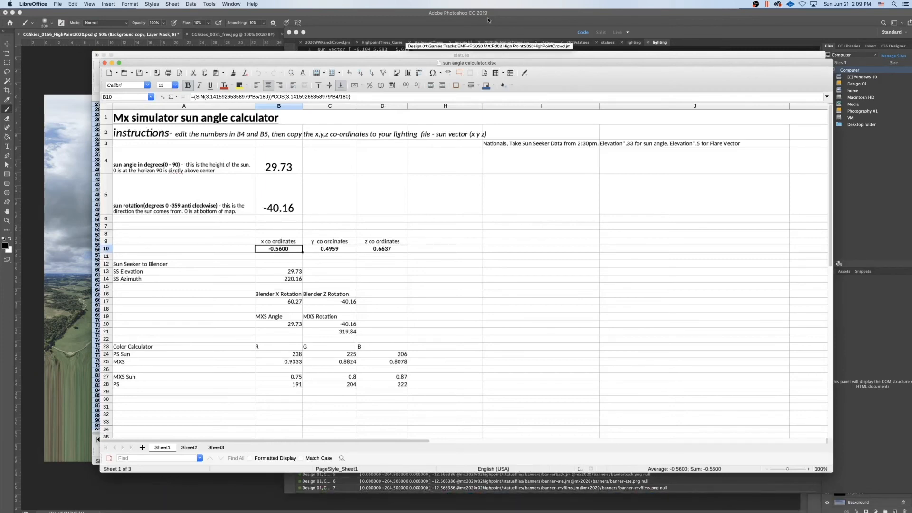
Switch to Photoshop and show the Guide layer to read the sun's elevation and azimuth.
click(487, 24)
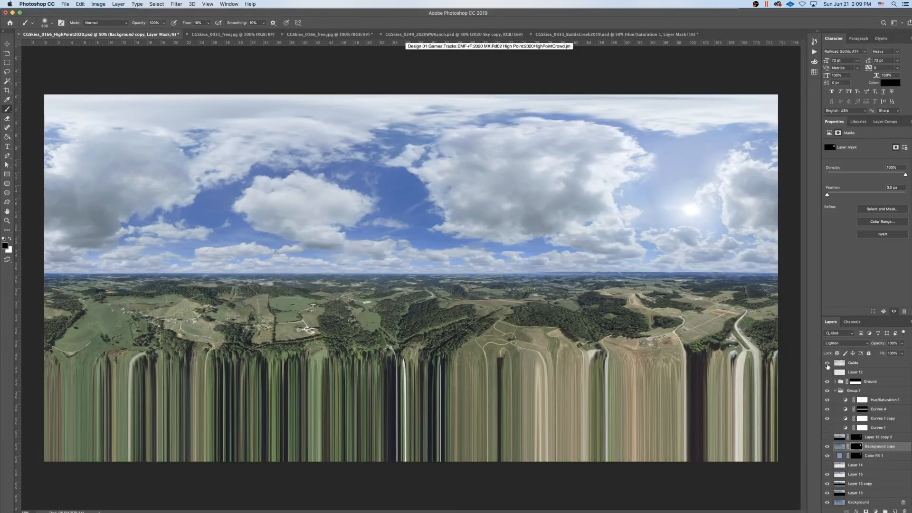
click(826, 364)
click(8, 44)
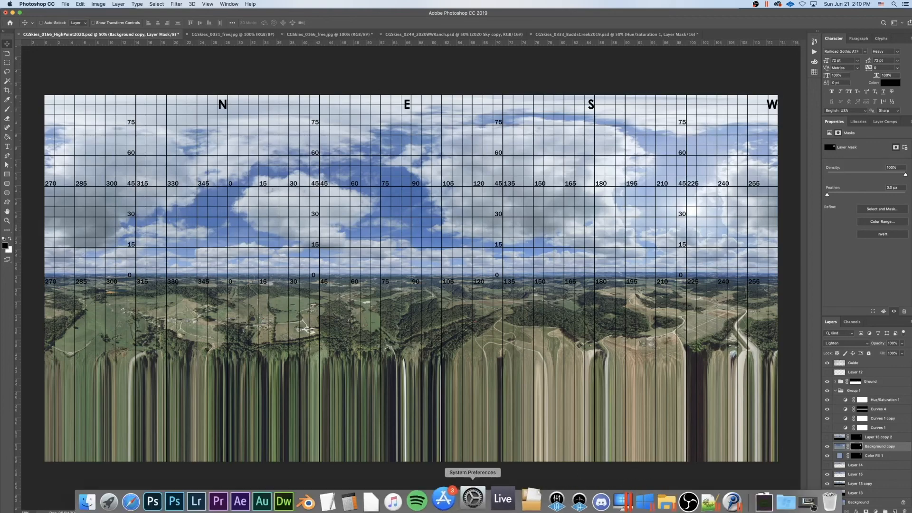
Set SS Elevation to 33 and SS Azimuth to 227 in the sun angle calculator in LibreOffice.
click(472, 496)
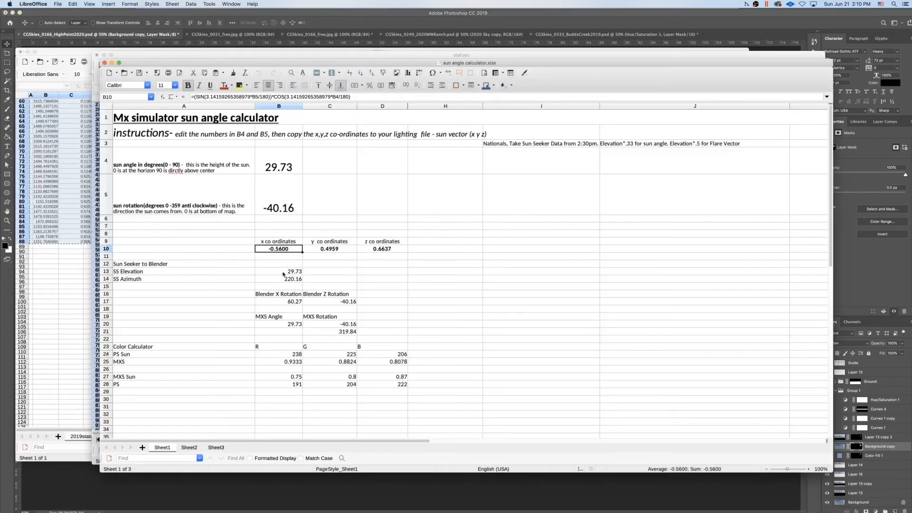
click(291, 272)
text(33)
key(Return)
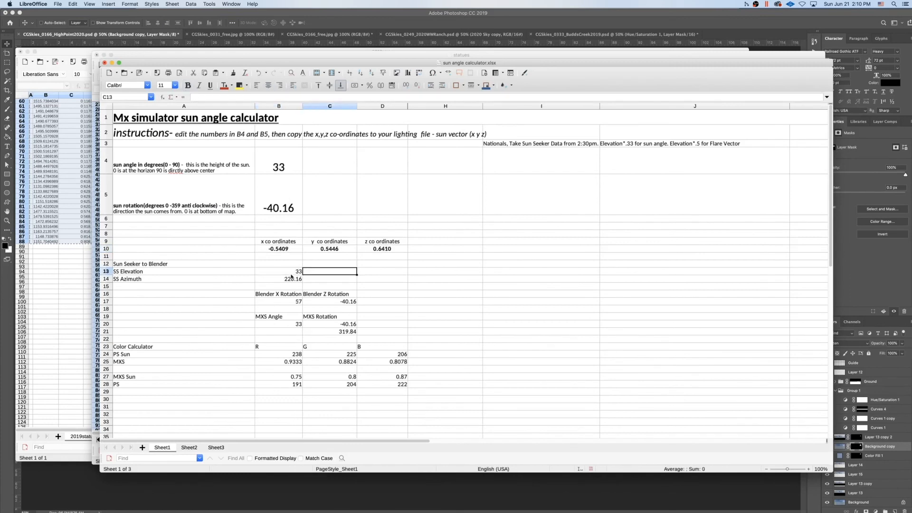
text(227)
key(Return)
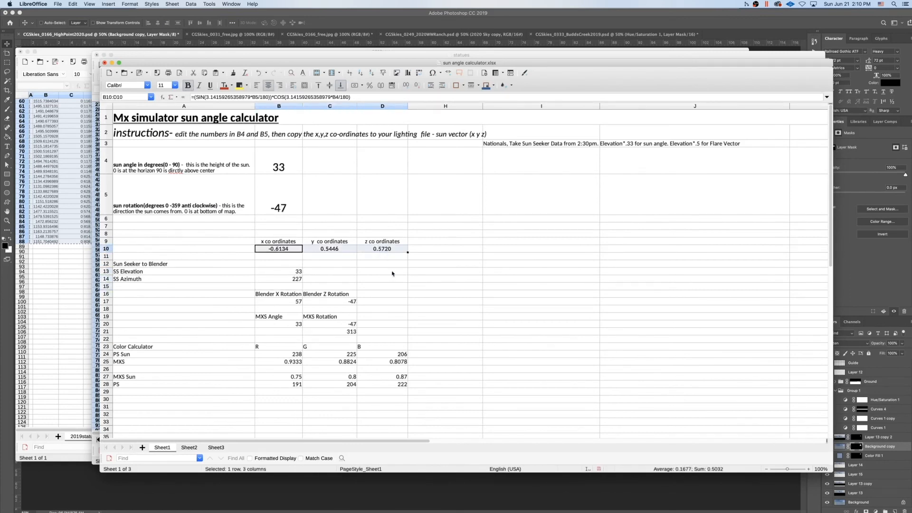
Replace the lighting file's flare_vector with -0.6134 0.5446 0.5720 and test the sun flare in MX Simulator.
click(652, 509)
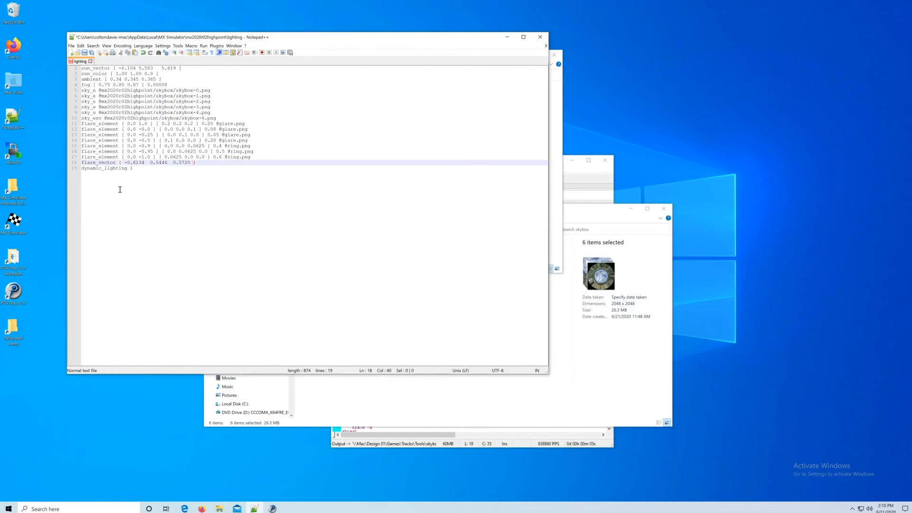
double_click(17, 219)
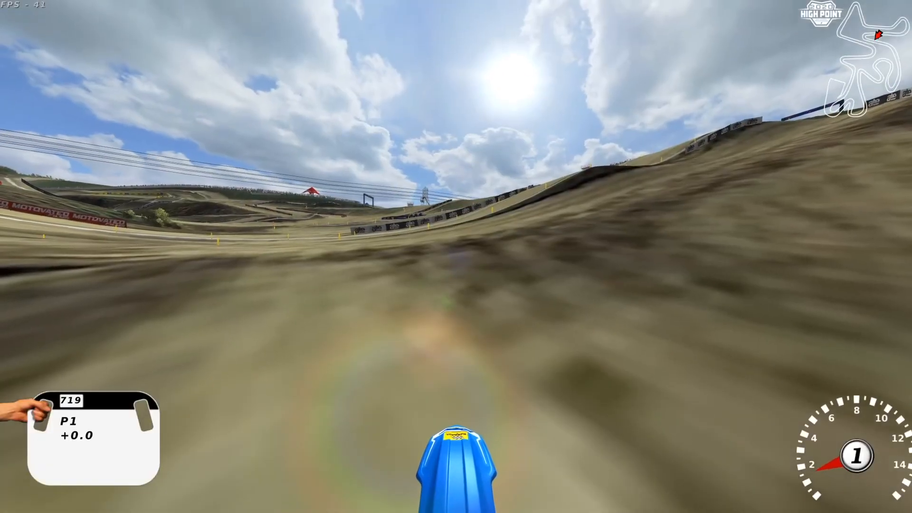
key(e)
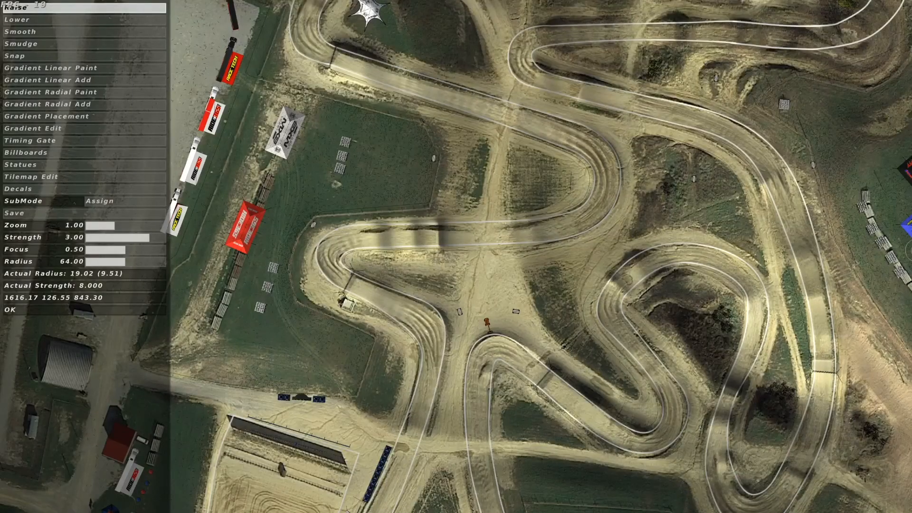
key(e)
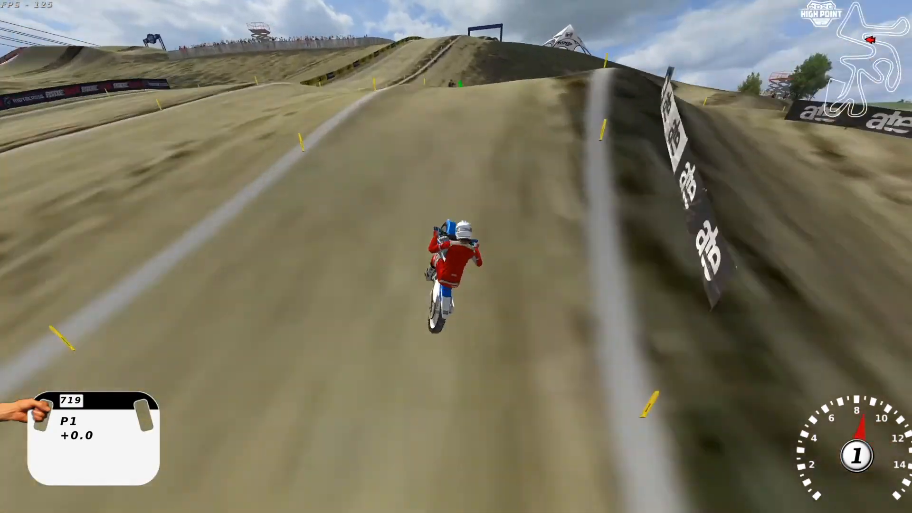